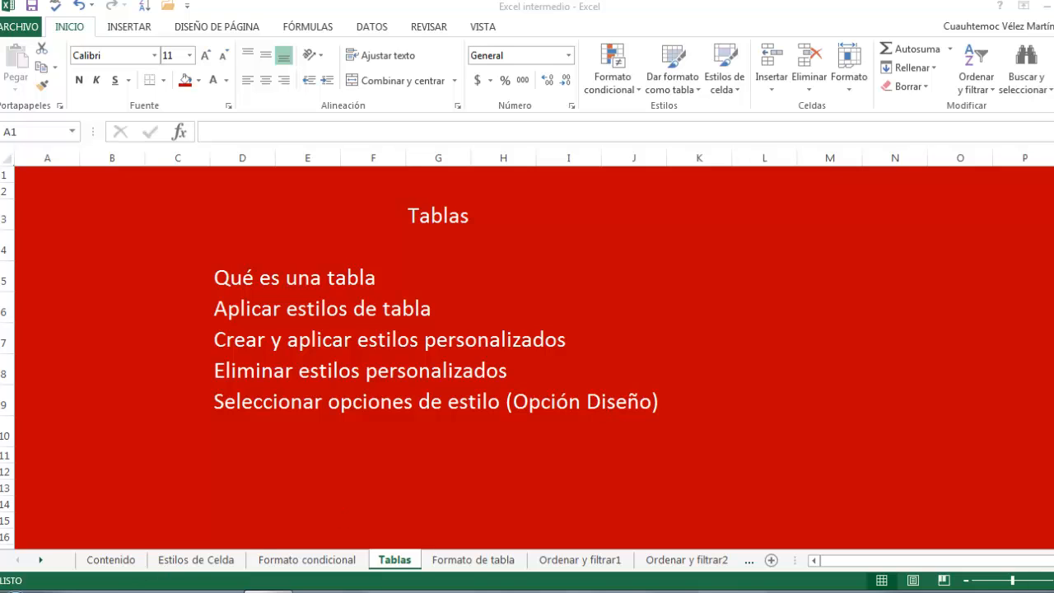
Open the Formato de tabla sheet and select the country data with its headings, range B3:T25
click(469, 560)
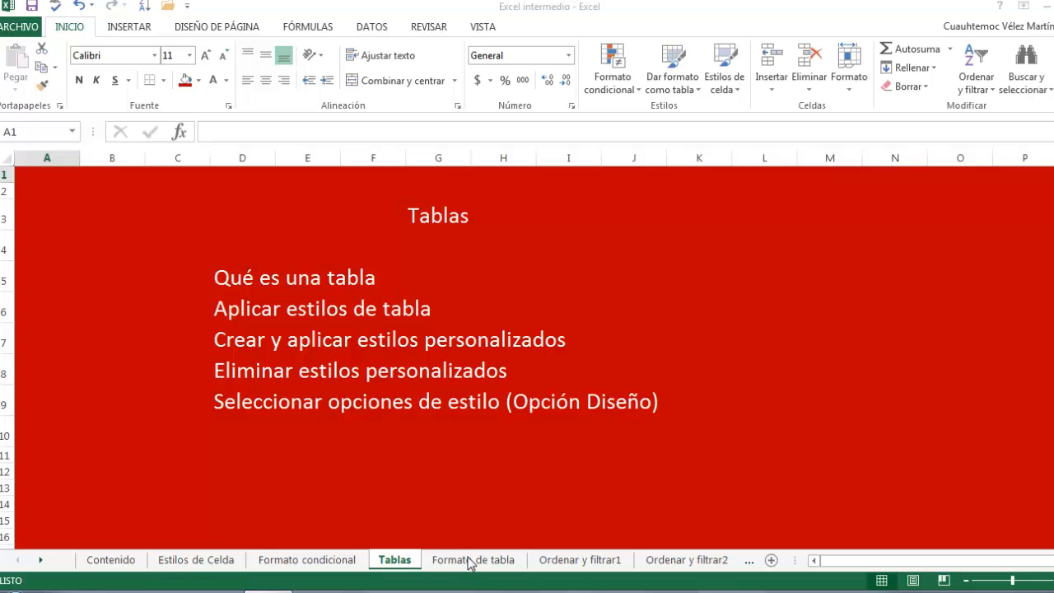
click(473, 562)
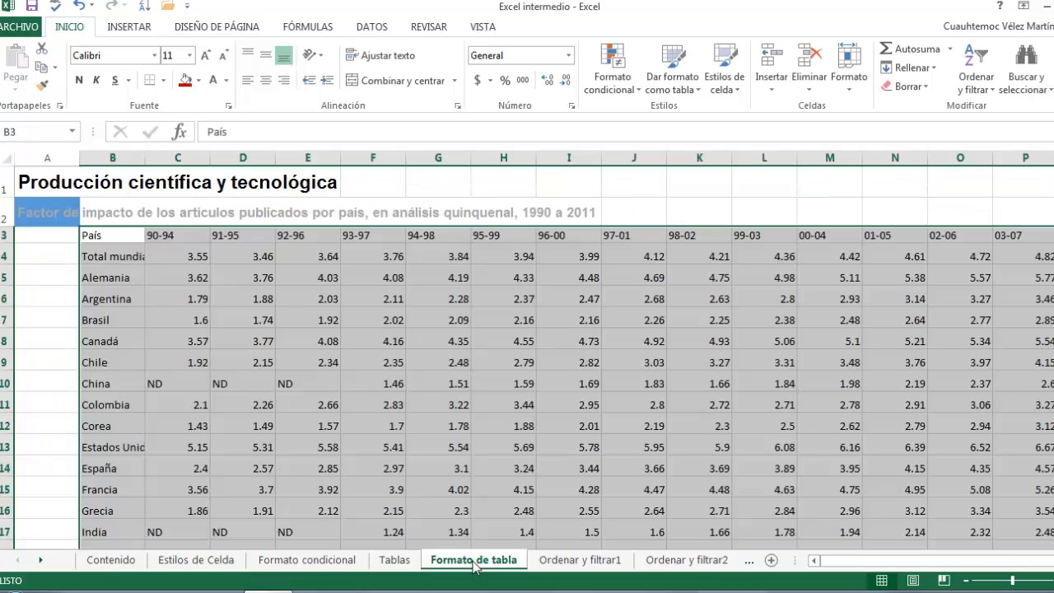
click(116, 239)
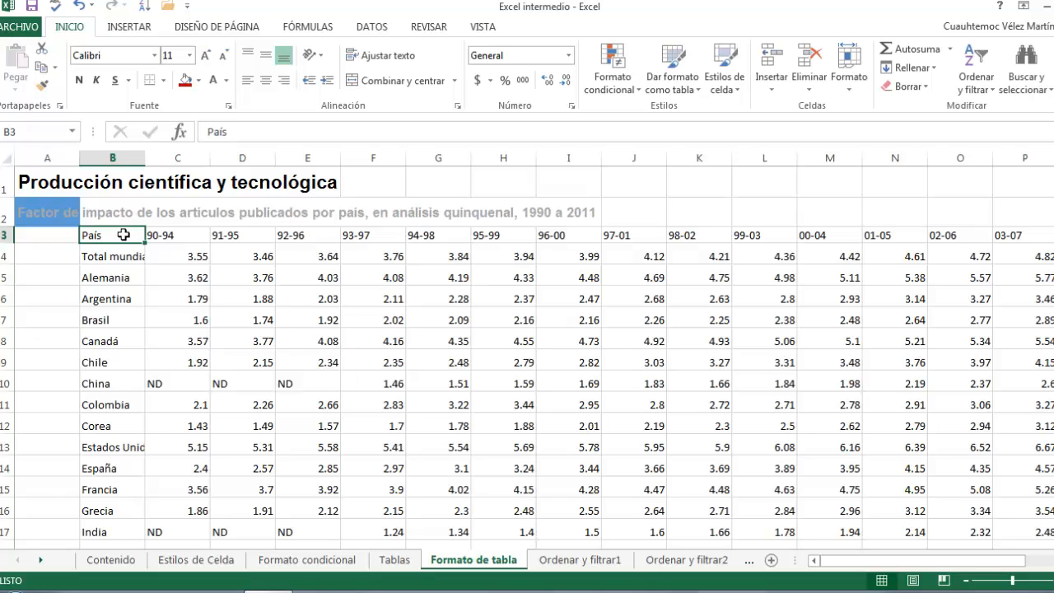
drag(121, 235, 1005, 453)
drag(906, 562, 826, 560)
scroll(370, 379, up, 4)
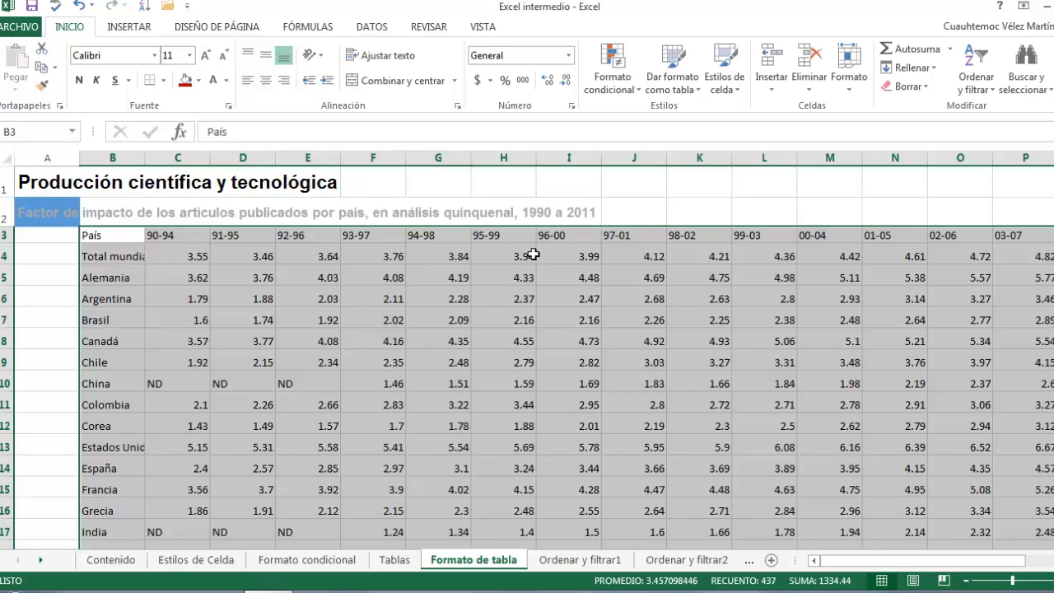
Calculate the average of the 90-94 column in cell C26 with =PROMEDIO(C4:C25)
scroll(210, 255, down, 4)
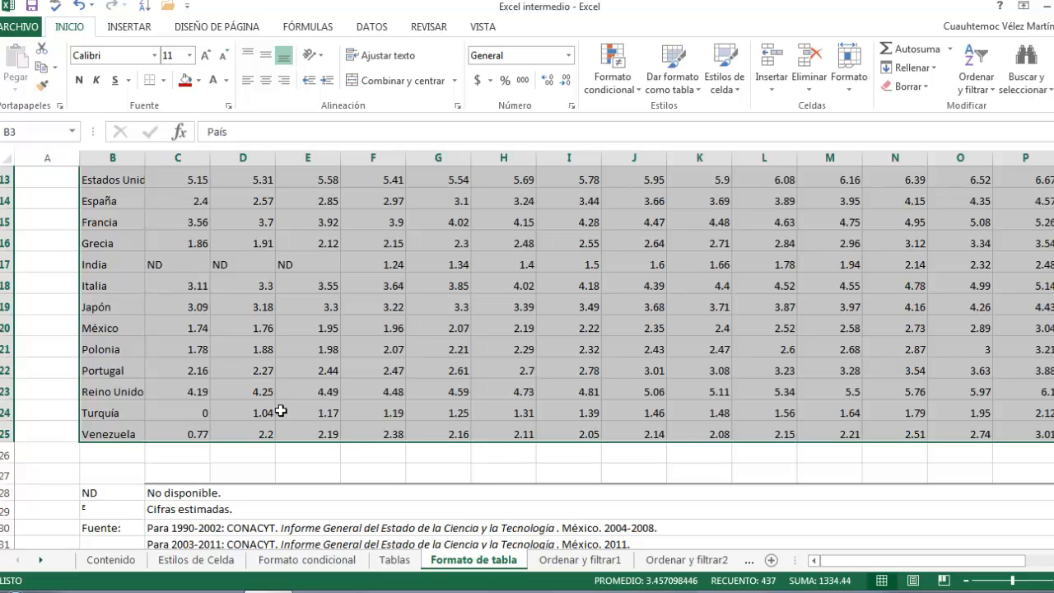
click(199, 449)
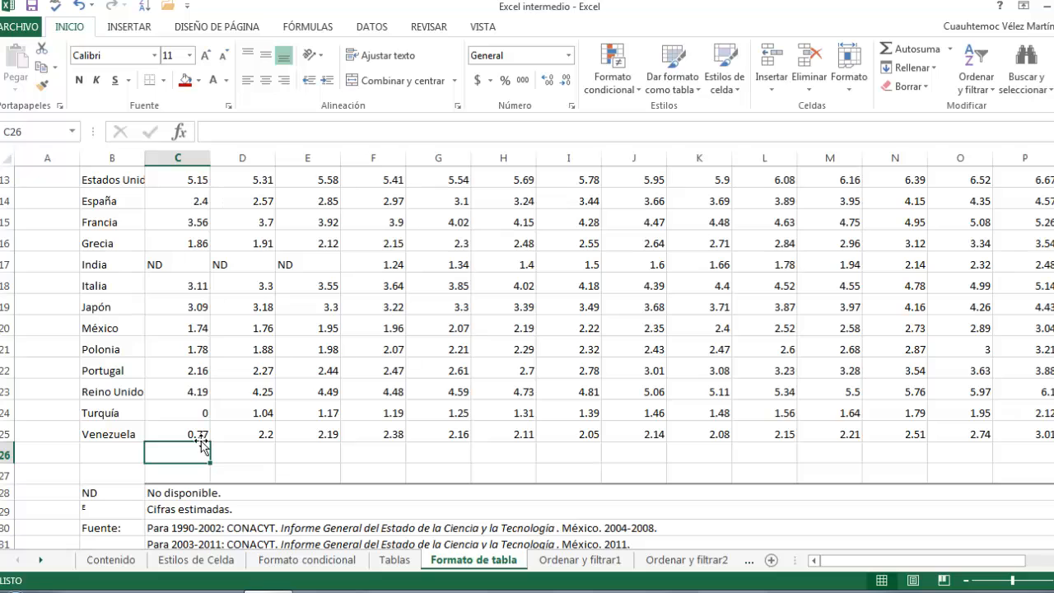
text(=promedio()
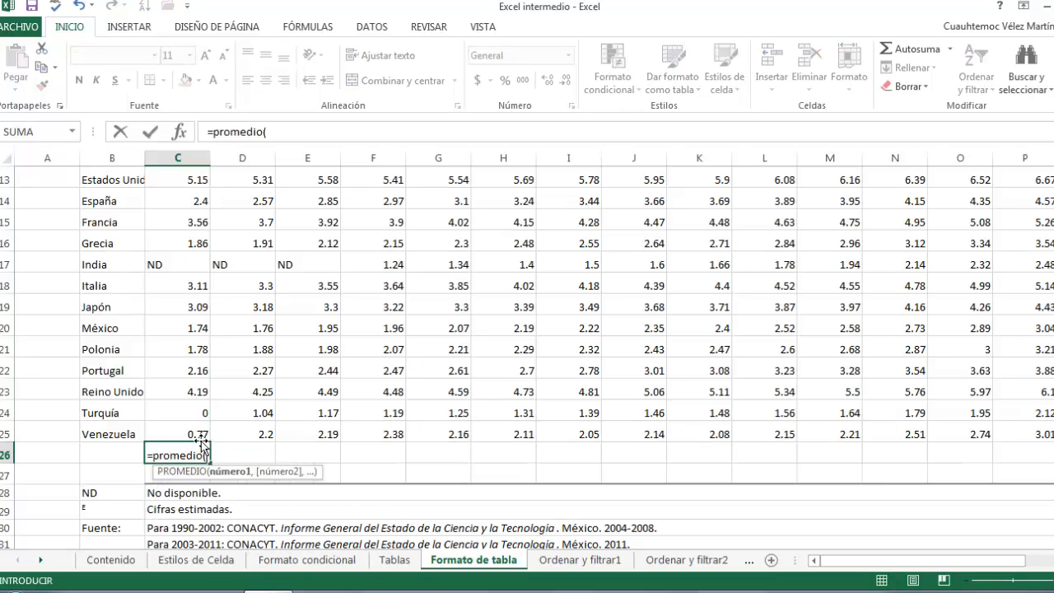
scroll(202, 440, up, 4)
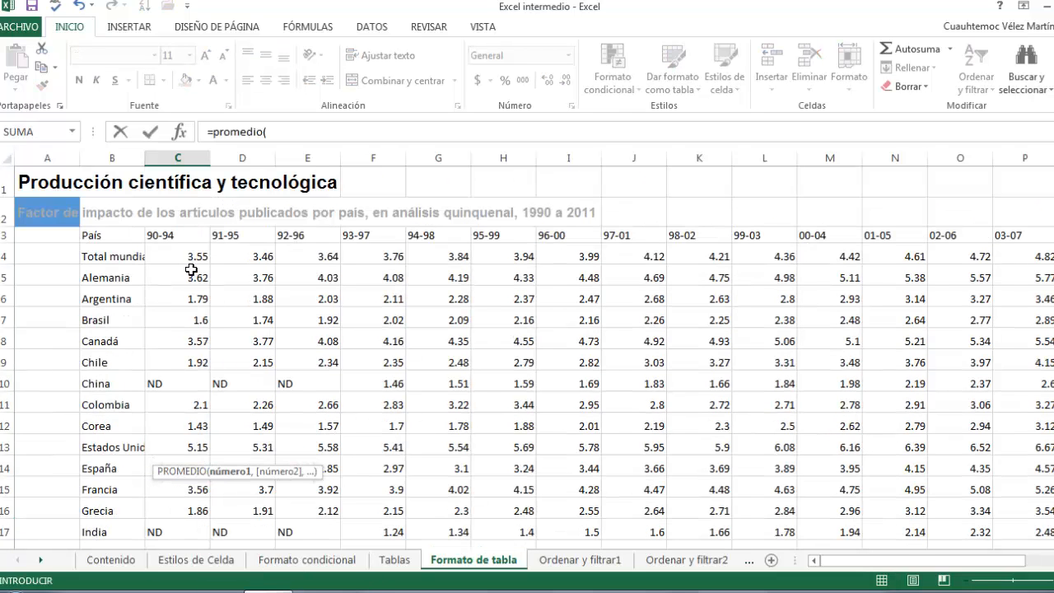
drag(188, 257, 179, 497)
key(Return)
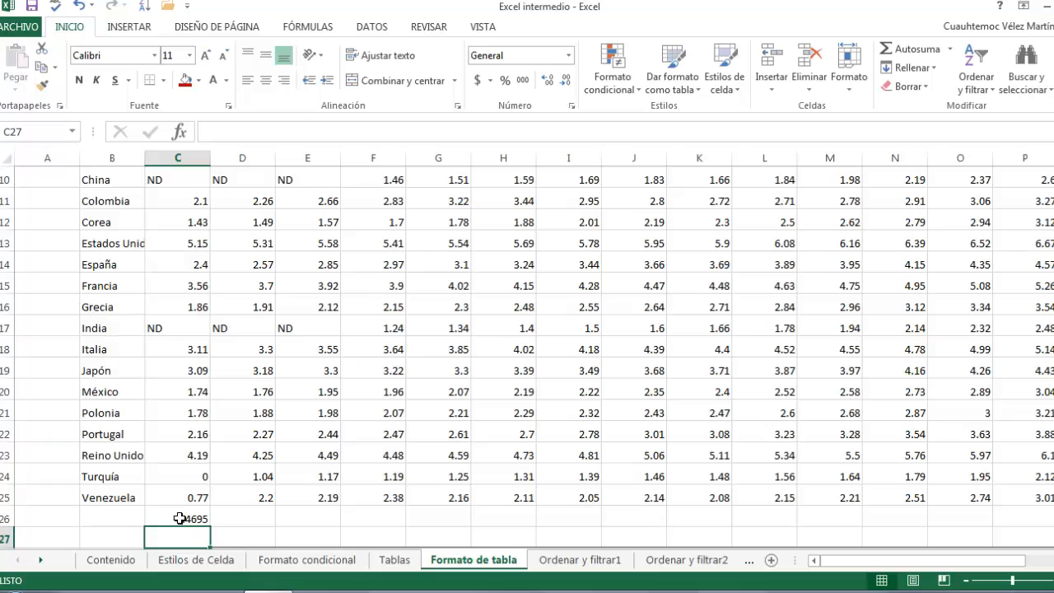
Fill the average formula from C26 across row 26 to column T
click(178, 517)
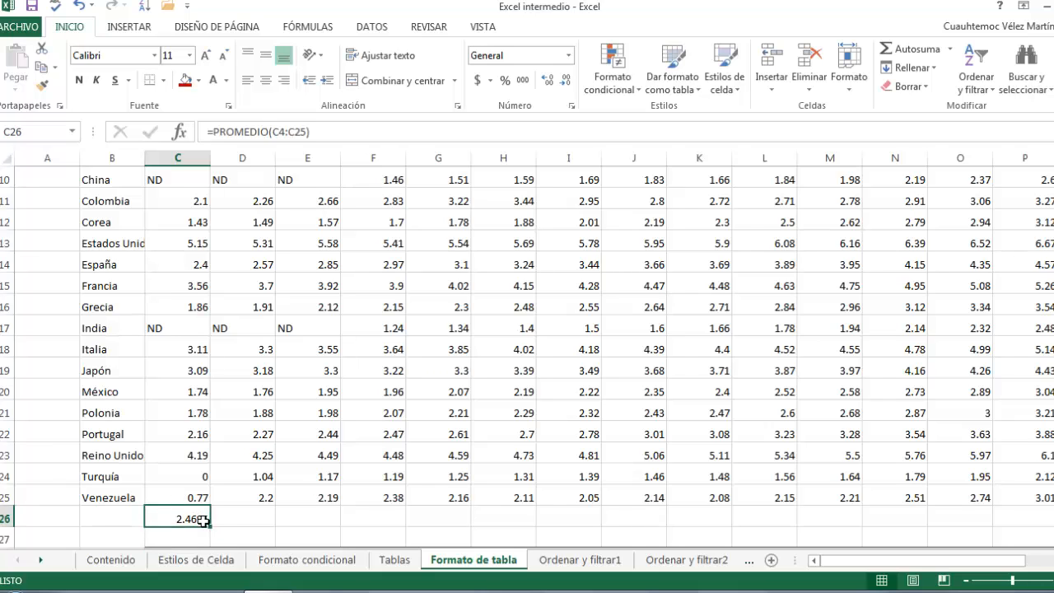
drag(209, 529, 1050, 497)
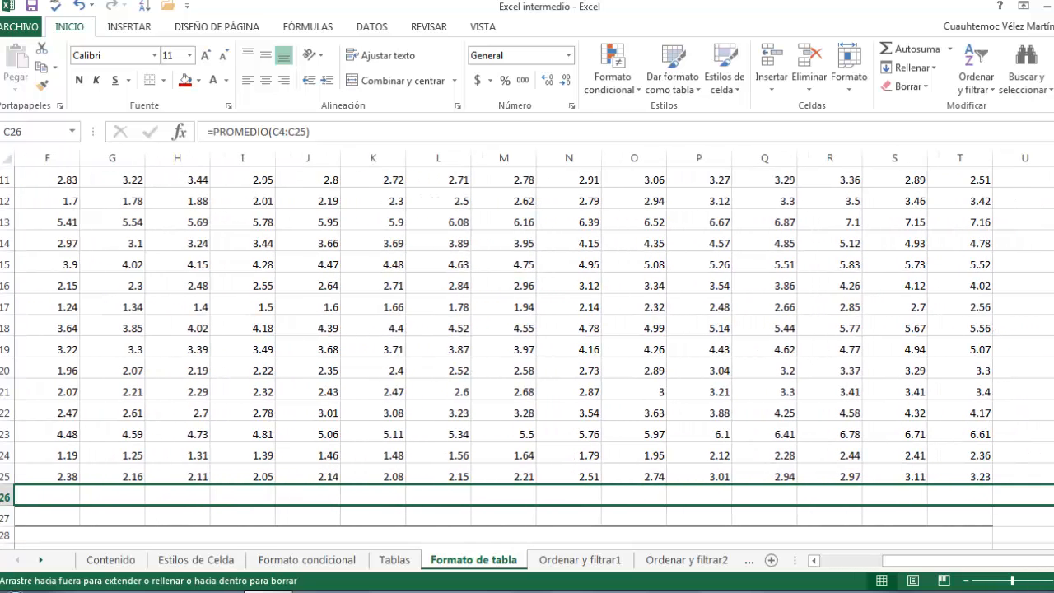
drag(1047, 537, 980, 498)
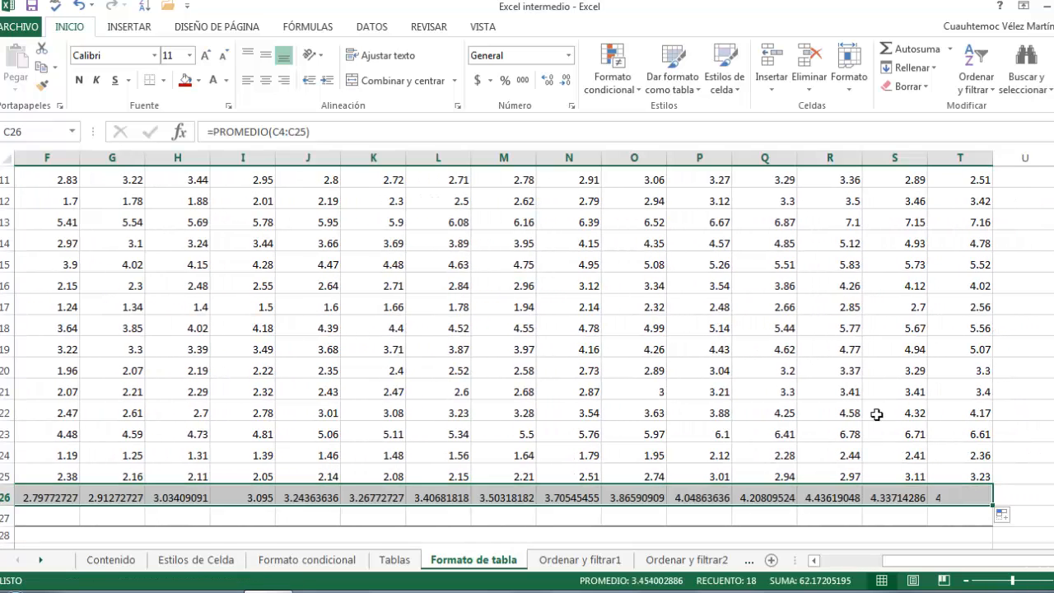
Enter the heading Total in cell U3, beside the 07-11 column
scroll(875, 414, up, 4)
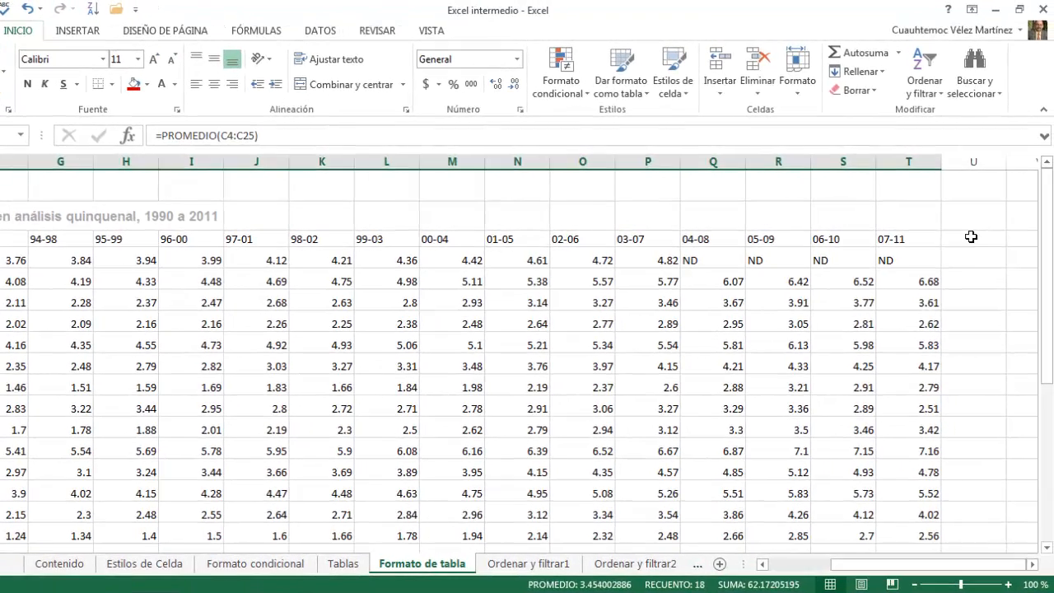
click(971, 238)
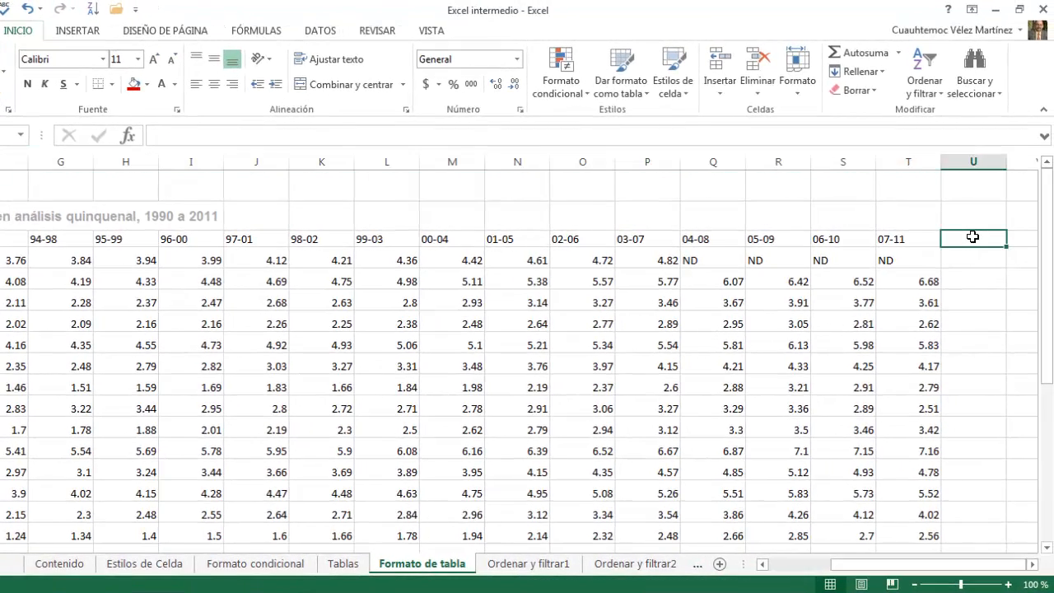
text(Total)
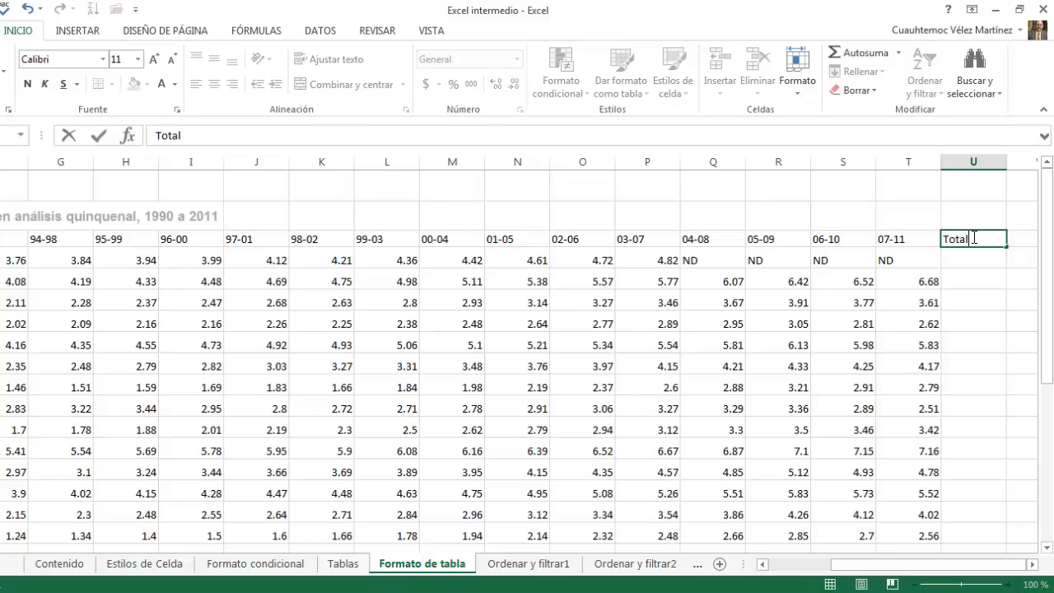
key(Return)
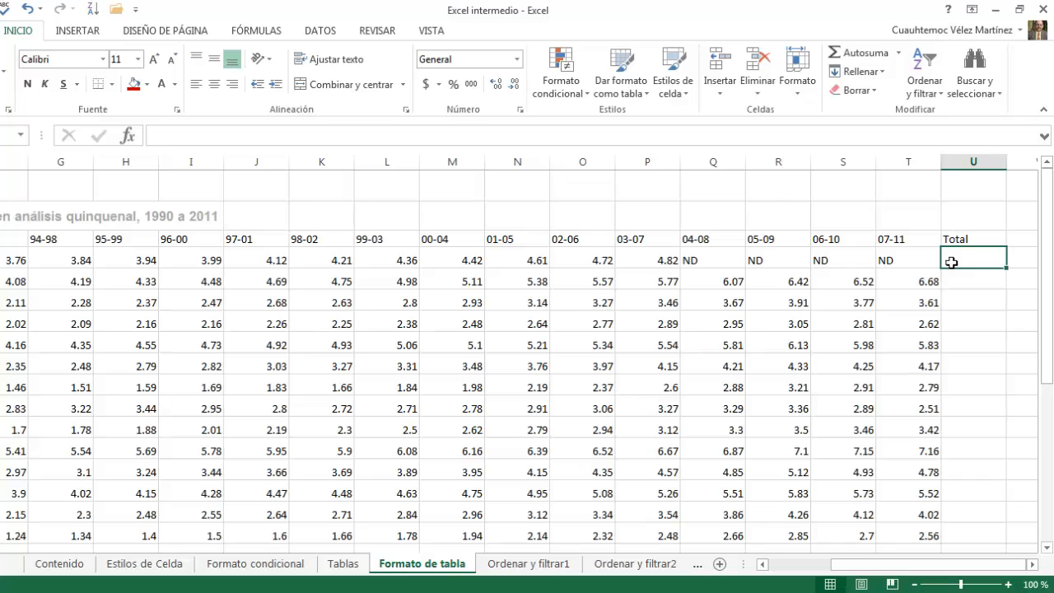
Sum the first data row in U4 with =SUMA(C4:T4) and fill the formula down to U25
text(=suma()
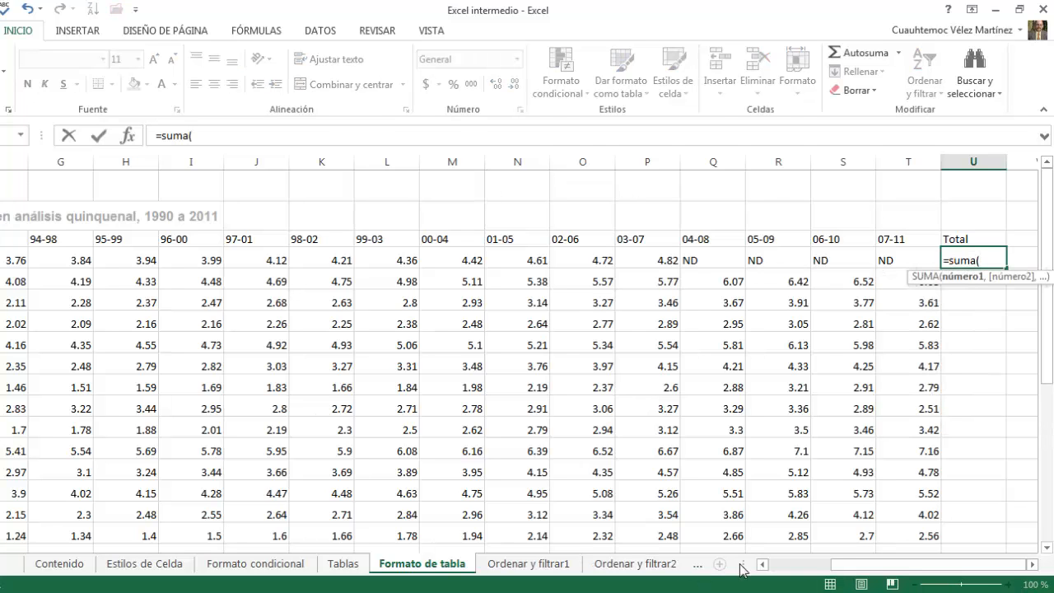
drag(849, 567, 763, 574)
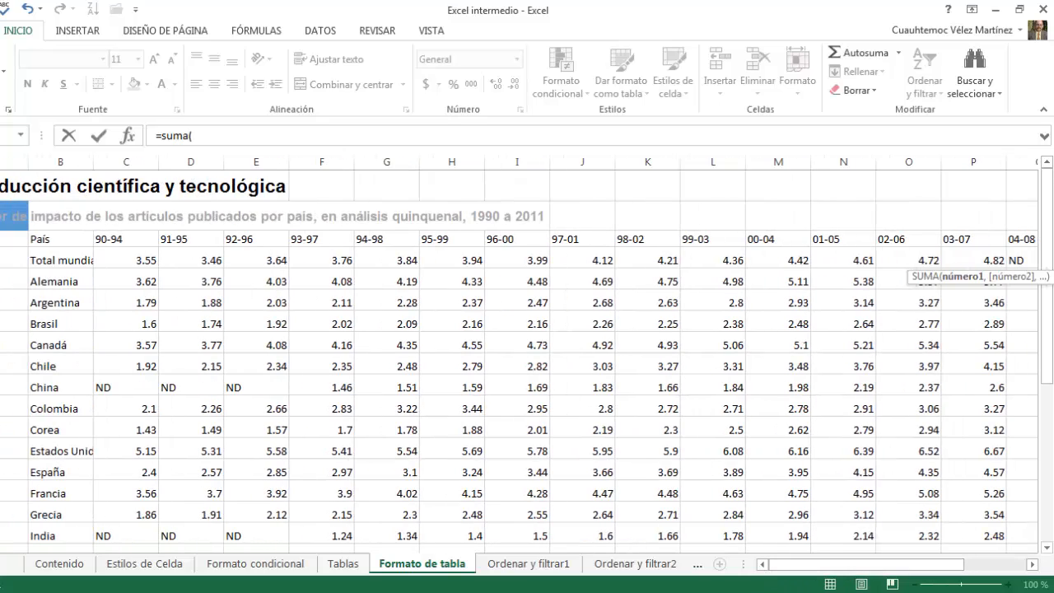
drag(123, 260, 916, 257)
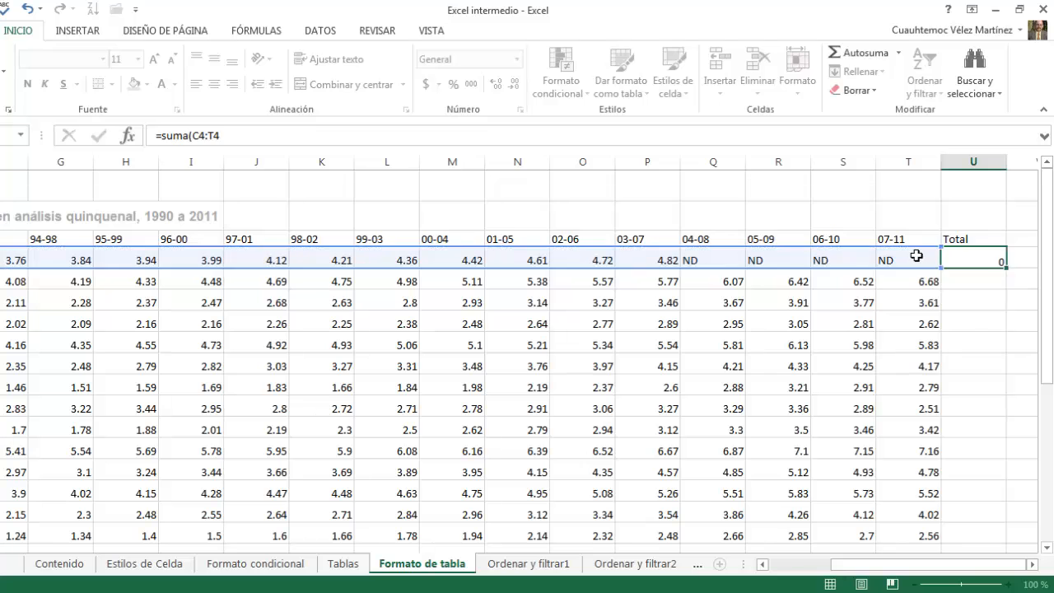
key(Return)
click(988, 260)
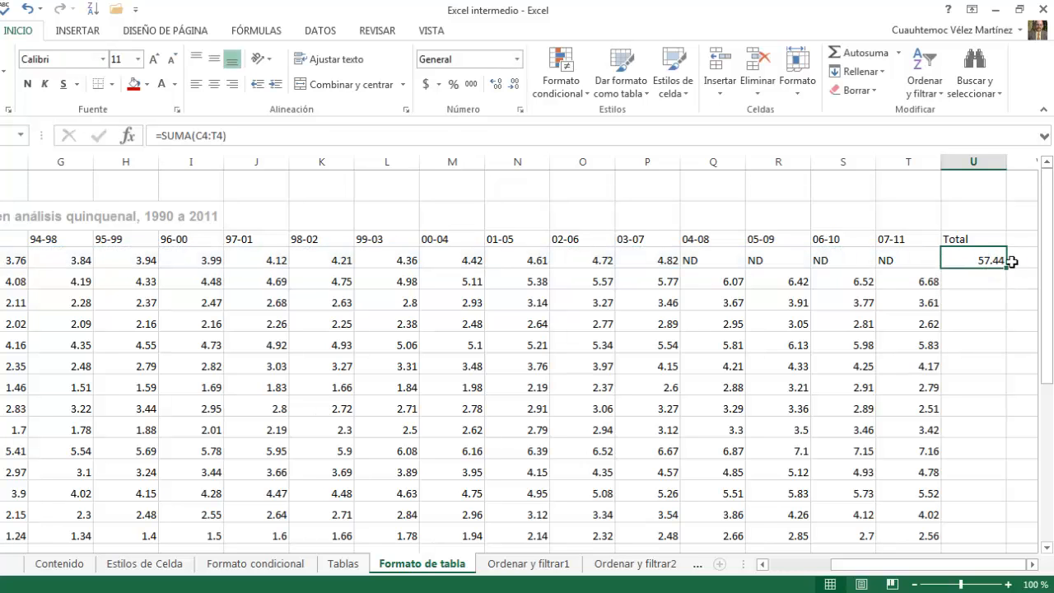
drag(1007, 270, 960, 511)
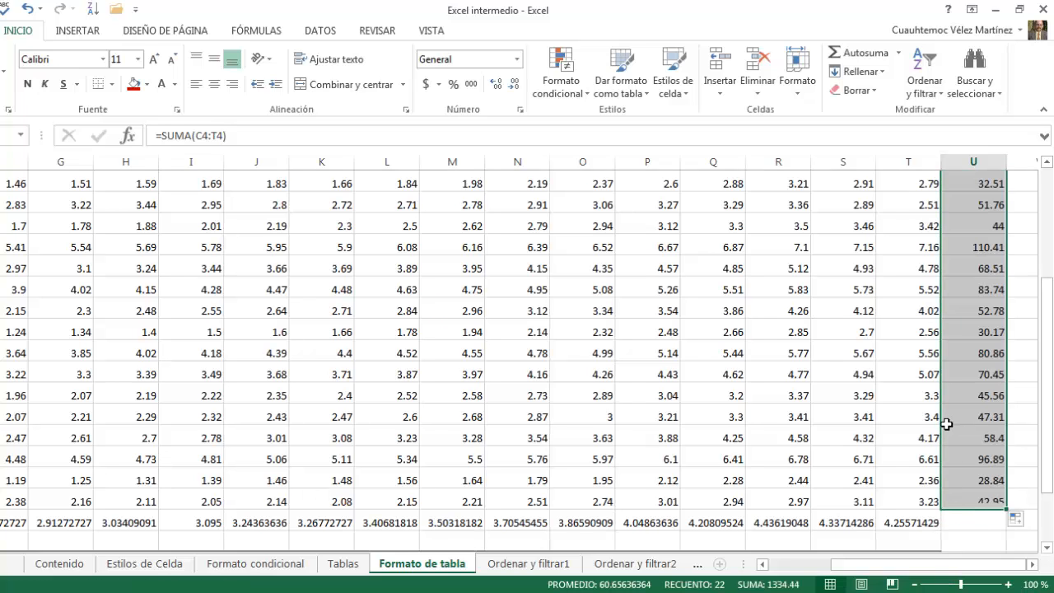
Clear the row of averages below the data, selecting the range C26:U27
scroll(783, 319, up, 3)
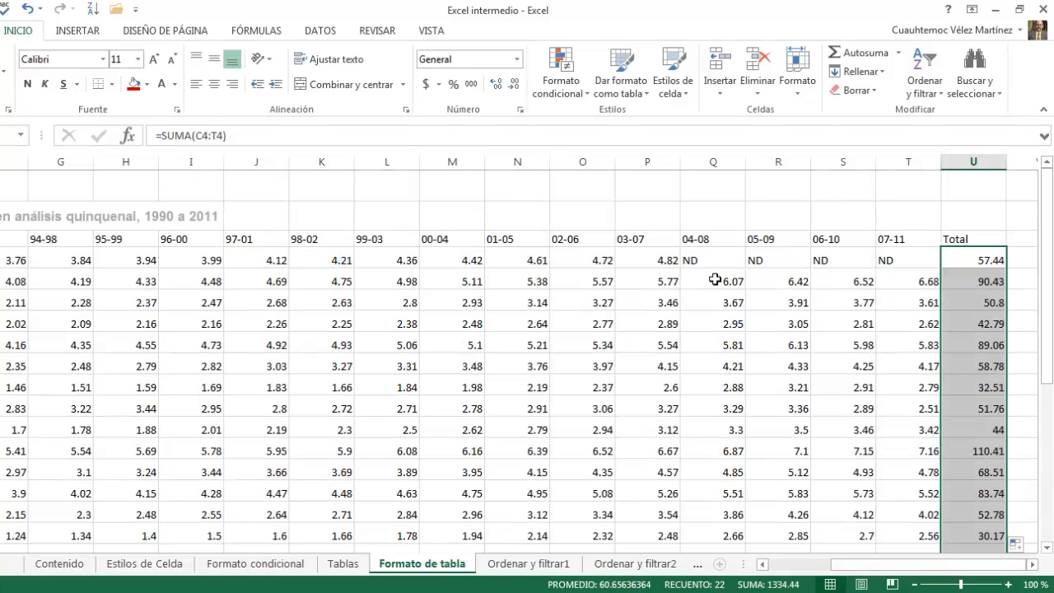
click(0, 238)
key(Left)
key(Left)
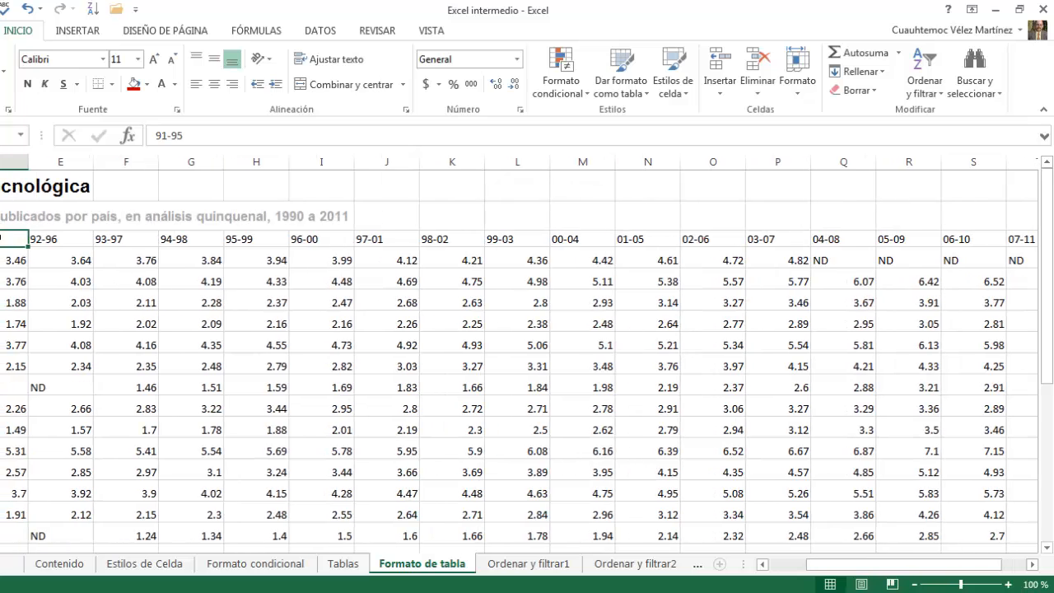
key(Left)
key(Left)
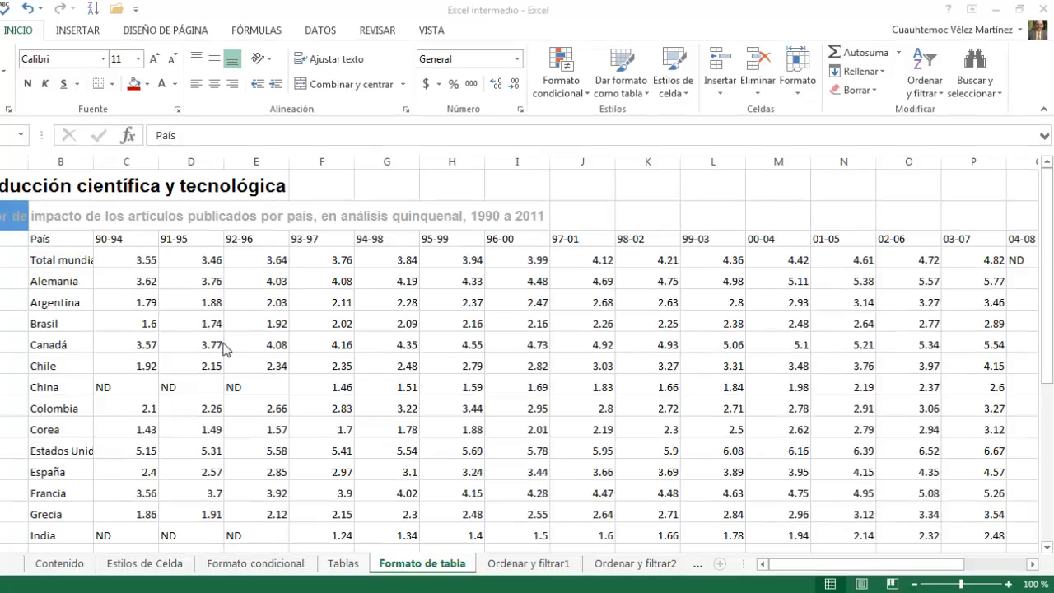
scroll(172, 362, down, 5)
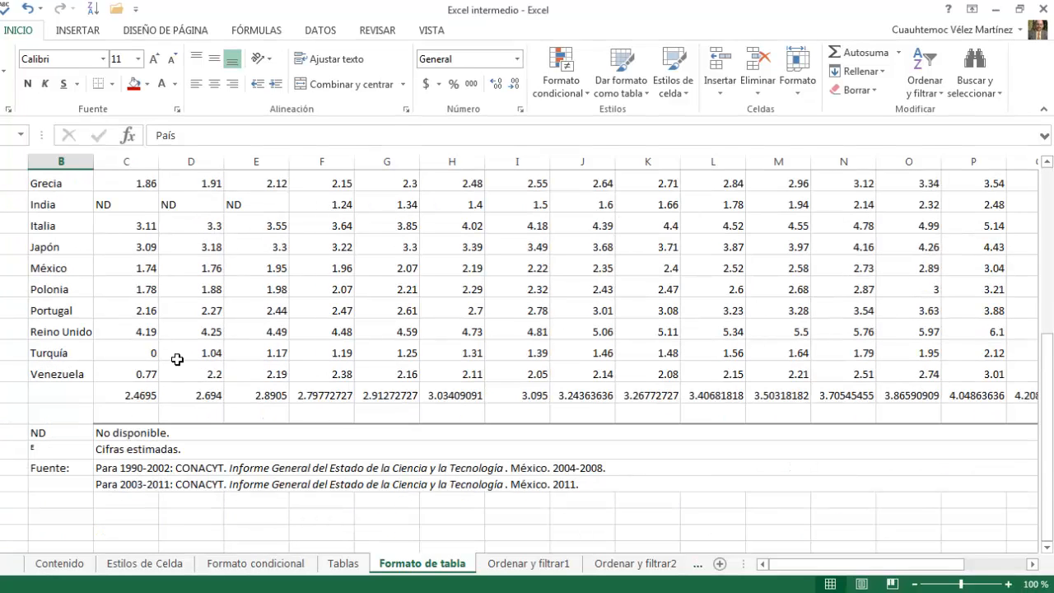
drag(147, 395, 975, 410)
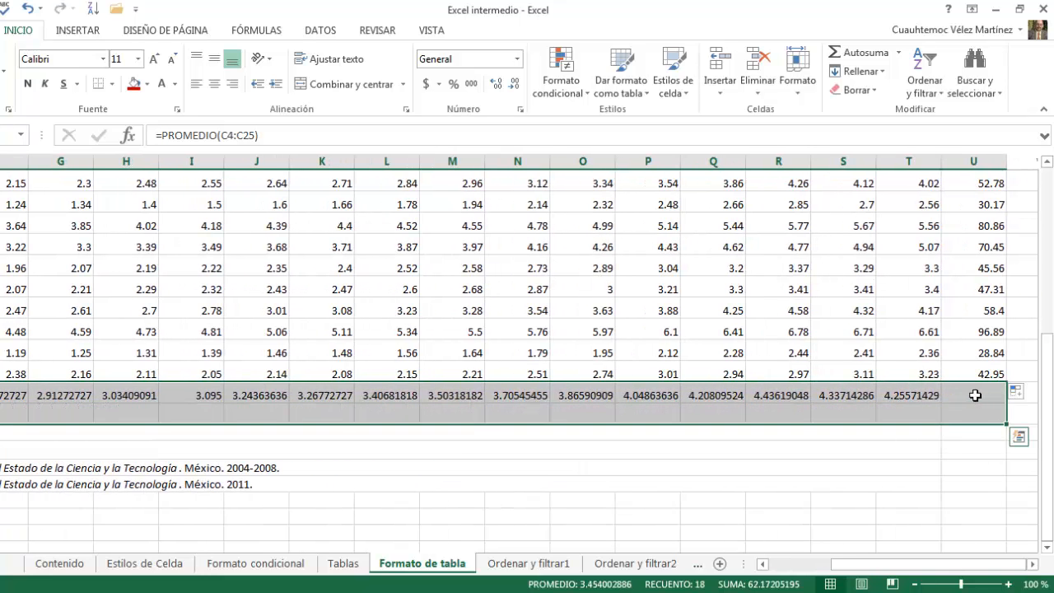
scroll(980, 387, left, 3)
Delete column U, which holds the Total heading and the row sums
scroll(984, 383, up, 8)
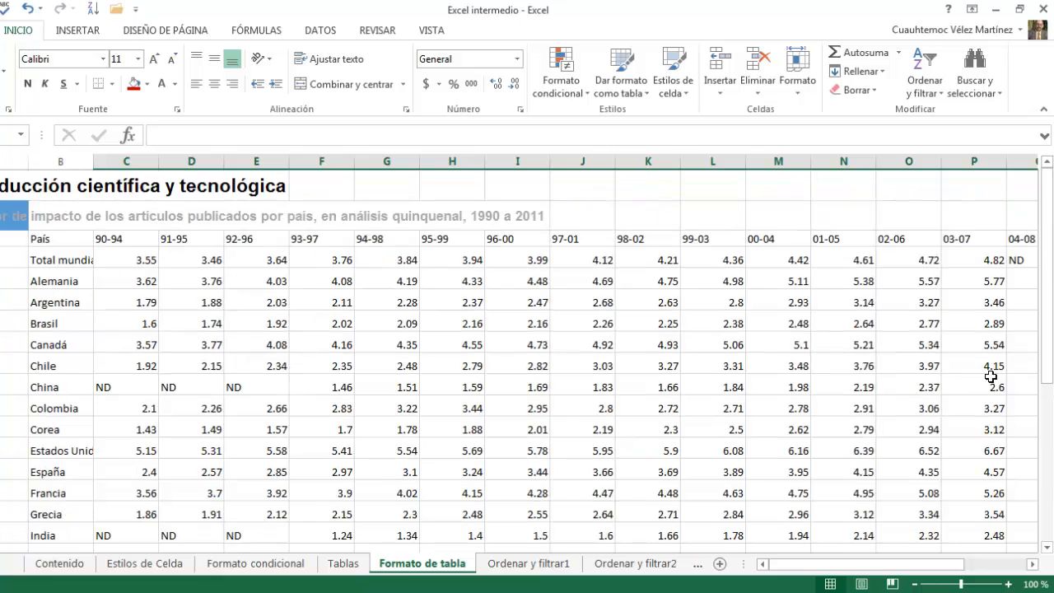
drag(863, 565, 924, 565)
click(974, 161)
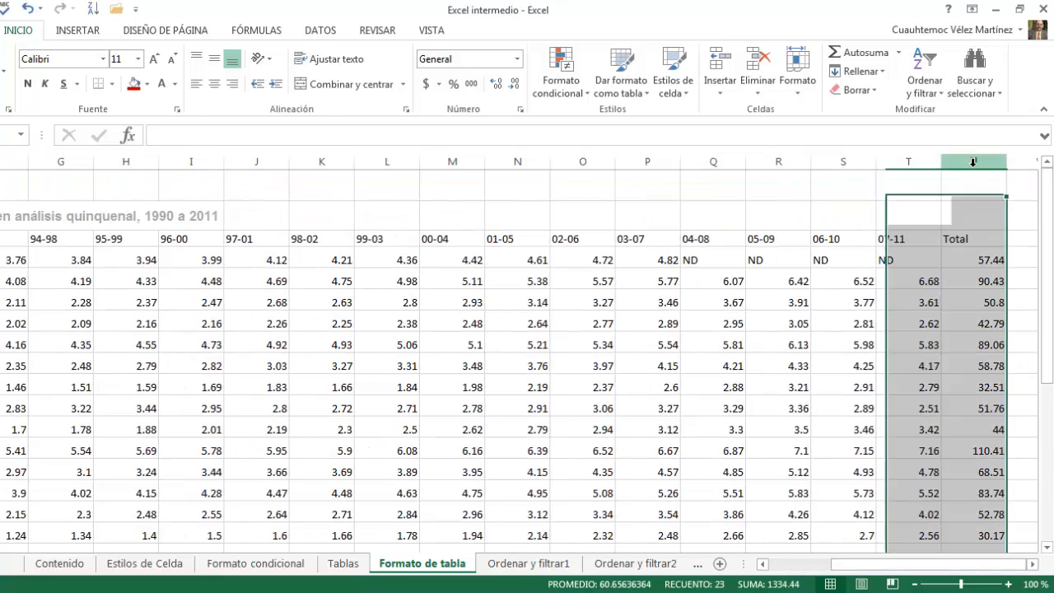
right_click(954, 201)
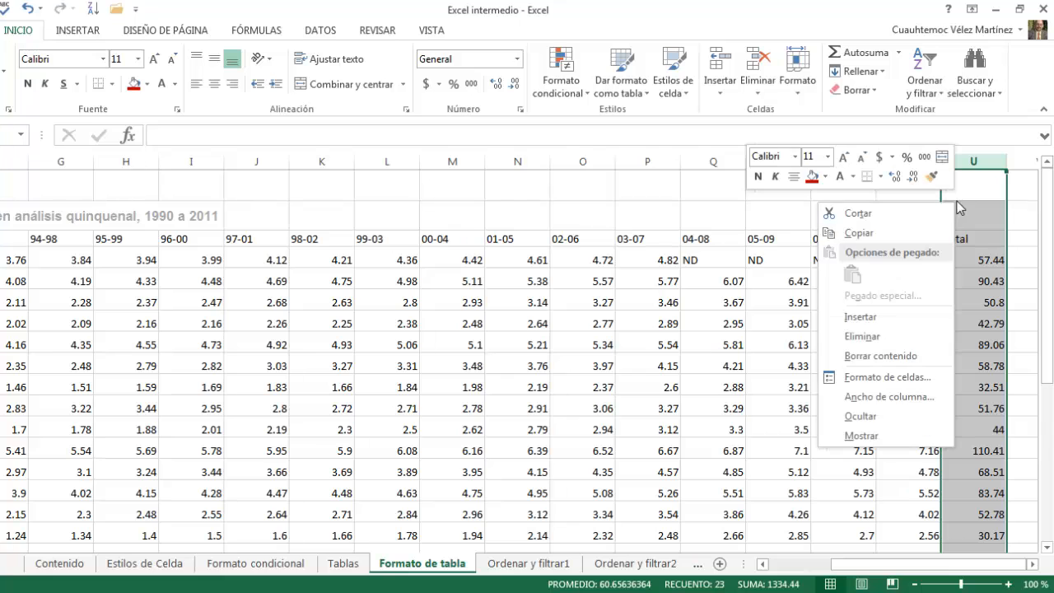
click(860, 336)
click(302, 240)
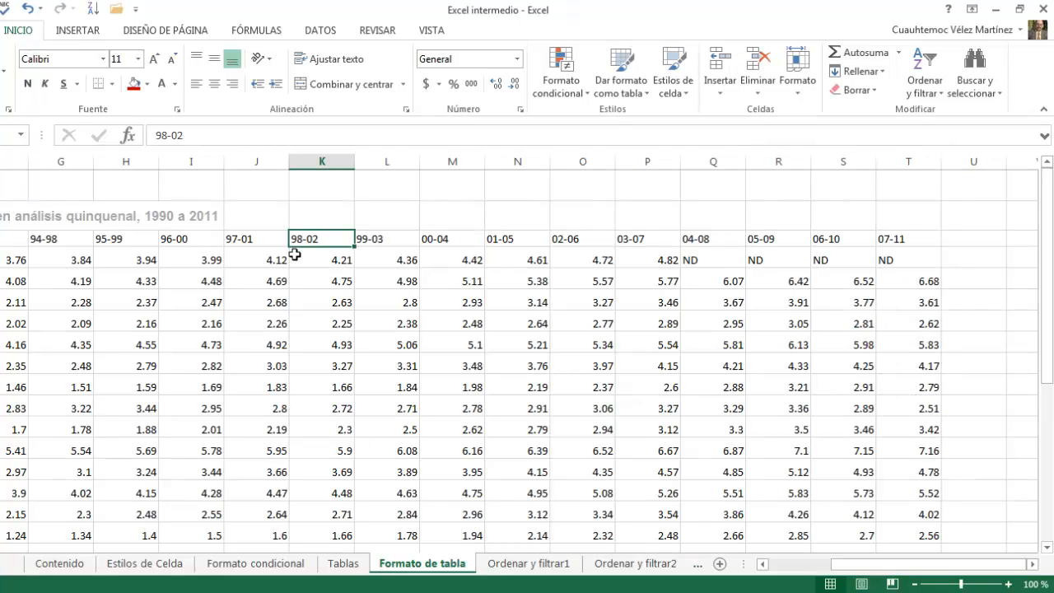
Format the range B3:T25 as a table with headers, using the blue banded style that opens the Medio group
key(ctrl+Home)
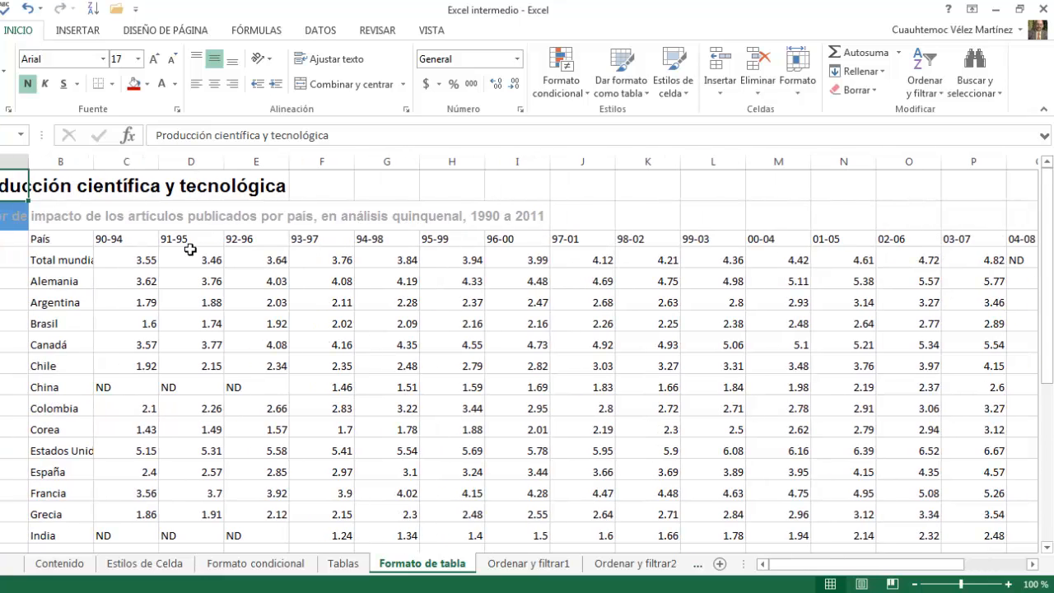
drag(45, 238, 906, 494)
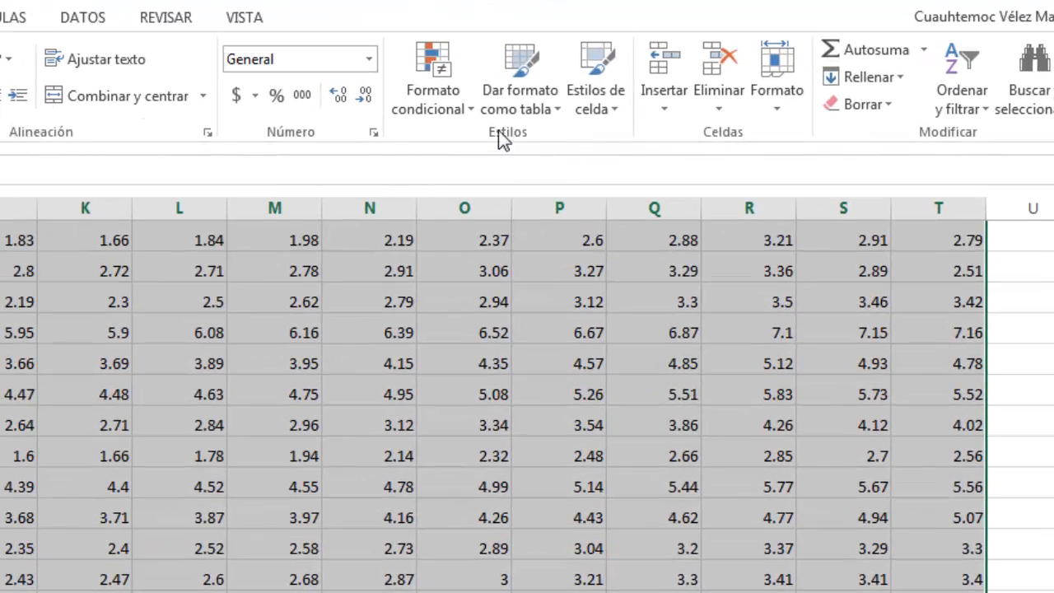
click(517, 77)
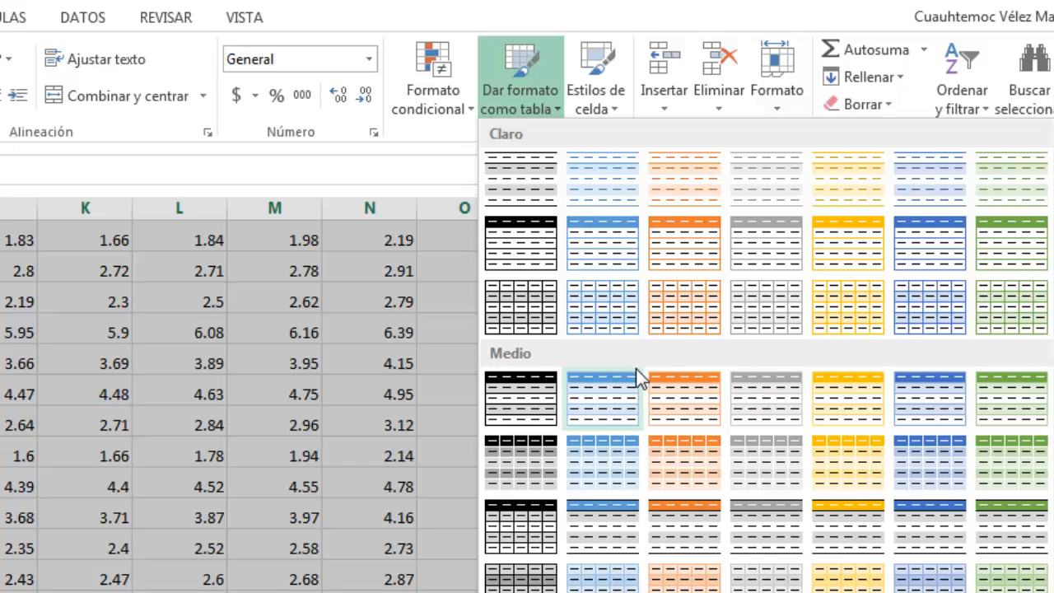
click(599, 387)
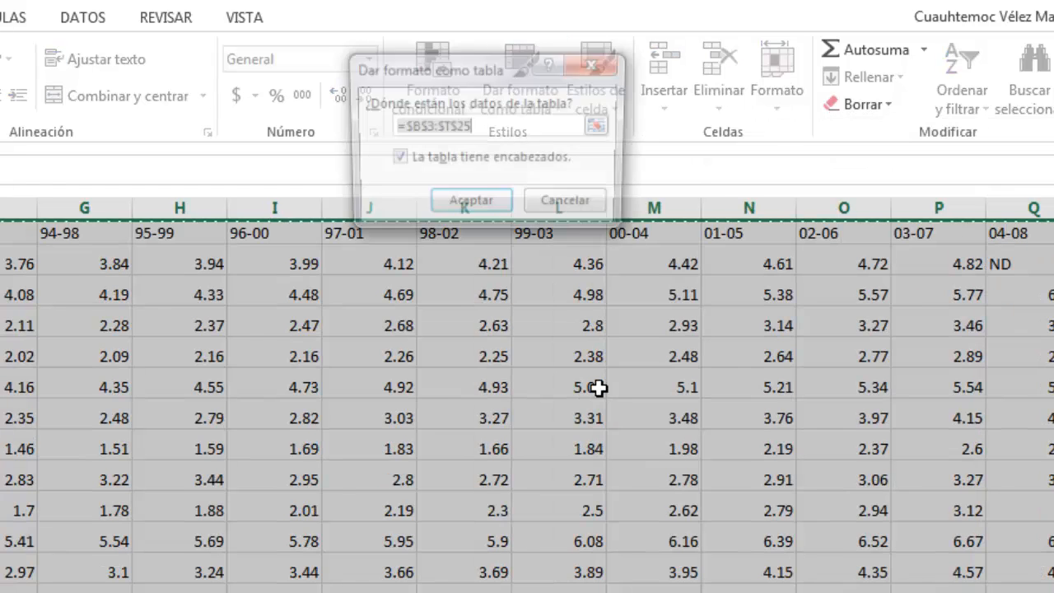
drag(444, 66, 355, 208)
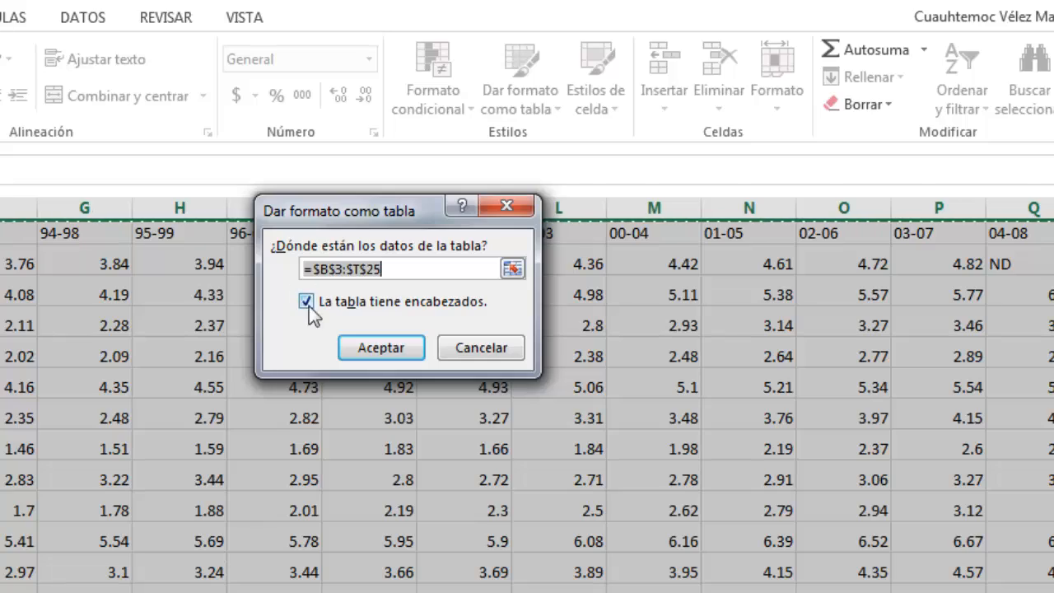
click(380, 349)
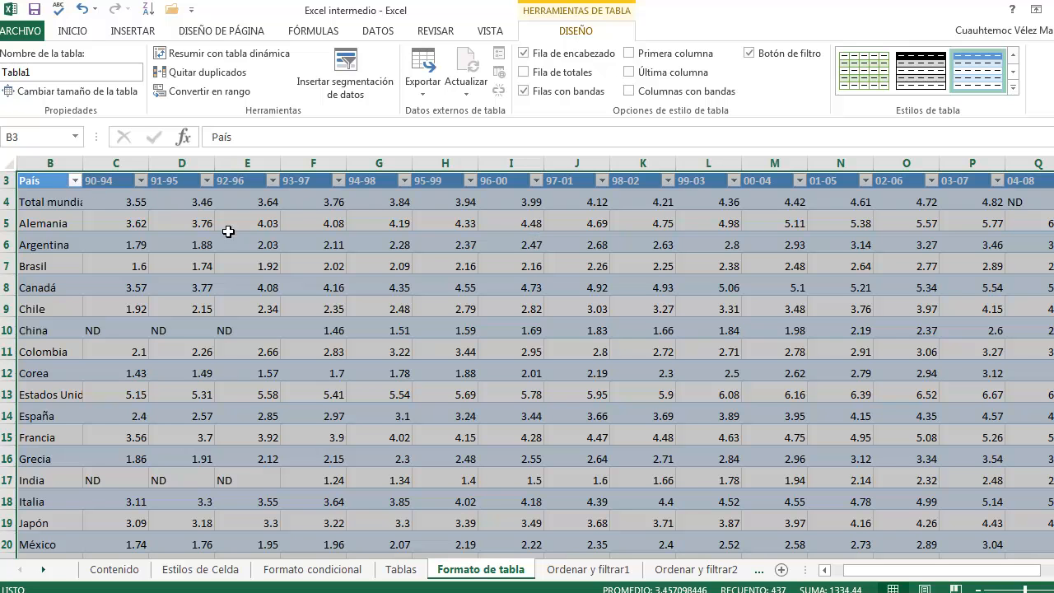
Examine the new table's rows and the sort and filter options of the 93-97 column, including its list of values
scroll(231, 231, down, 4)
scroll(223, 235, up, 5)
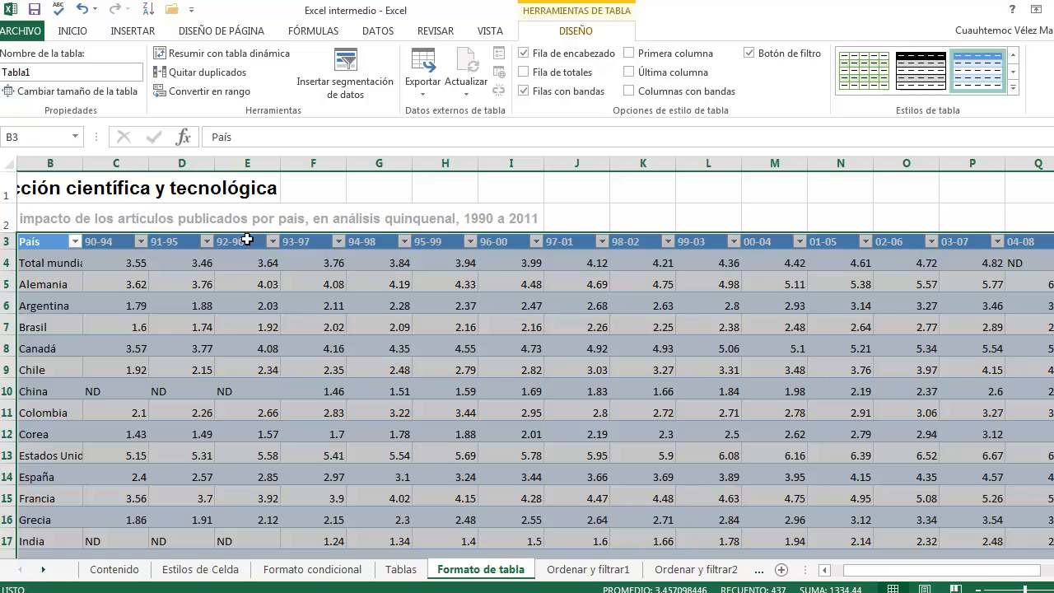
click(260, 281)
click(339, 243)
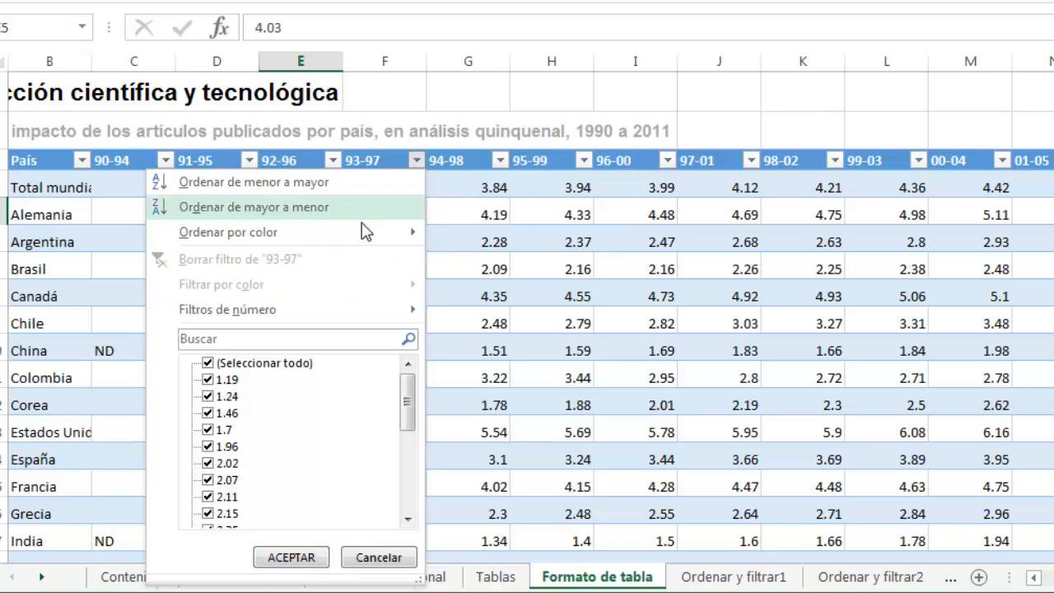
mouse_move(402, 393)
mouse_down()
mouse_move(406, 486)
mouse_move(405, 403)
mouse_up()
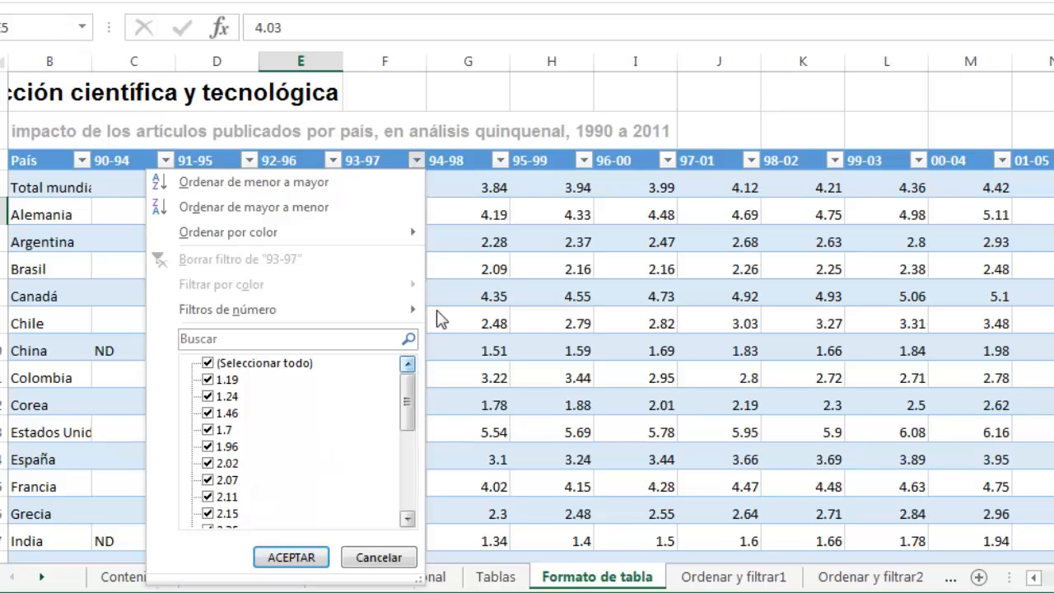
mouse_move(404, 395)
mouse_down()
mouse_move(404, 483)
mouse_move(417, 398)
mouse_up()
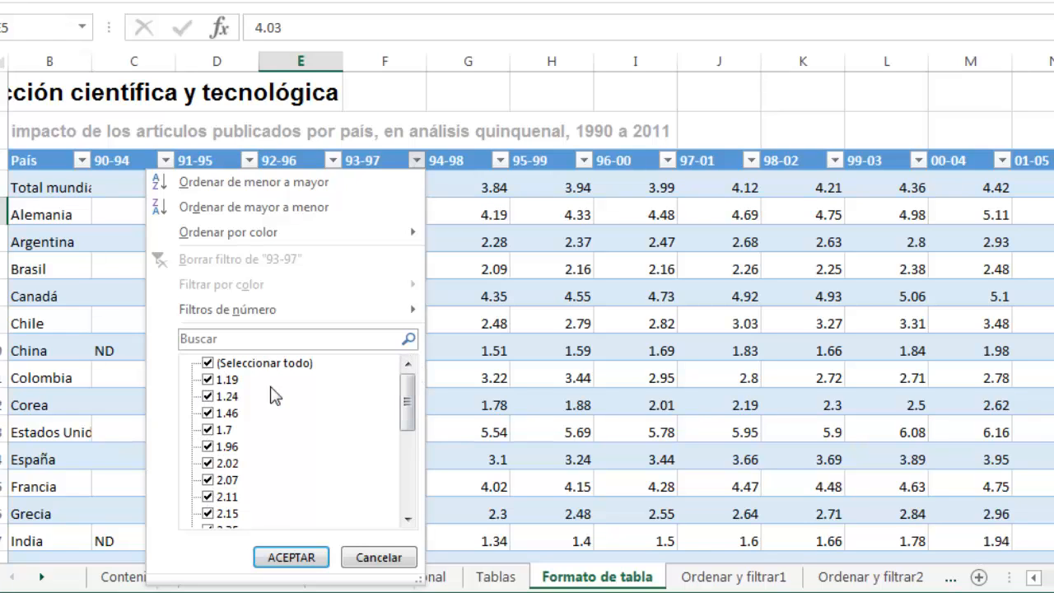
click(210, 367)
click(207, 365)
click(211, 367)
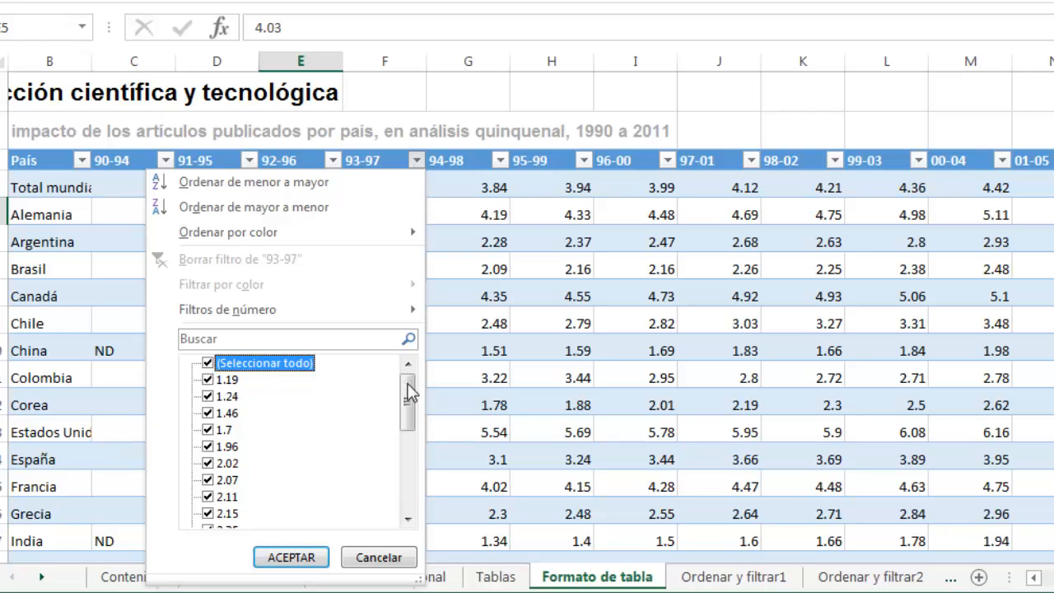
Look at the filter options of the columns from 94-98 to 97-01, and return to the data at J6
click(464, 164)
click(501, 163)
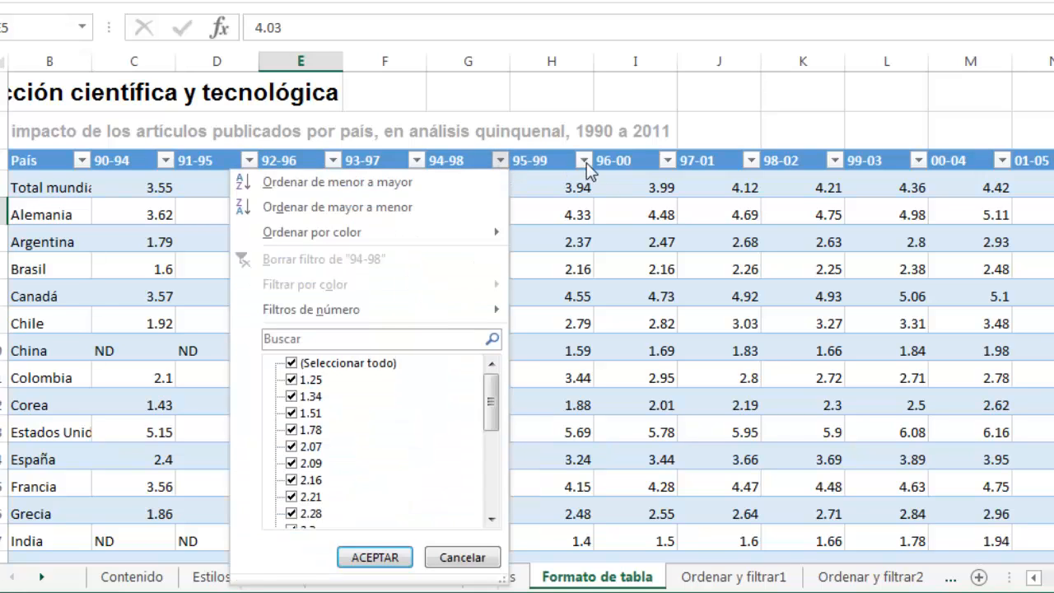
click(590, 169)
click(669, 163)
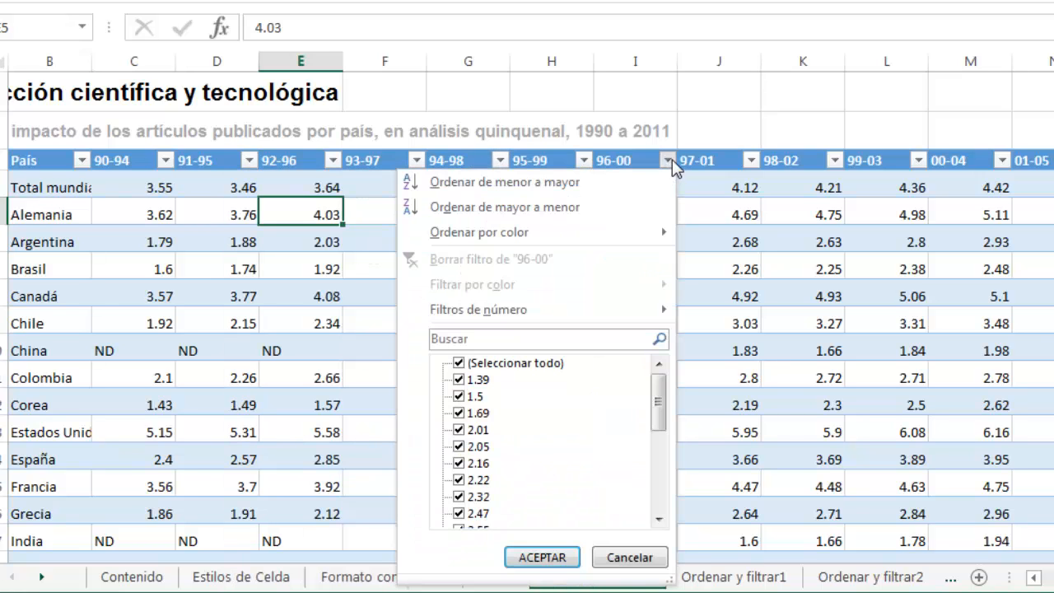
click(756, 171)
click(710, 243)
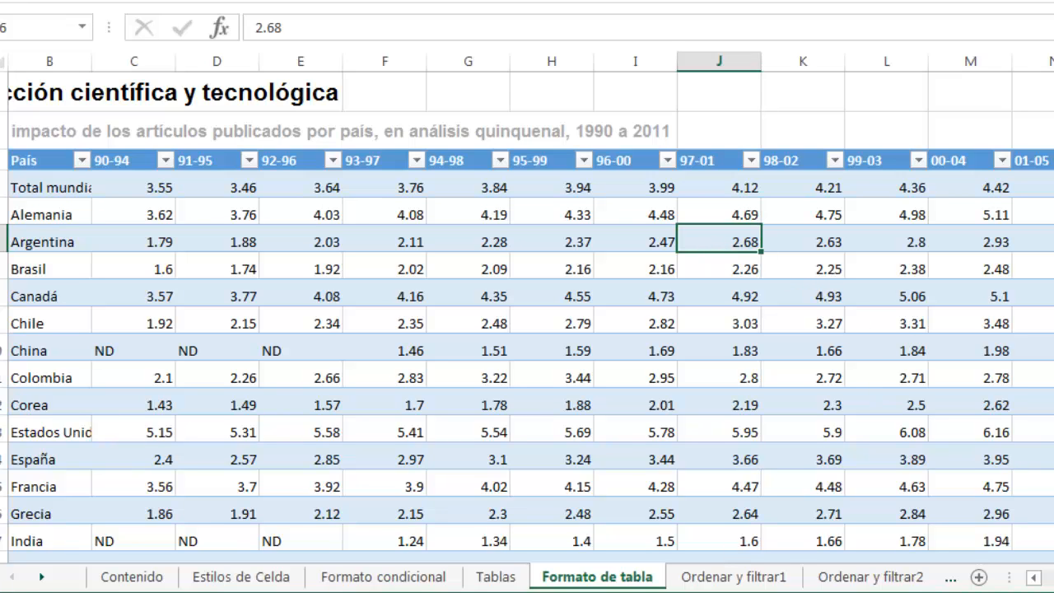
Review the whole table at a reduced zoom, from its header row to the last cell, T25, checking several cells inside it
scroll(527, 313, down, 5)
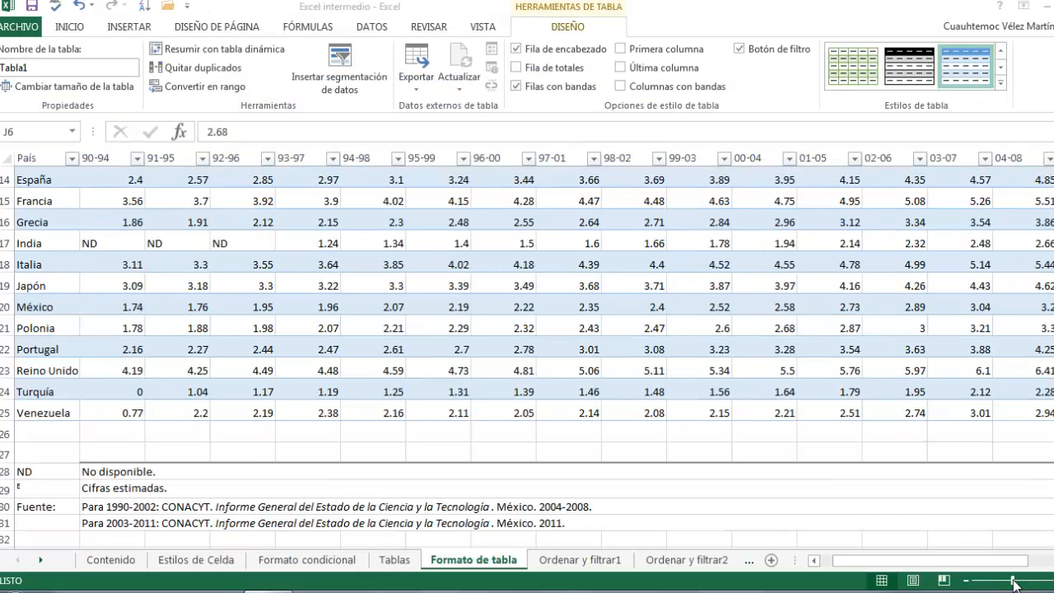
drag(1003, 583, 1000, 581)
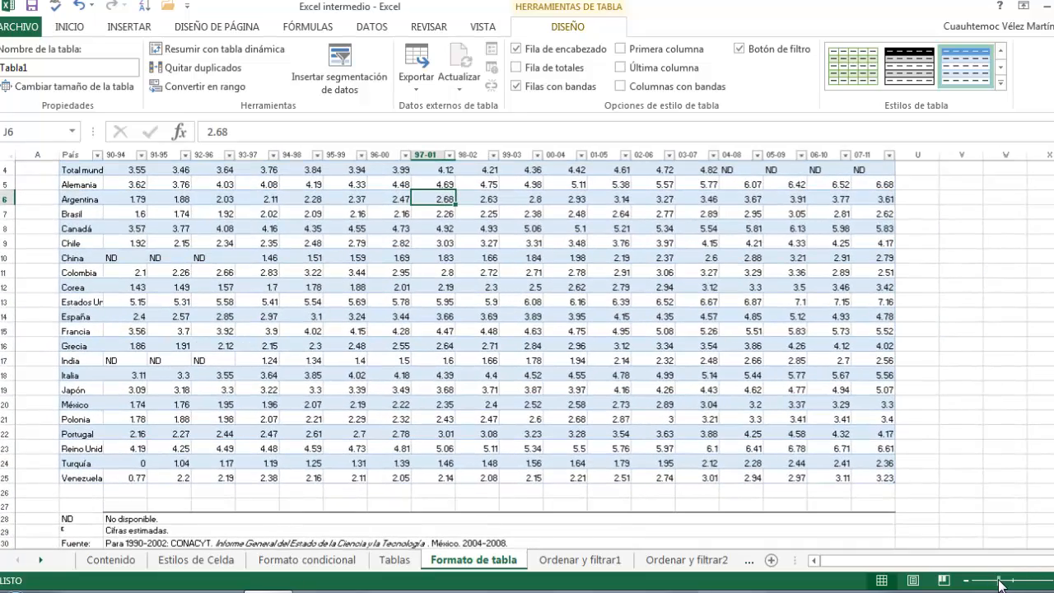
scroll(842, 432, up, 1)
scroll(841, 432, down, 1)
scroll(842, 432, up, 1)
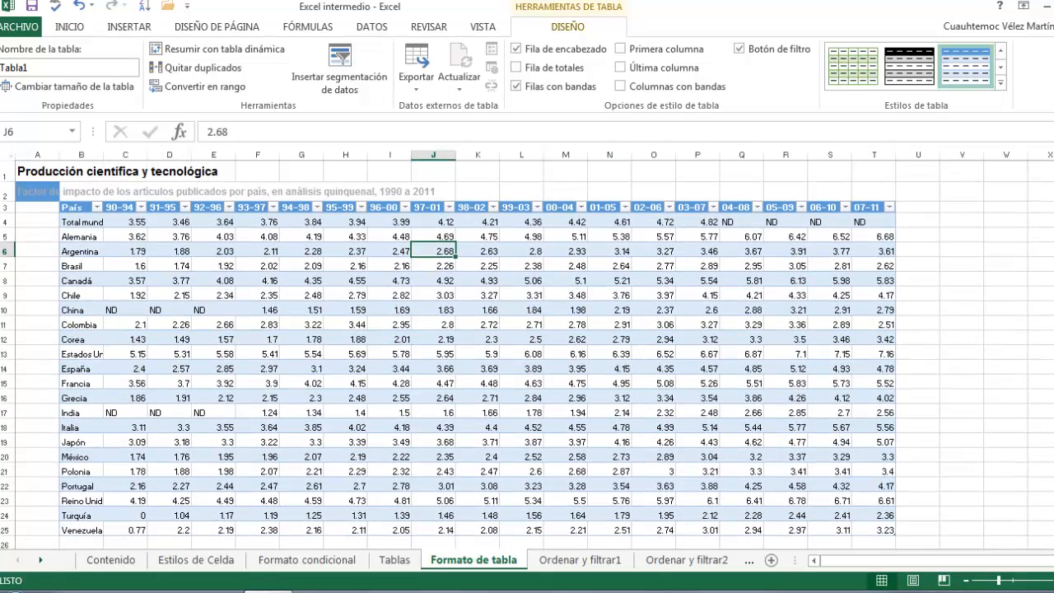
scroll(842, 432, down, 1)
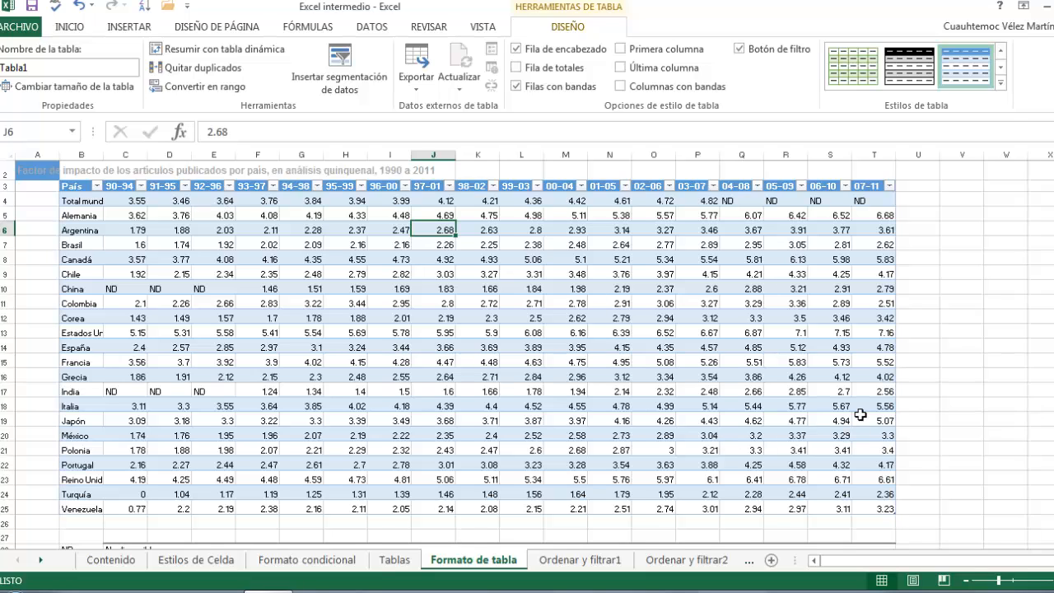
click(860, 415)
click(872, 504)
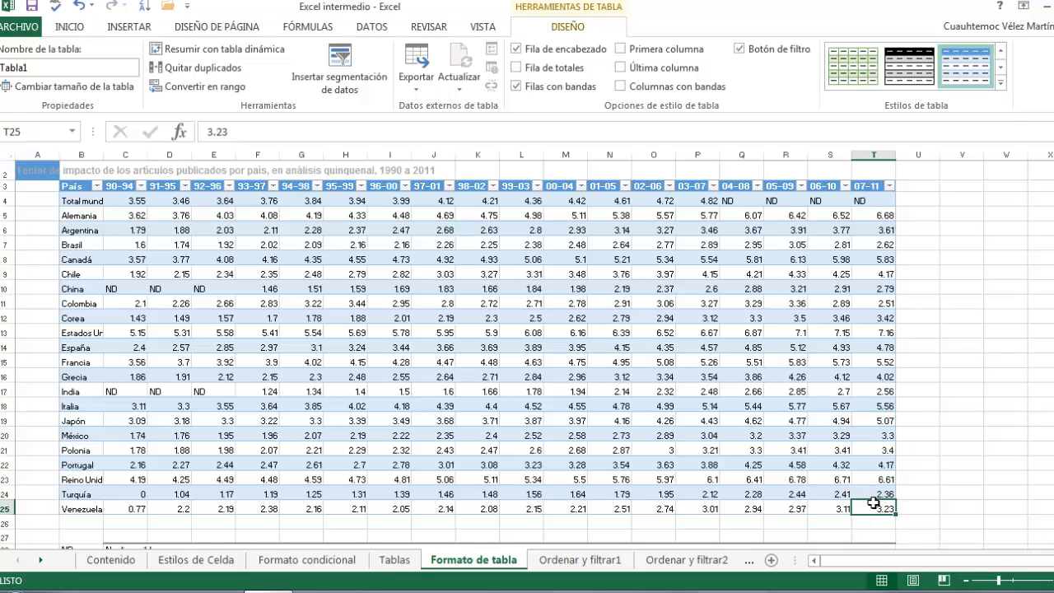
click(550, 303)
drag(321, 290, 321, 303)
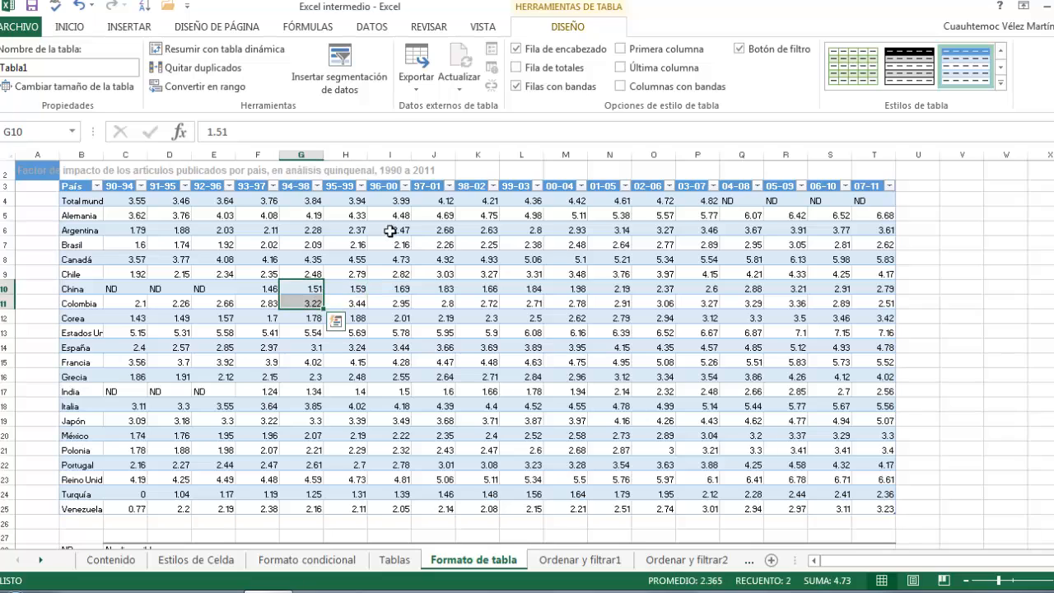
click(390, 231)
click(823, 362)
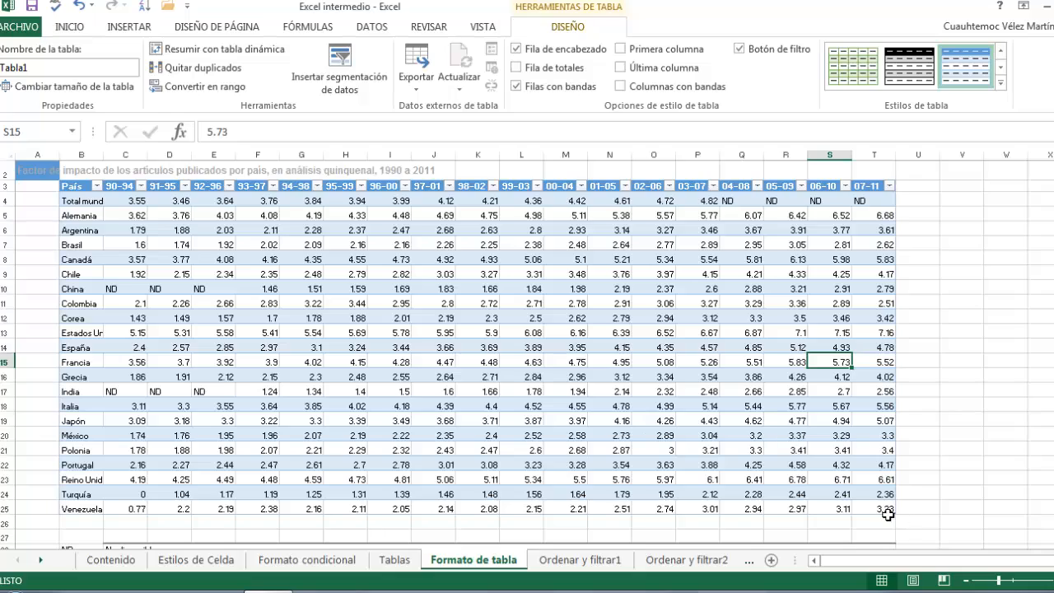
Extend the table by one column so that it reaches U25
drag(1001, 585, 1021, 581)
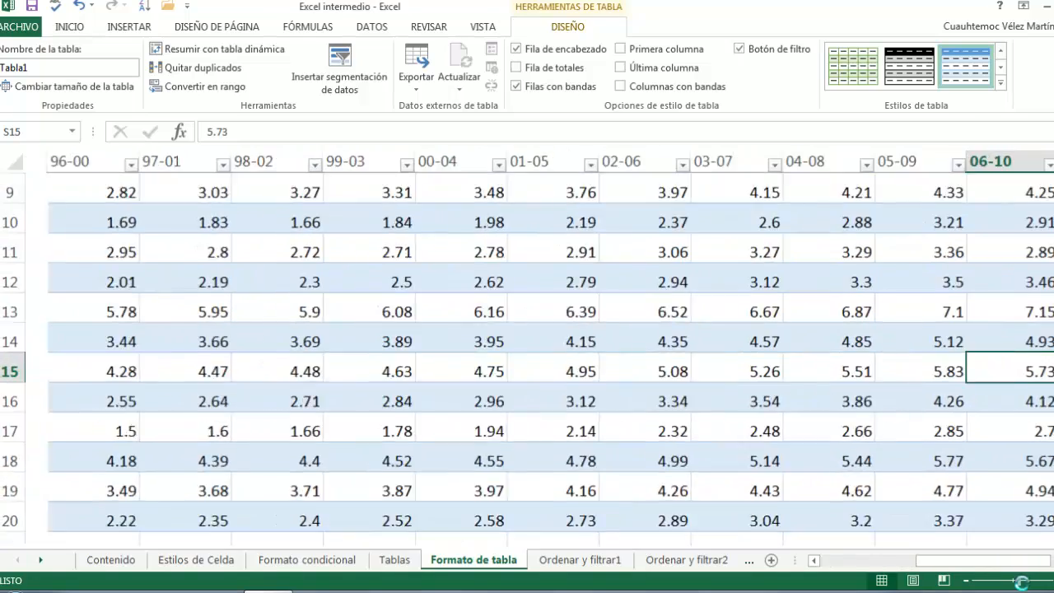
scroll(869, 379, down, 7)
scroll(873, 379, up, 2)
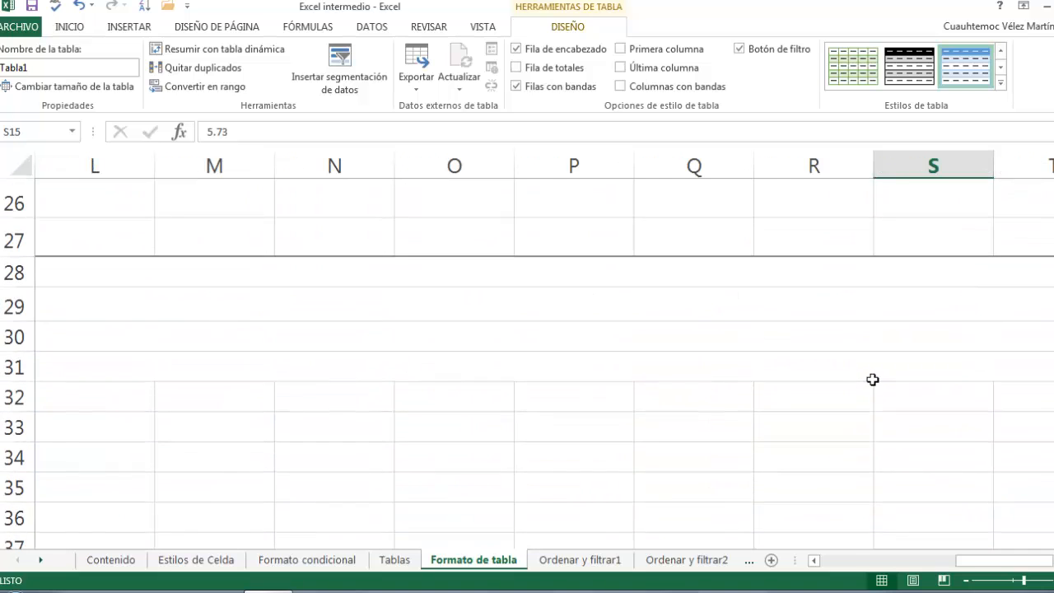
scroll(873, 379, up, 3)
scroll(873, 387, down, 1)
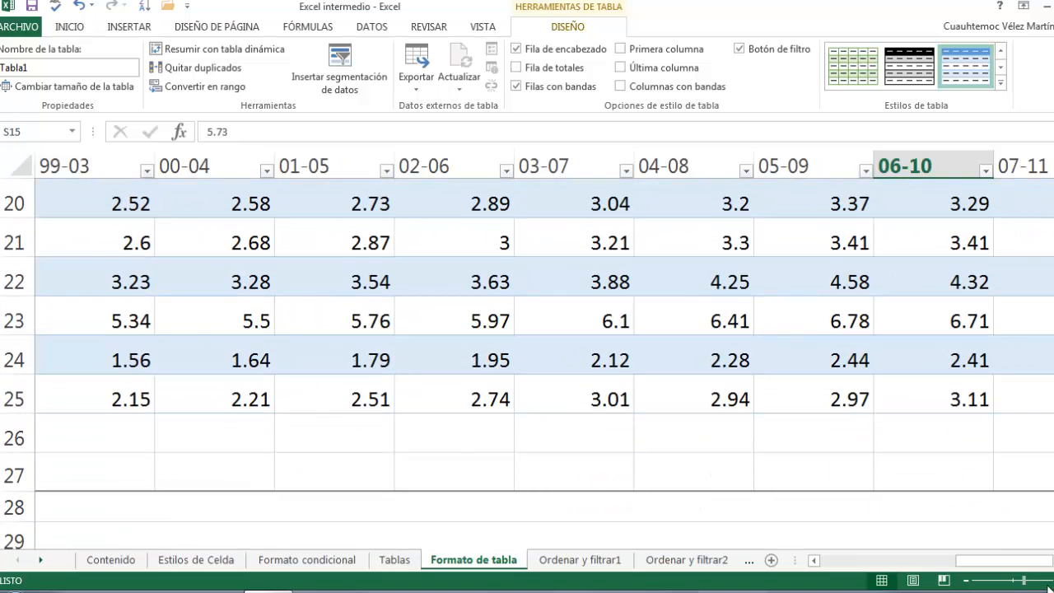
click(1052, 580)
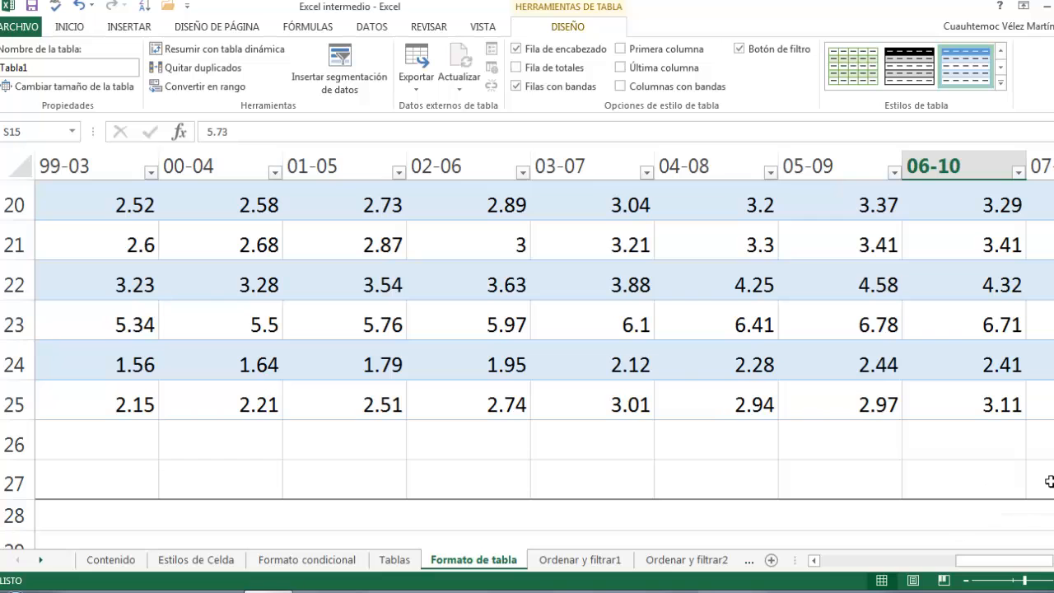
scroll(901, 404, right, 2)
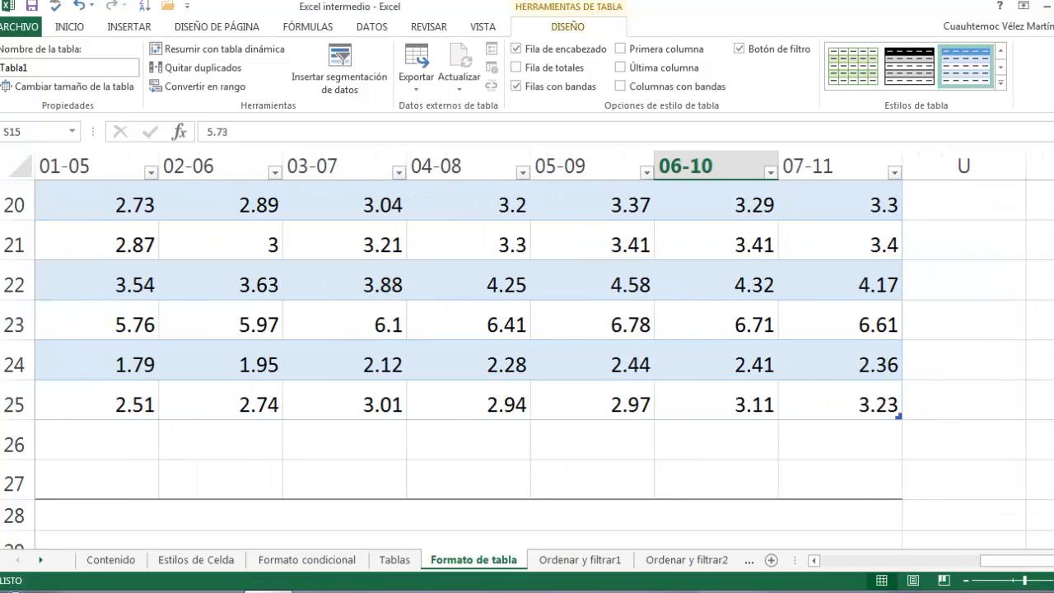
scroll(893, 409, right, 1)
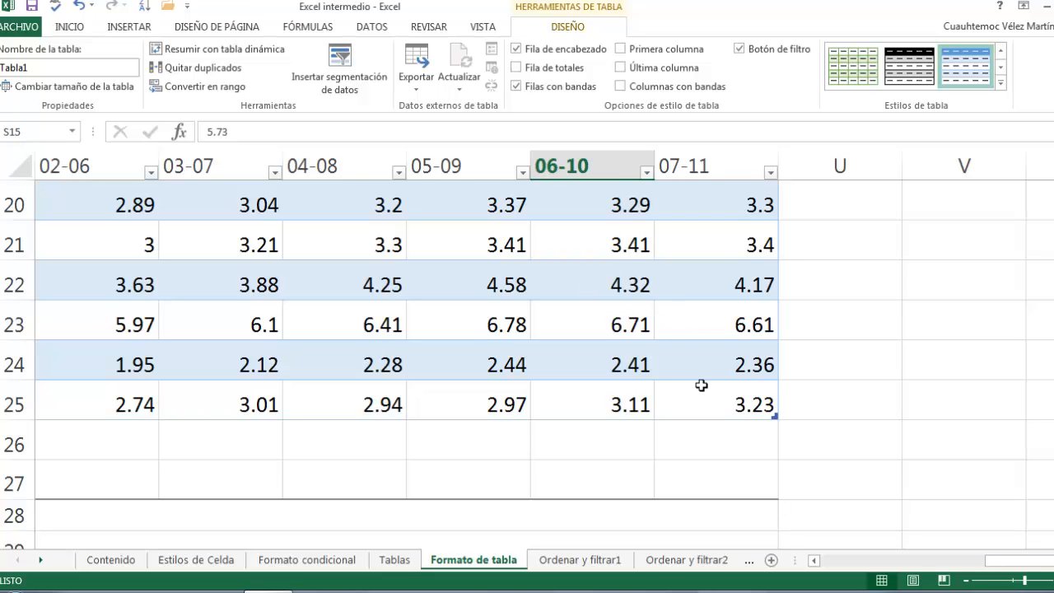
scroll(701, 386, up, 6)
scroll(700, 383, down, 5)
scroll(696, 373, down, 3)
scroll(697, 363, up, 2)
drag(810, 420, 878, 417)
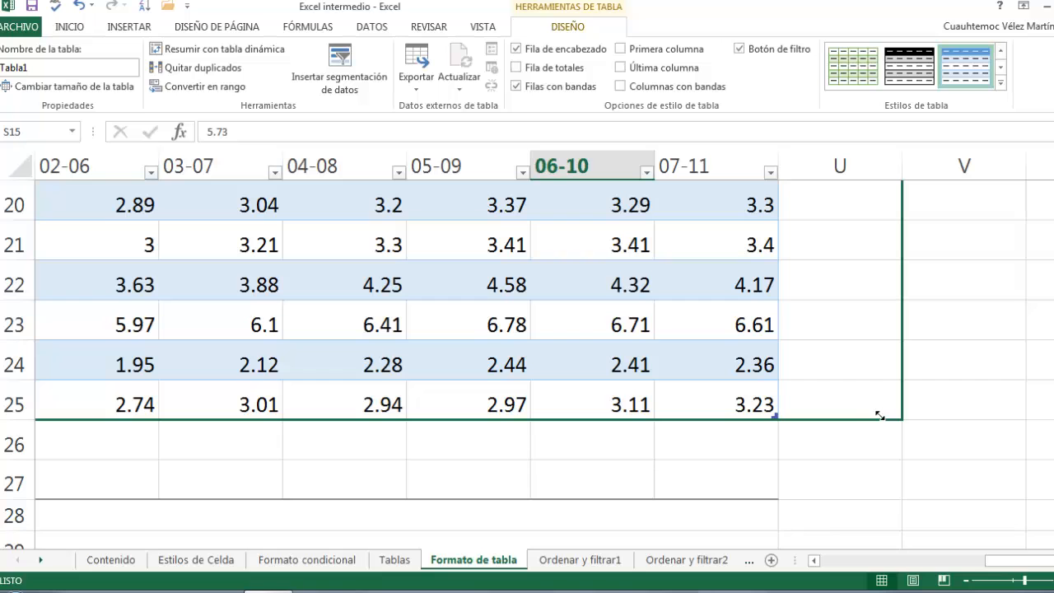
drag(879, 416, 879, 412)
scroll(860, 404, up, 6)
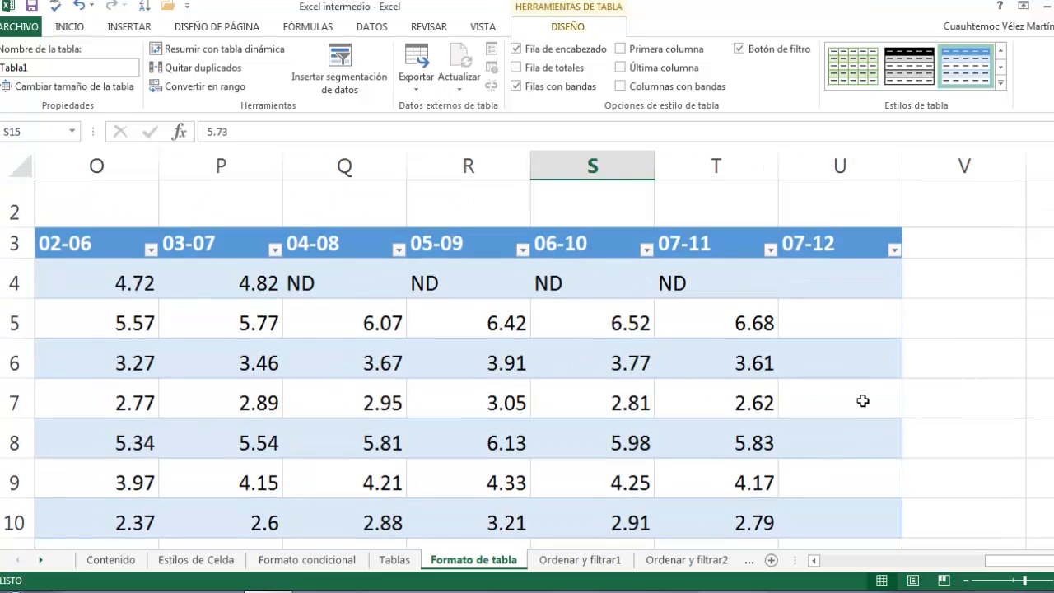
Compare the headings in T3 and U3 and inspect the added column's cells down to U10
click(675, 250)
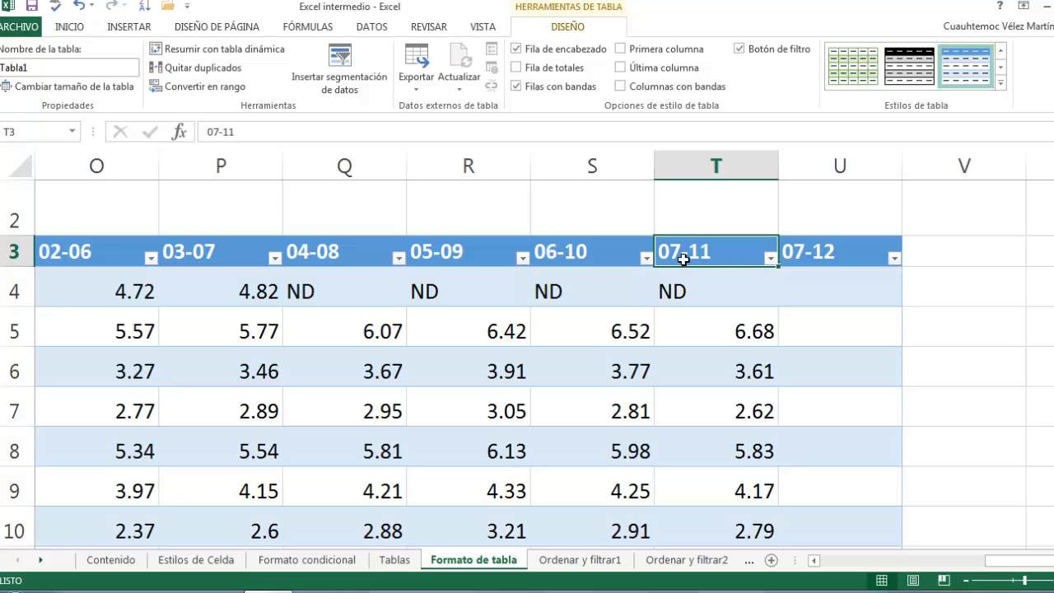
click(815, 254)
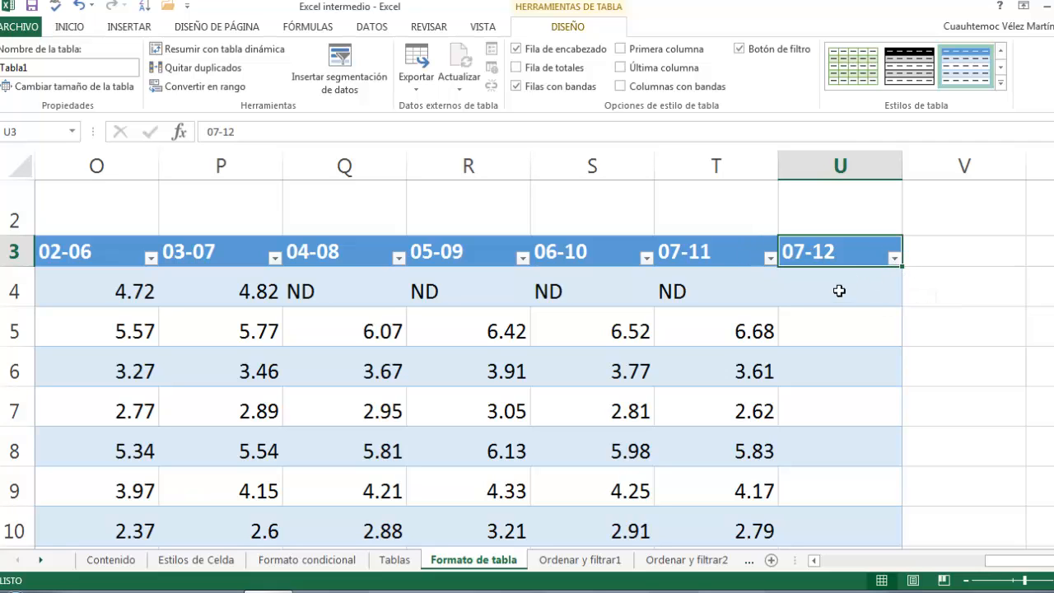
click(839, 293)
click(823, 324)
click(832, 372)
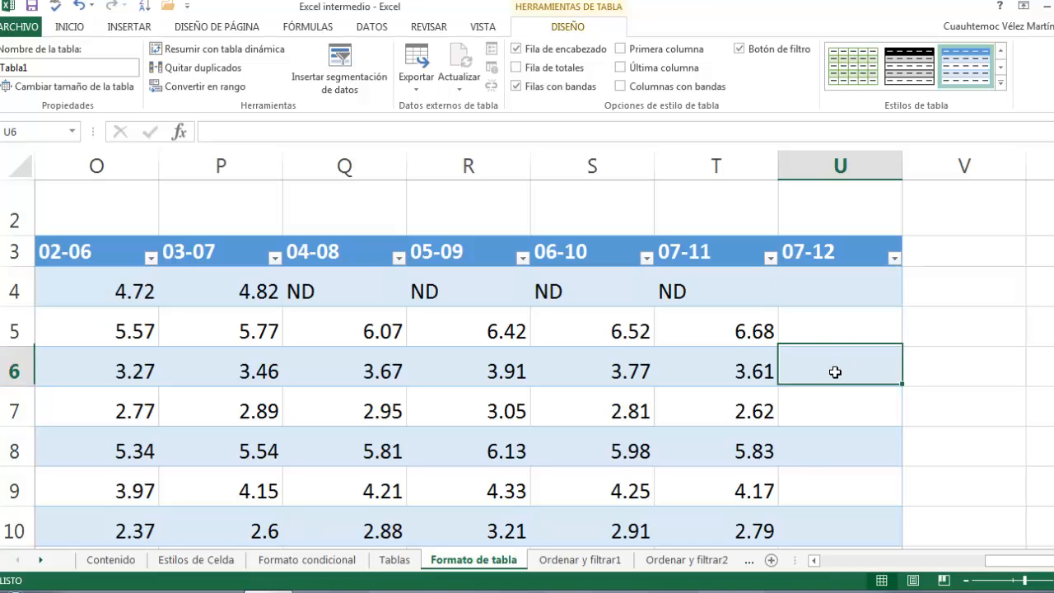
click(829, 414)
click(812, 447)
scroll(839, 416, down, 3)
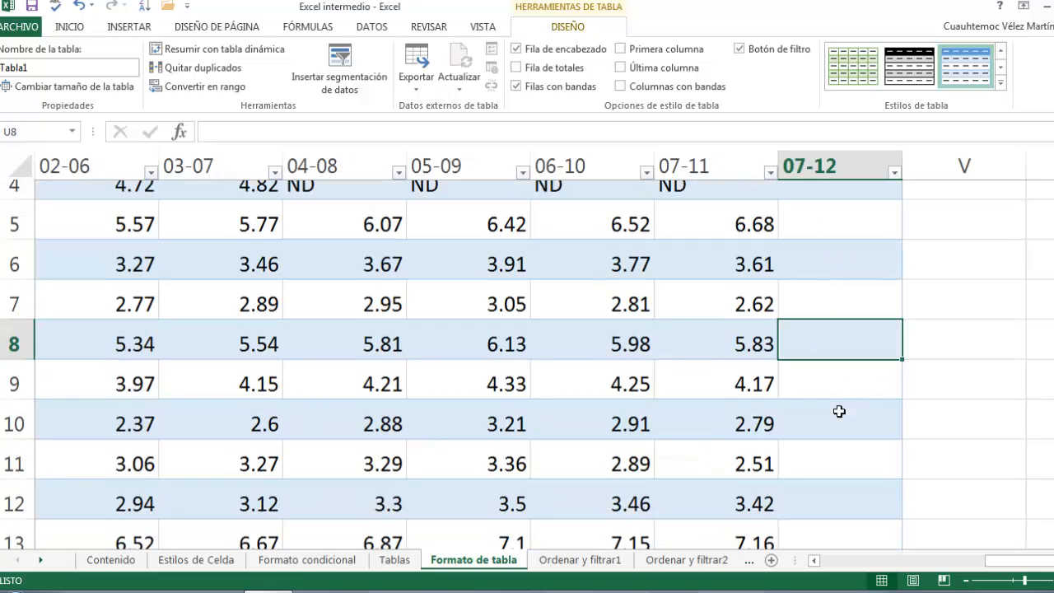
scroll(769, 269, up, 2)
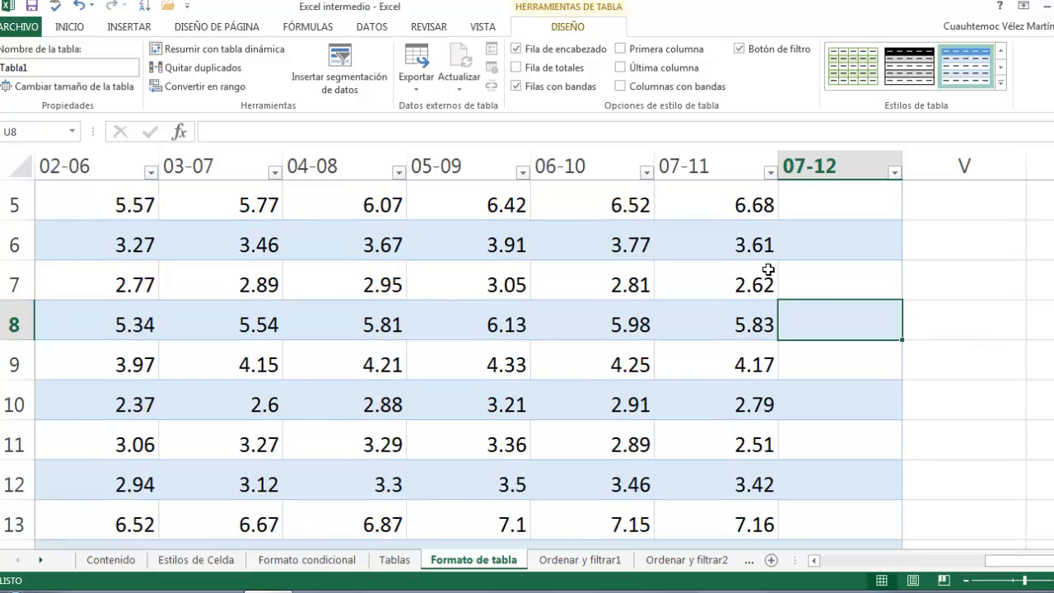
click(821, 365)
click(824, 403)
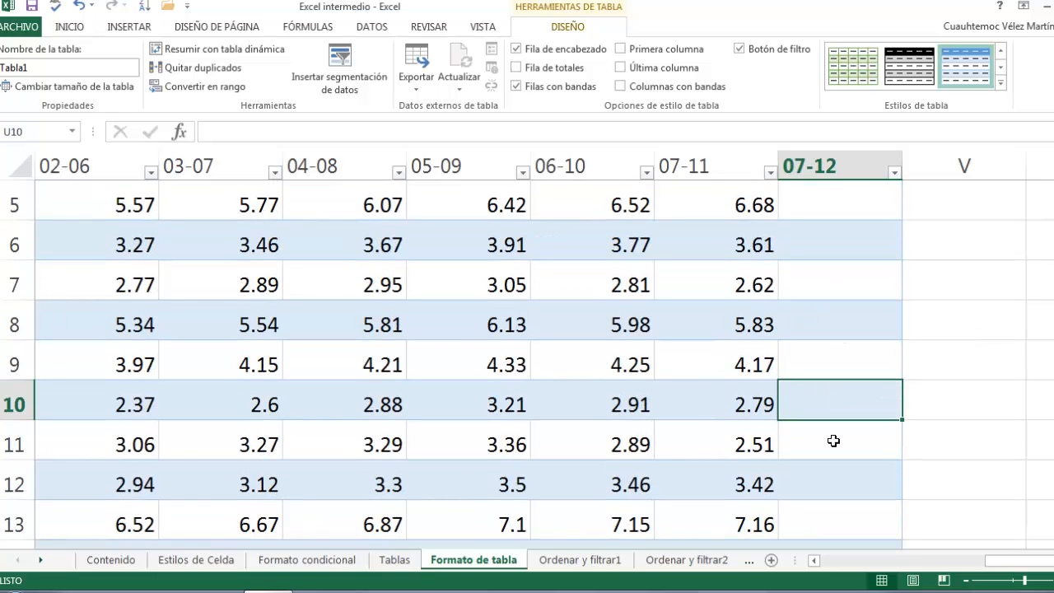
Extend the table by one row so that it reaches U26
click(832, 443)
click(830, 481)
scroll(836, 442, down, 4)
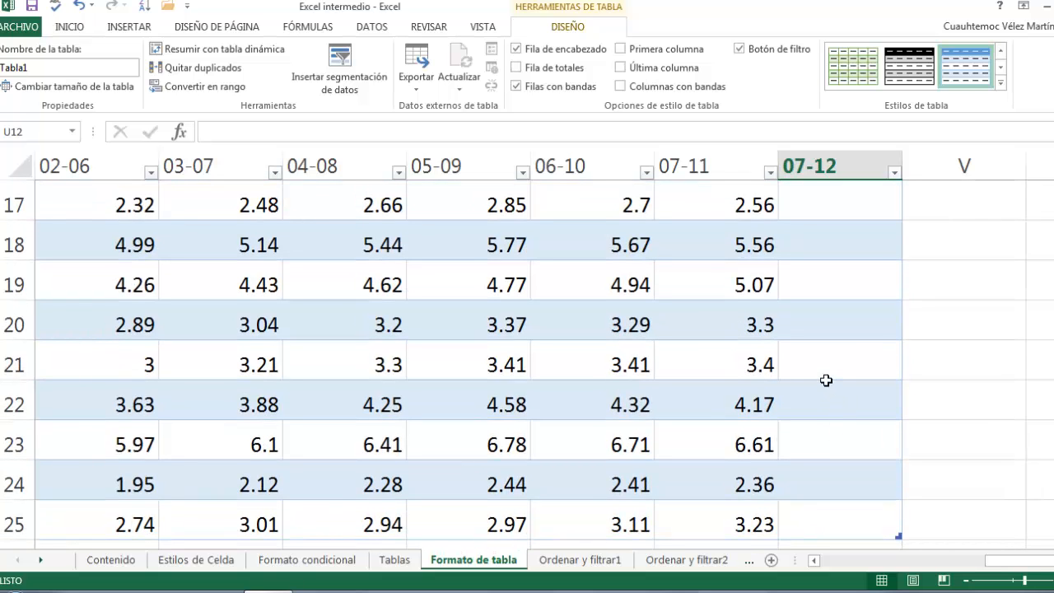
scroll(826, 380, down, 2)
scroll(826, 376, up, 1)
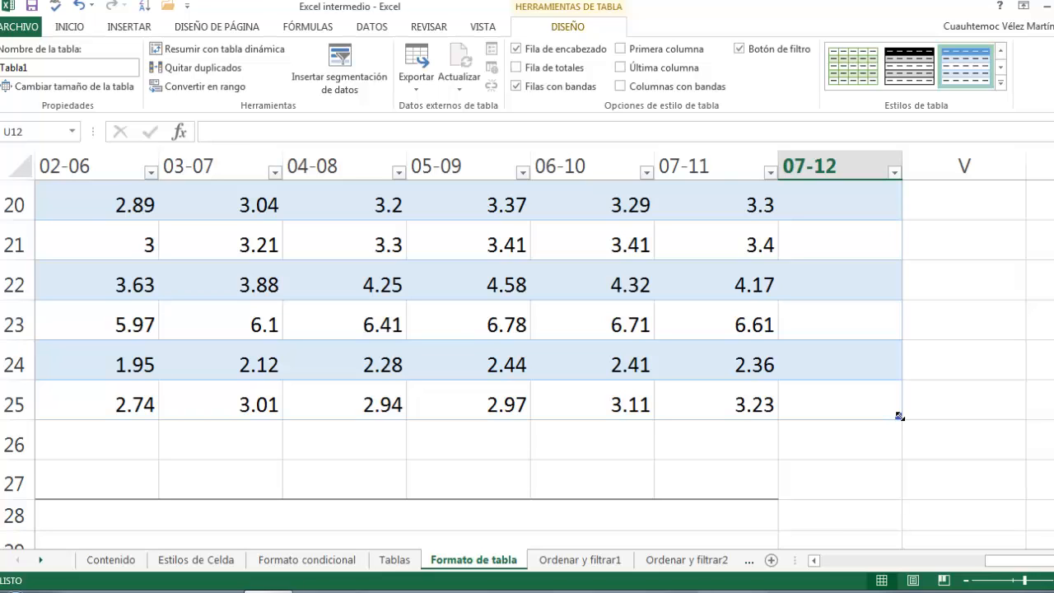
drag(896, 423, 898, 447)
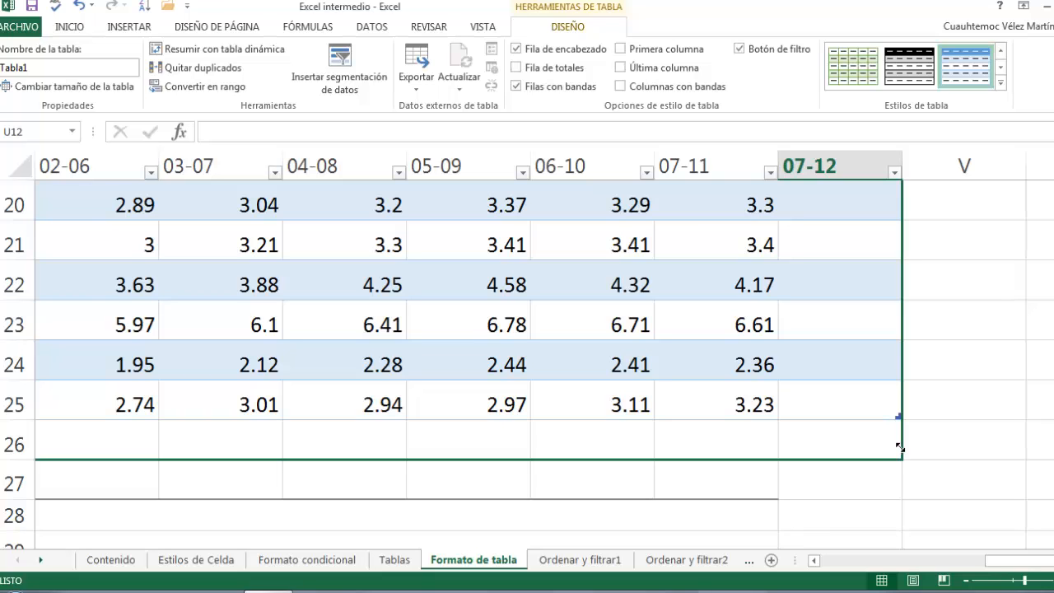
drag(900, 446, 901, 445)
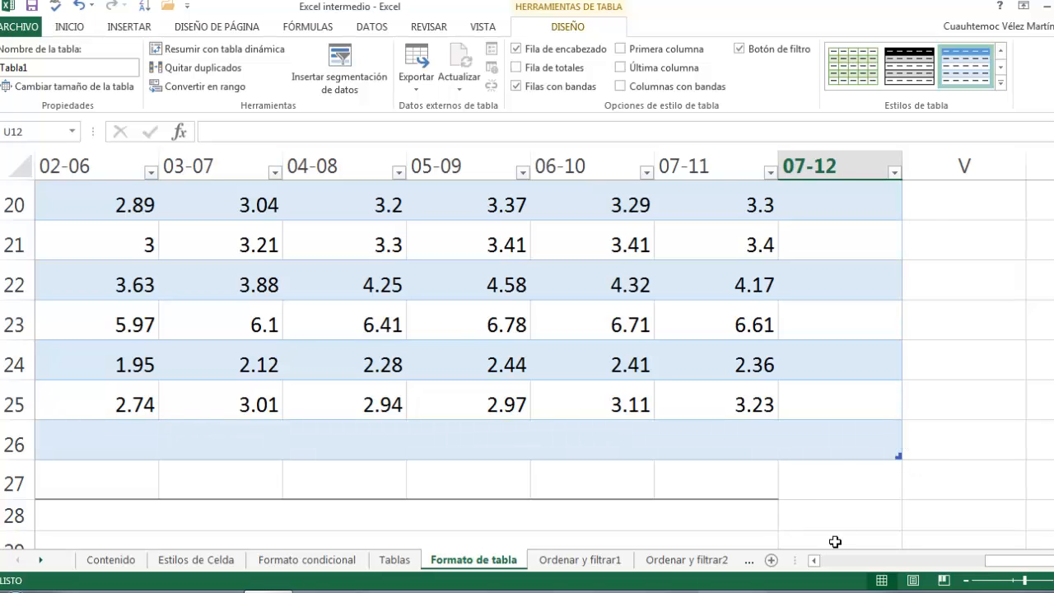
Return to the first columns of the table and inspect the added row at C26
drag(815, 541, 733, 537)
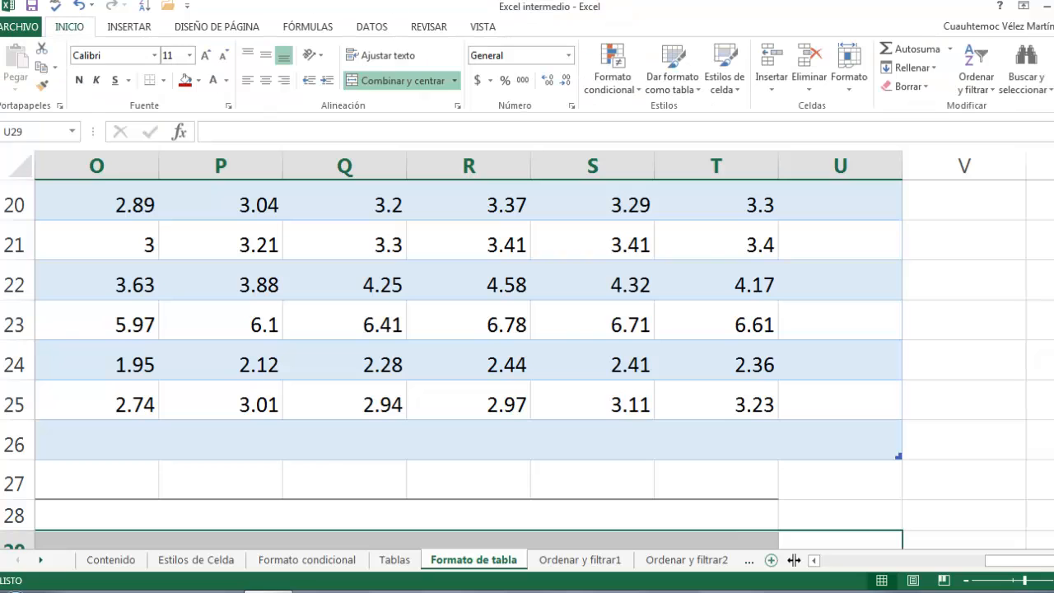
click(818, 560)
click(818, 561)
click(818, 561)
click(817, 561)
scroll(283, 296, down, 2)
scroll(823, 495, up, 2)
drag(975, 559, 842, 559)
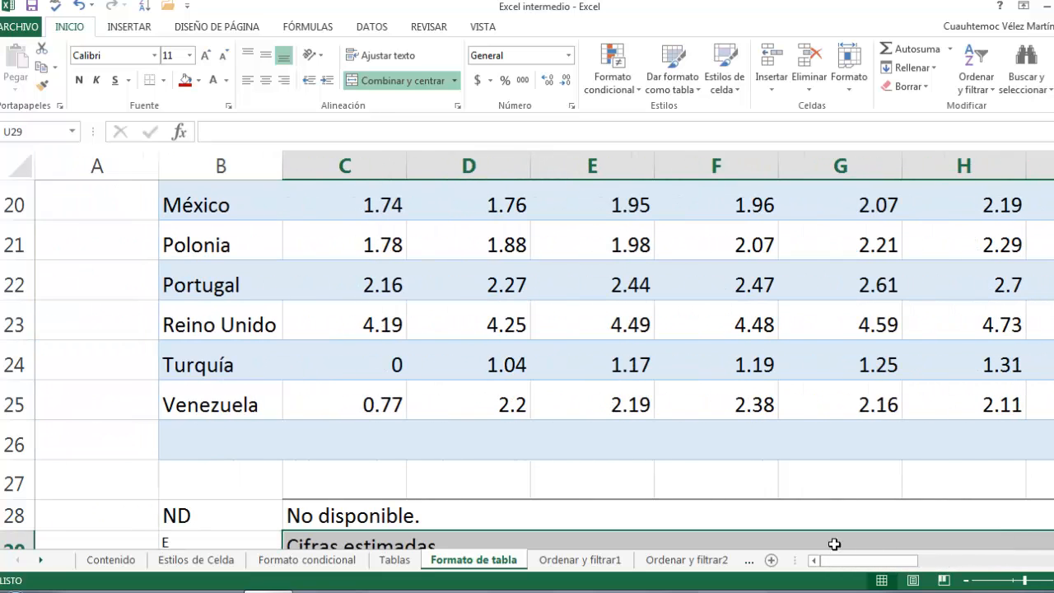
click(339, 428)
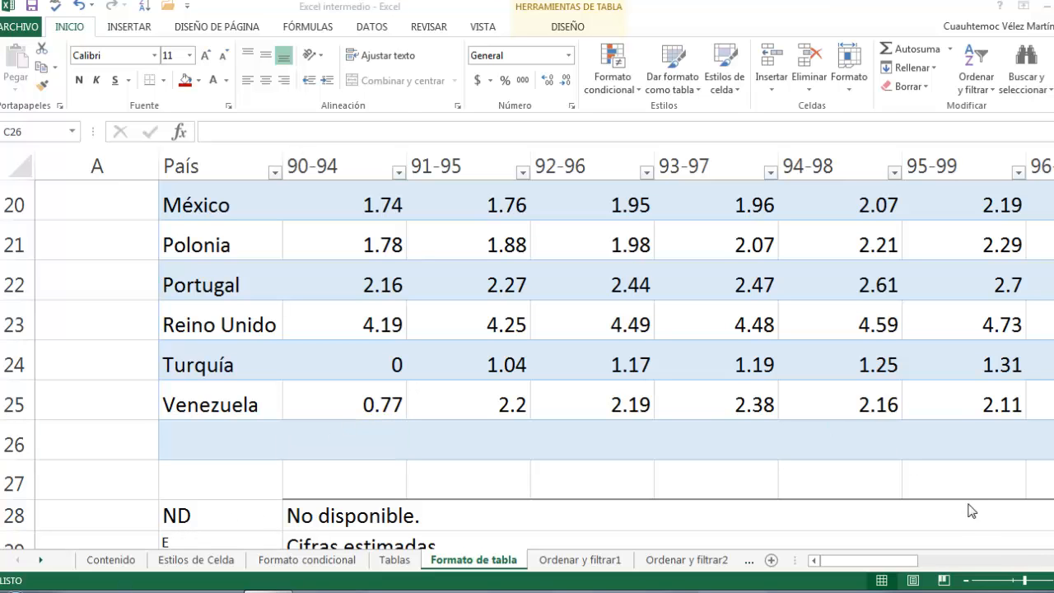
Review the whole extended table at a reduced zoom, from the sheet title to the source notes
drag(1015, 582, 1001, 582)
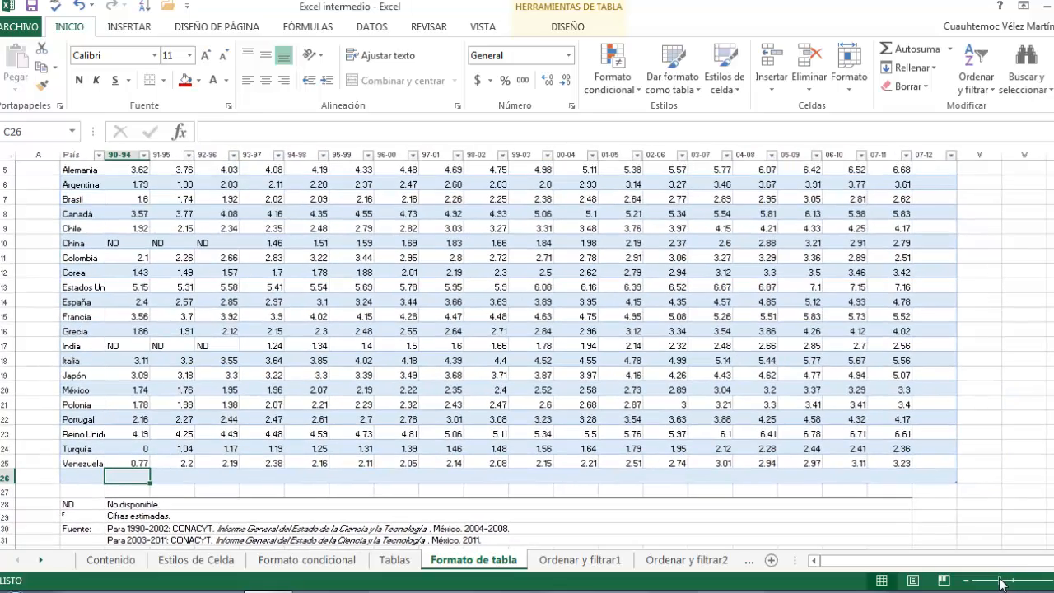
scroll(750, 392, up, 2)
scroll(748, 392, down, 1)
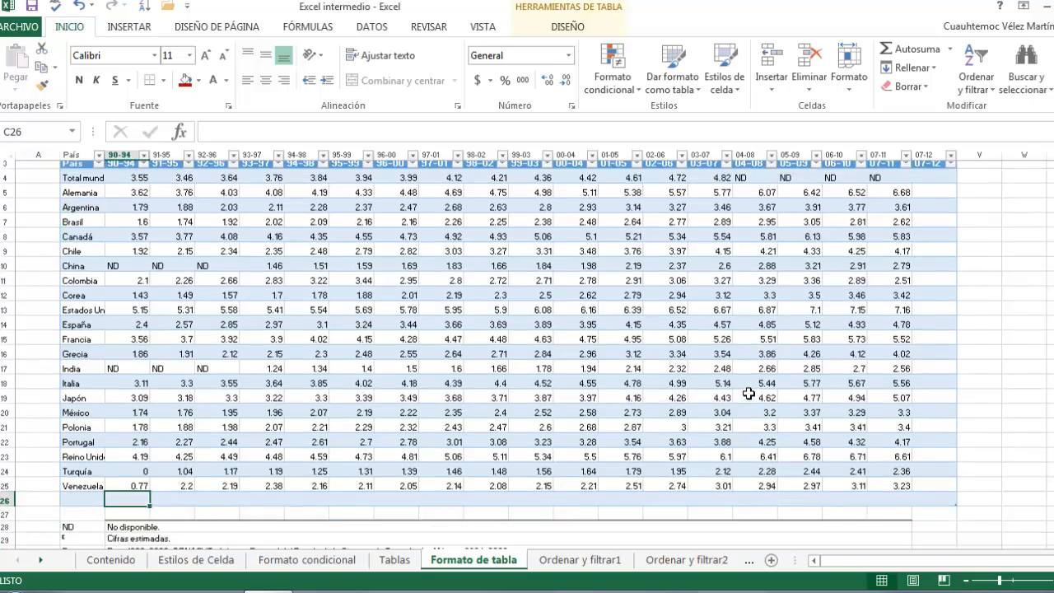
scroll(746, 391, up, 1)
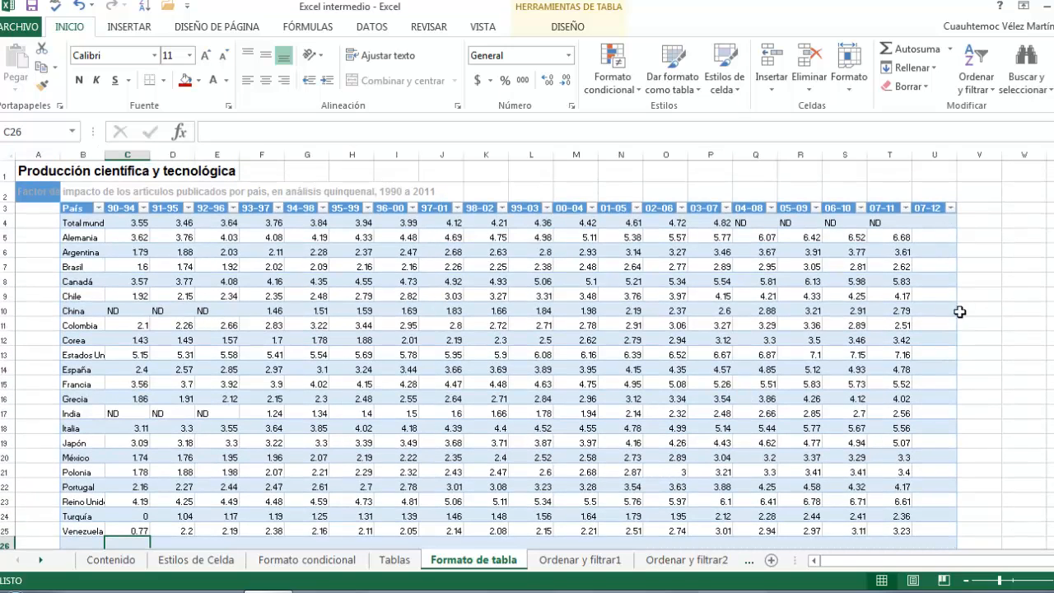
scroll(801, 338, down, 1)
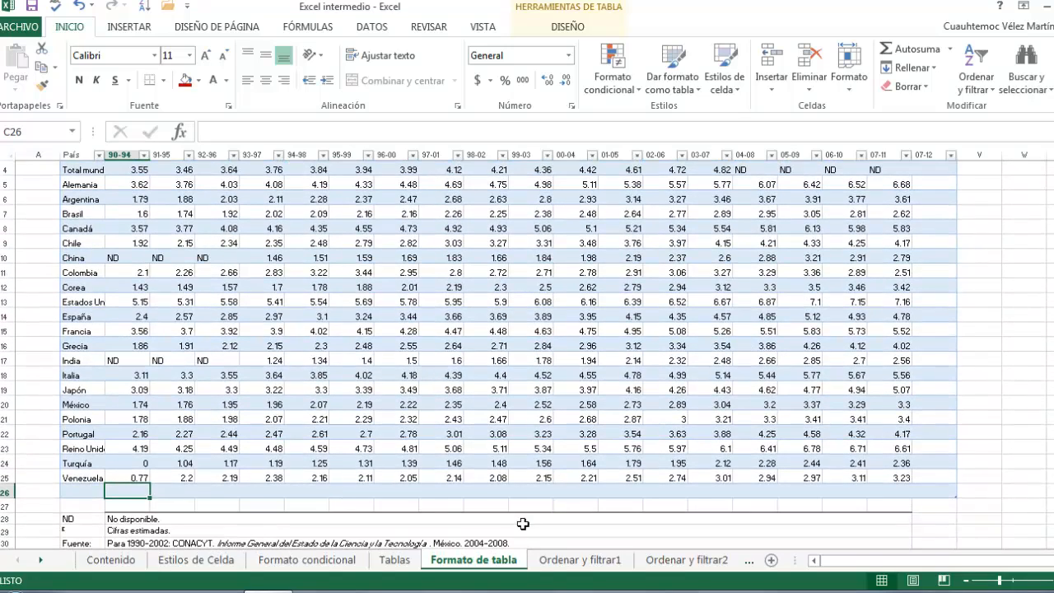
scroll(628, 504, up, 1)
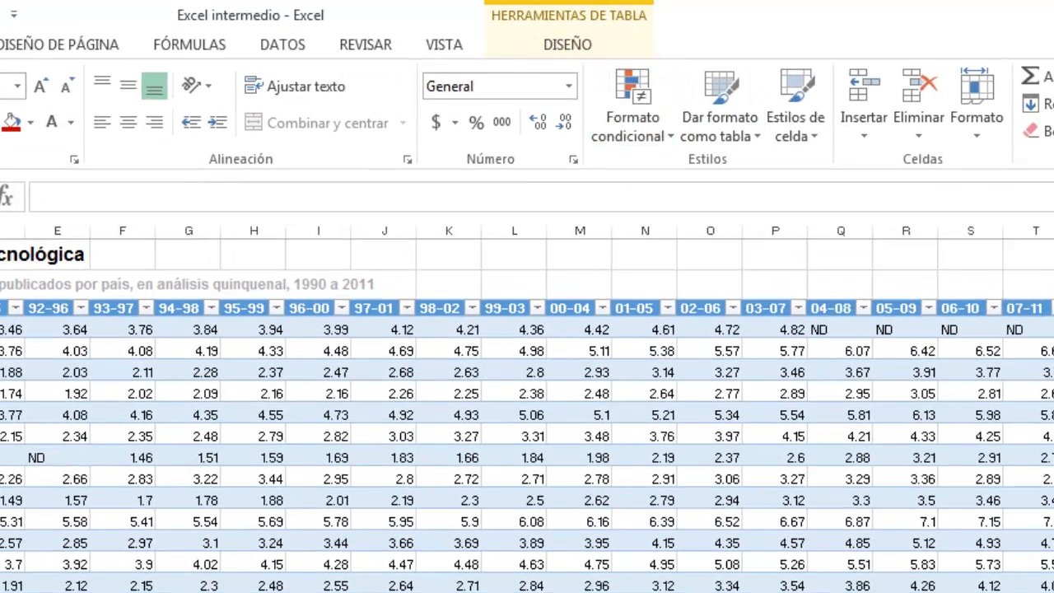
Compare selecting cells inside the table with selecting one outside it to examine when the table tools are available, ending at M9
click(912, 435)
click(668, 417)
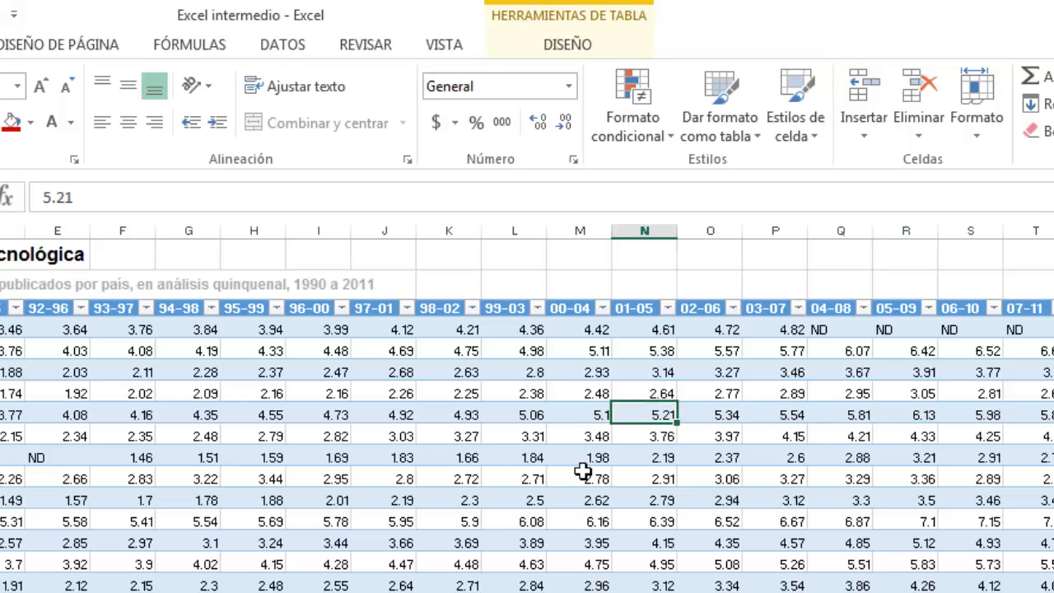
click(404, 367)
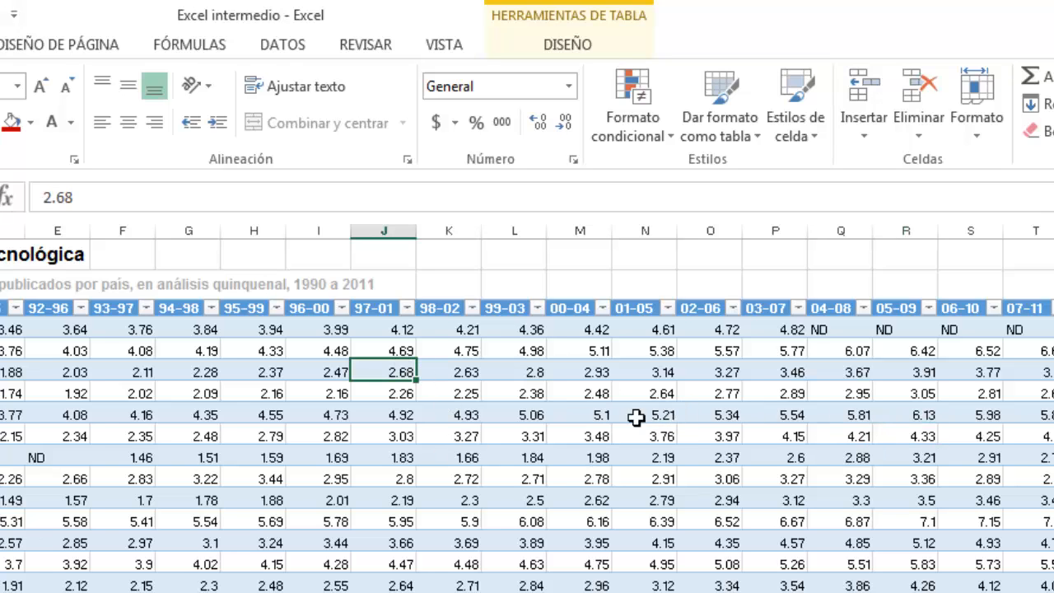
click(668, 456)
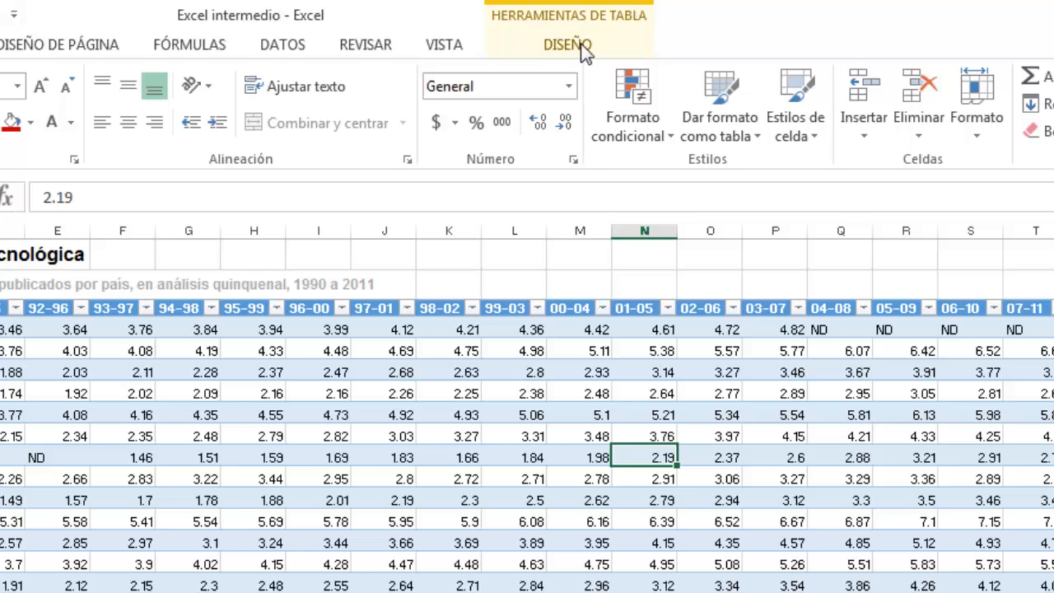
click(1052, 425)
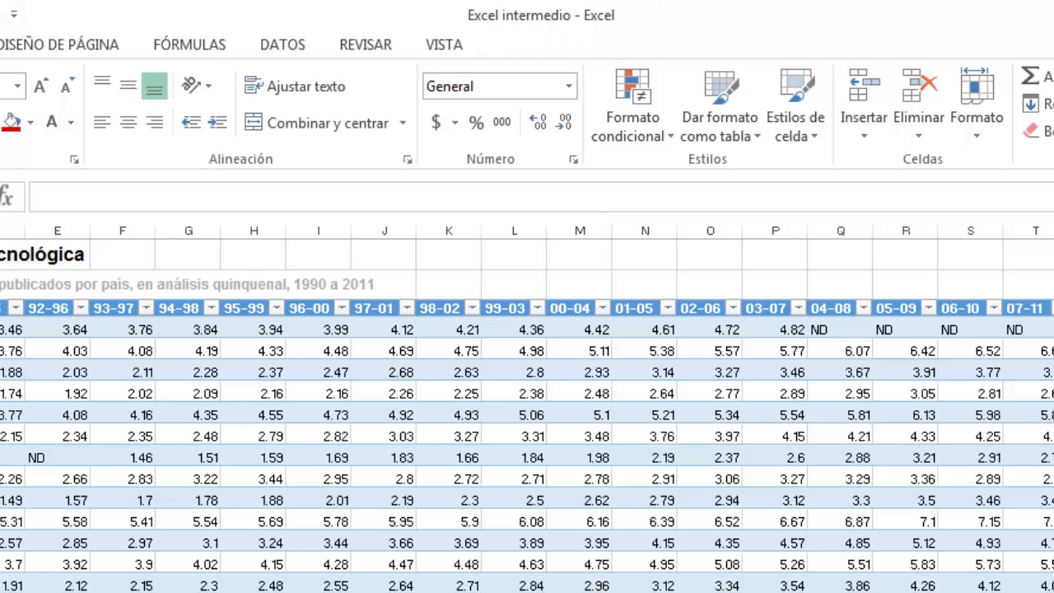
click(564, 429)
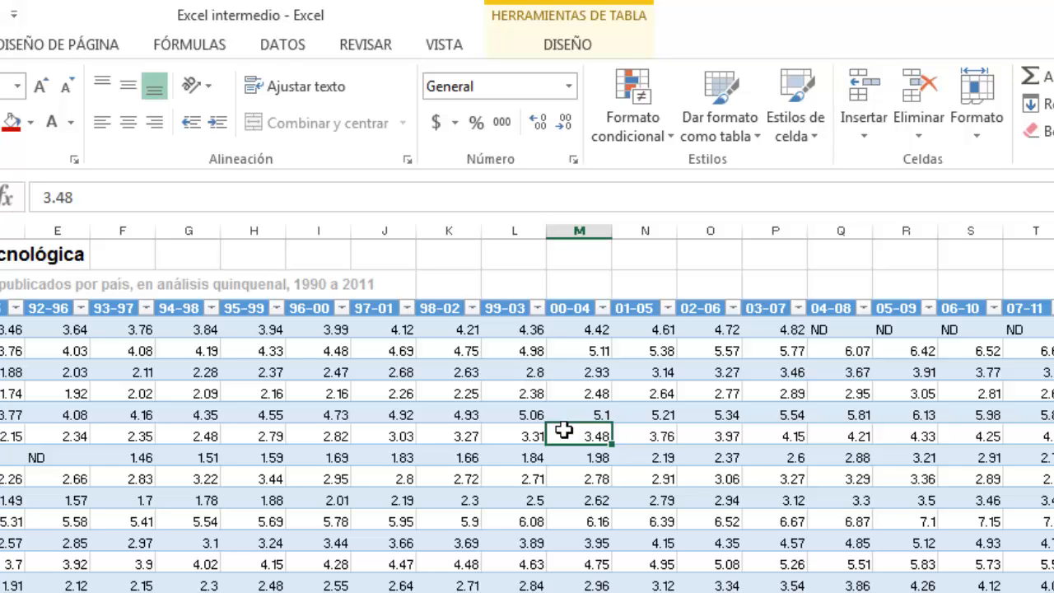
Turn the table's header row off and back on twice
click(582, 43)
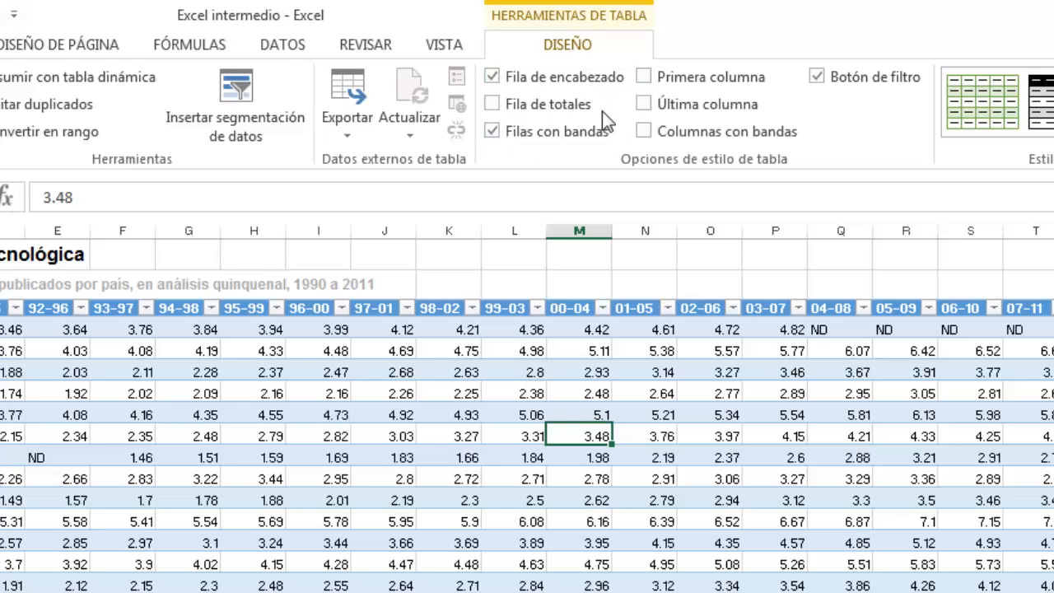
click(492, 77)
click(492, 77)
click(494, 77)
click(494, 76)
Add a totals row to the table and set the total of the 90-94 column to Promedio
click(493, 105)
scroll(522, 332, down, 4)
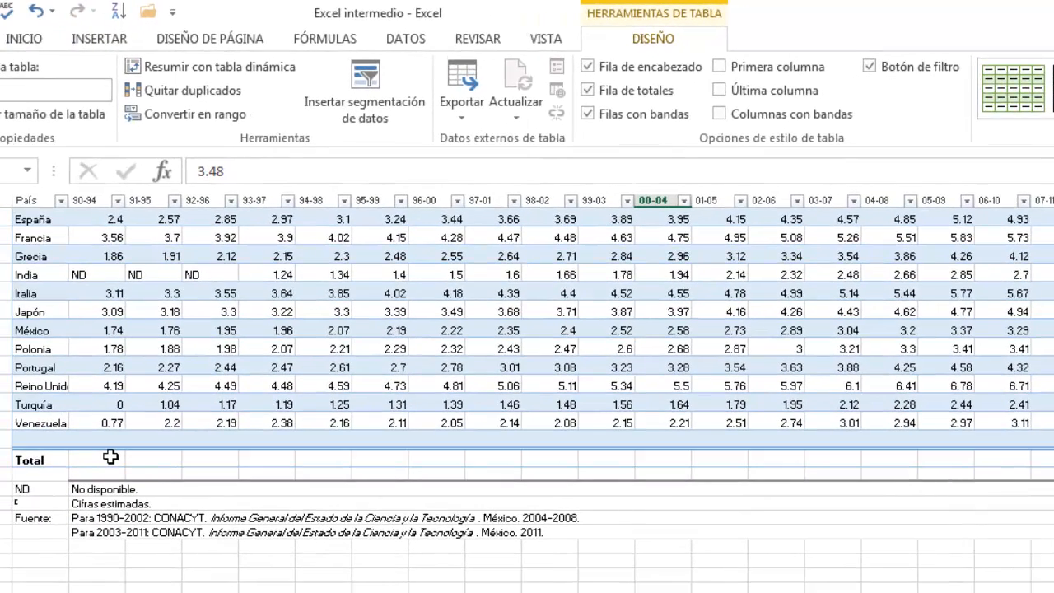
click(110, 457)
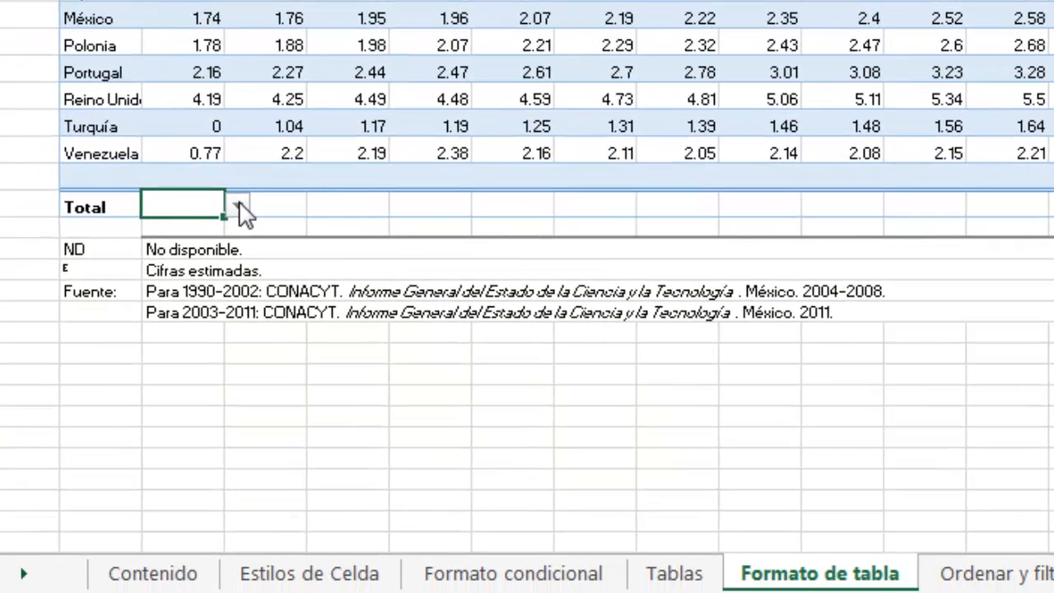
click(237, 206)
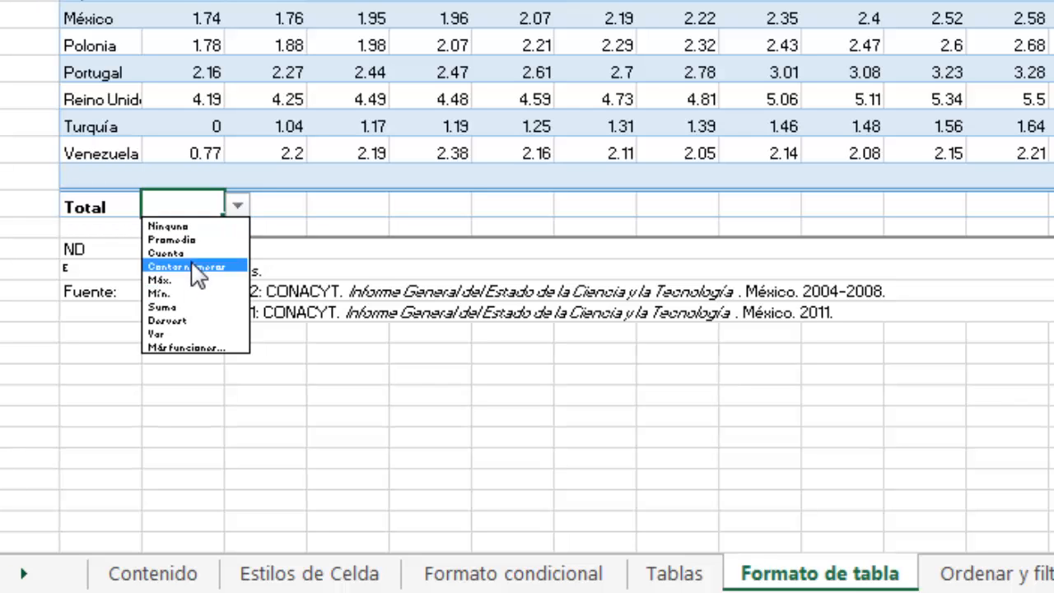
click(205, 239)
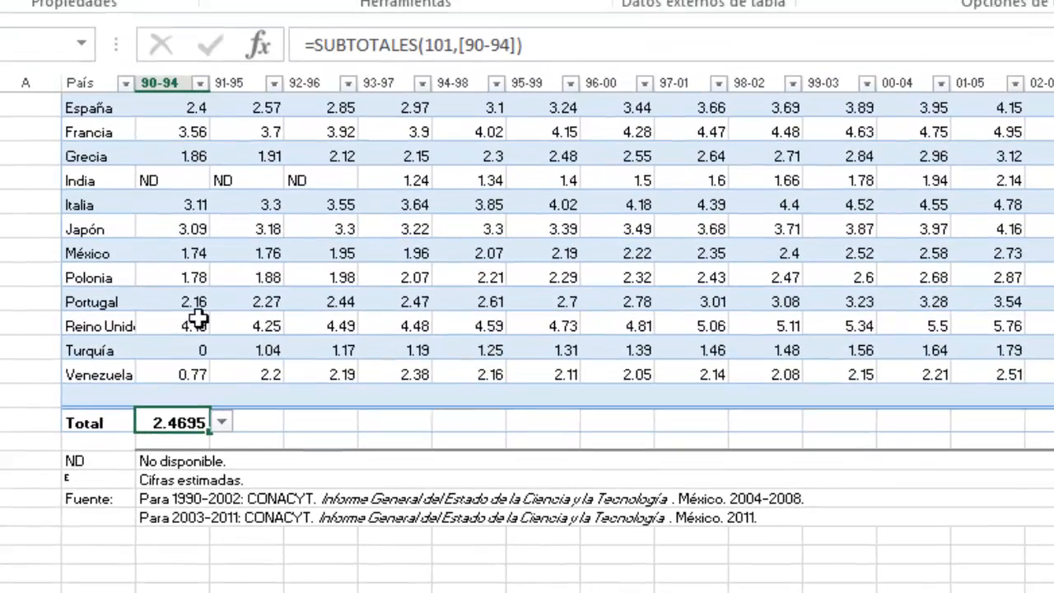
Copy the 90-94 average across the totals row to the 07-12 column, and clear the total under 07-12
scroll(202, 386, up, 5)
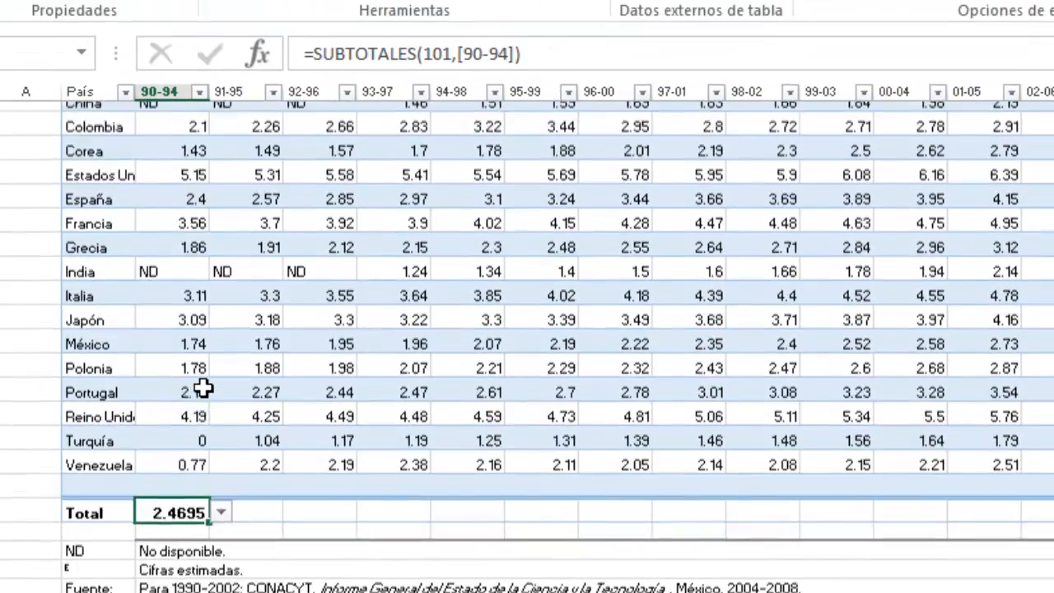
scroll(200, 380, down, 3)
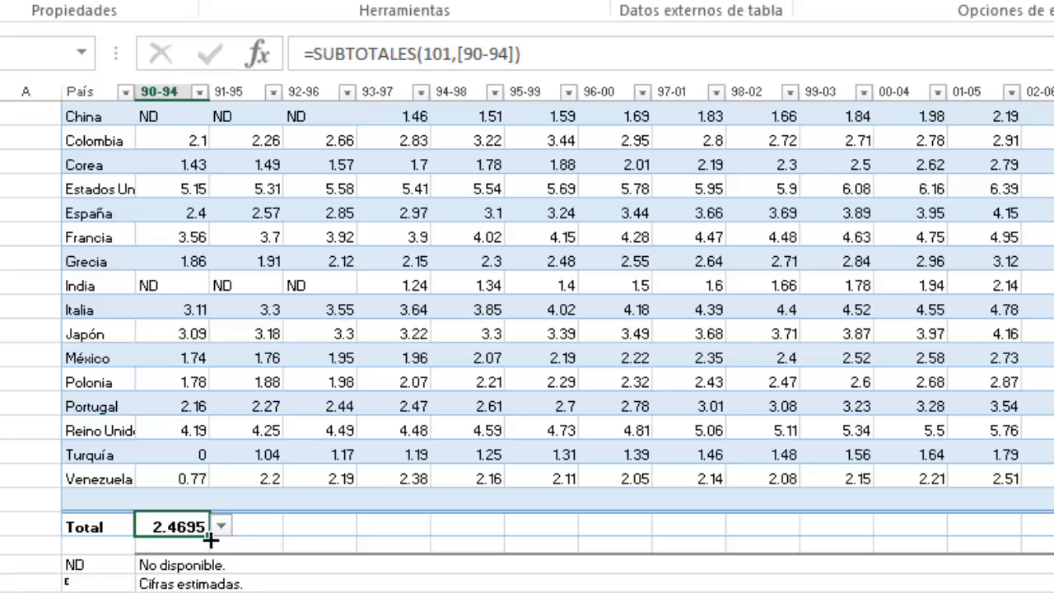
drag(211, 540, 1053, 573)
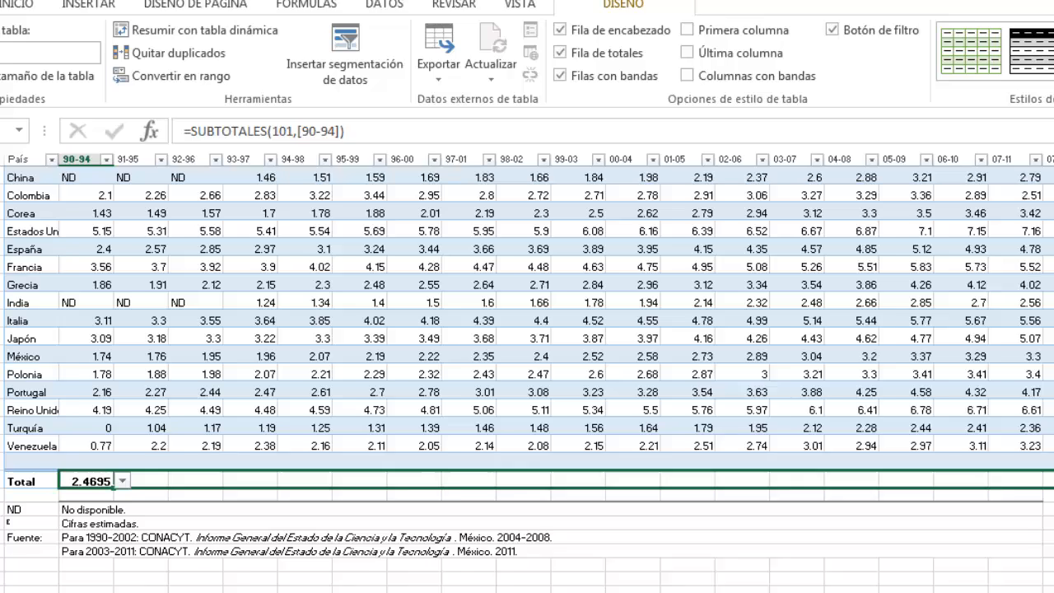
drag(1053, 481, 1053, 481)
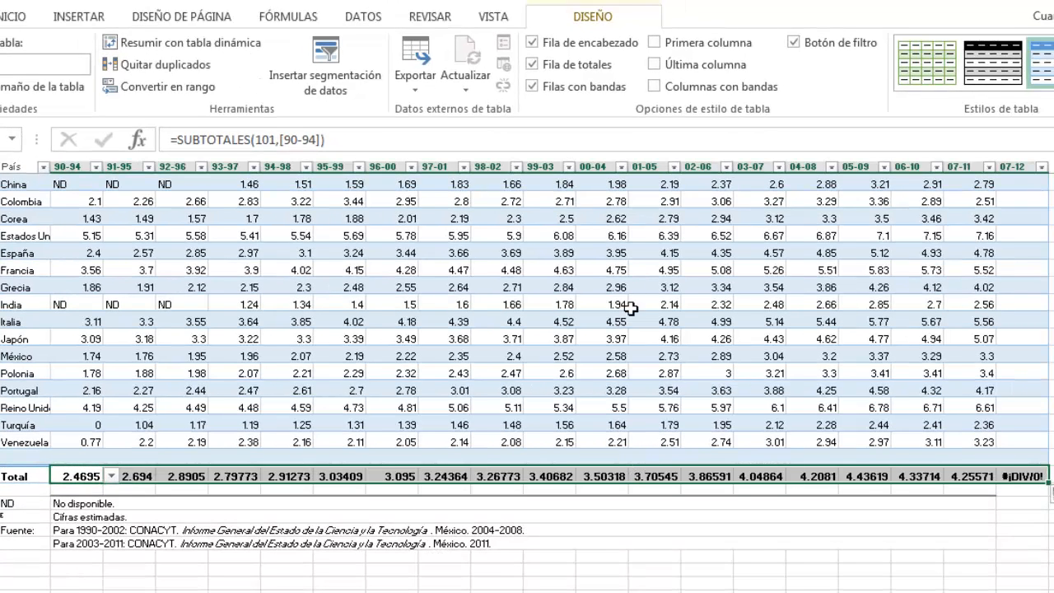
click(1023, 478)
key(Delete)
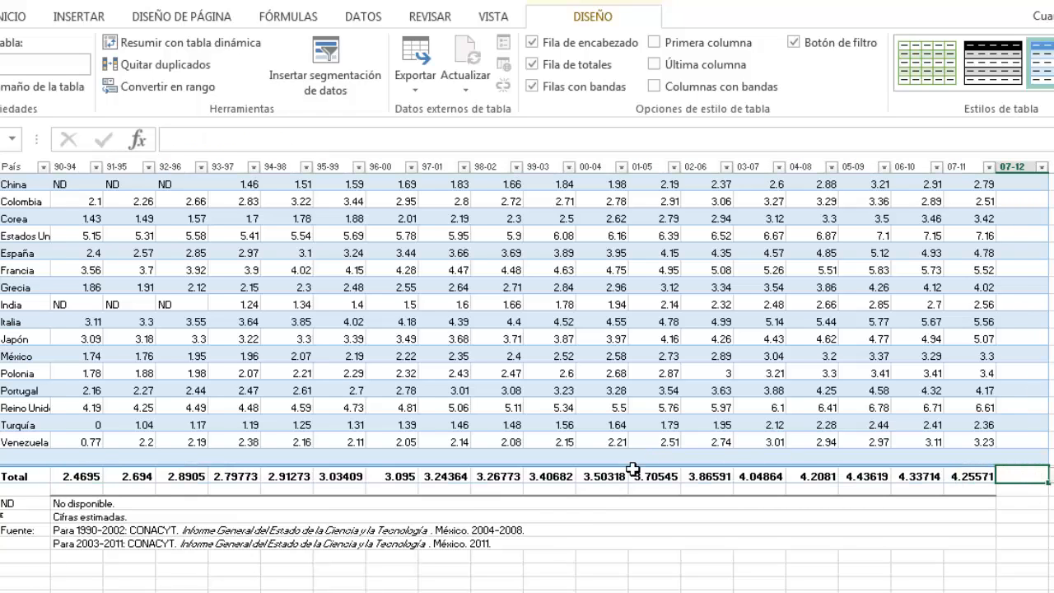
Try Cuenta as the function for the 90-94 total, and set it to Máx
click(74, 476)
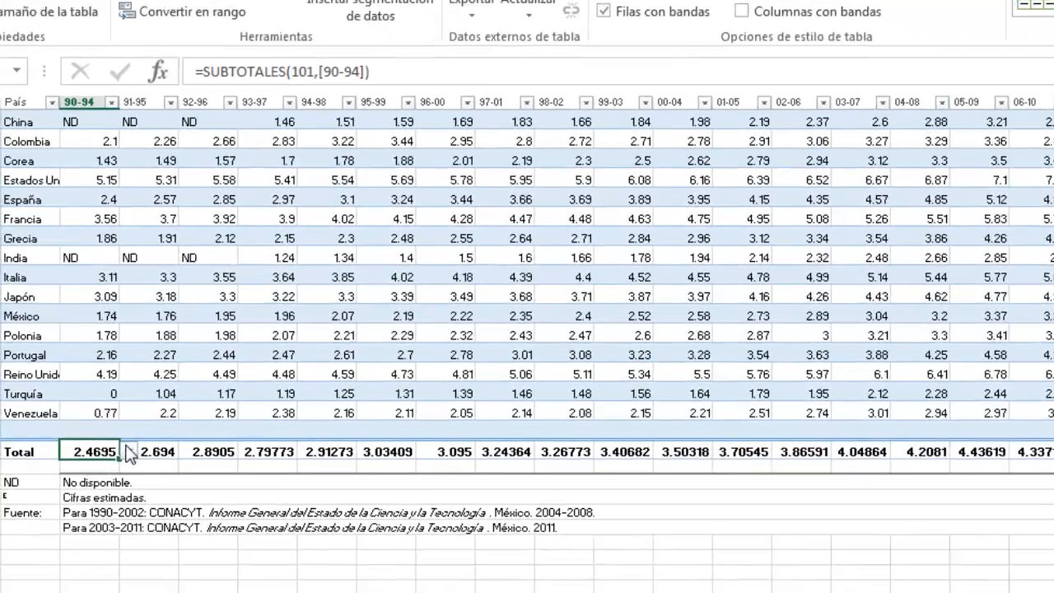
click(111, 476)
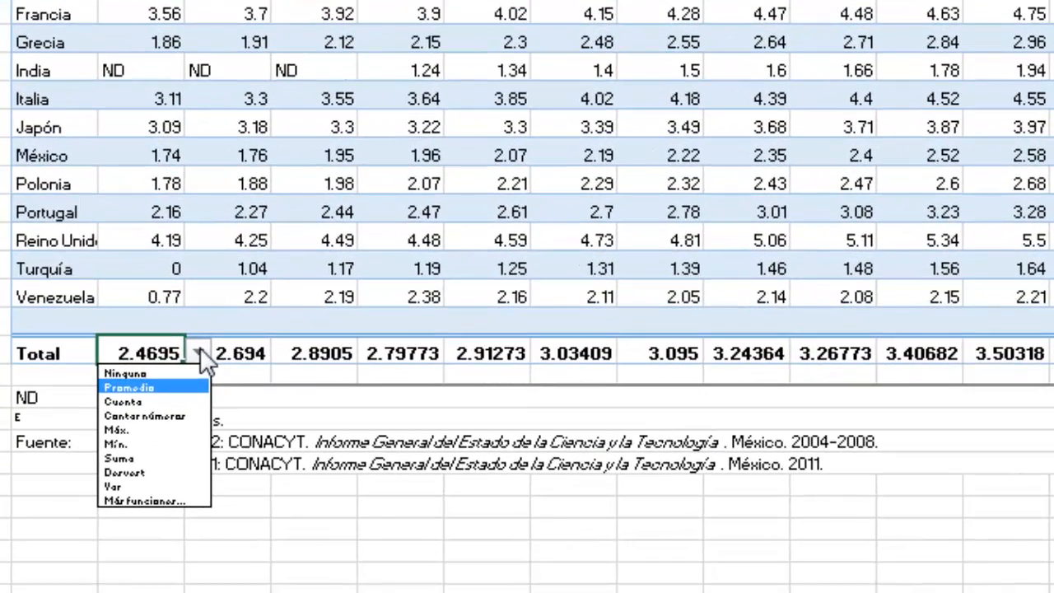
click(153, 402)
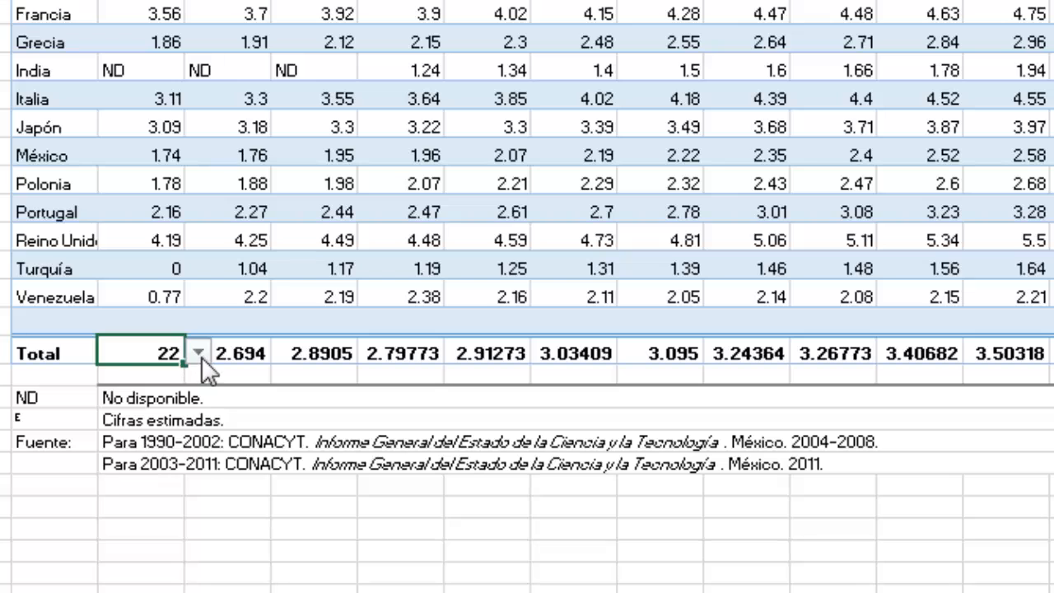
click(200, 353)
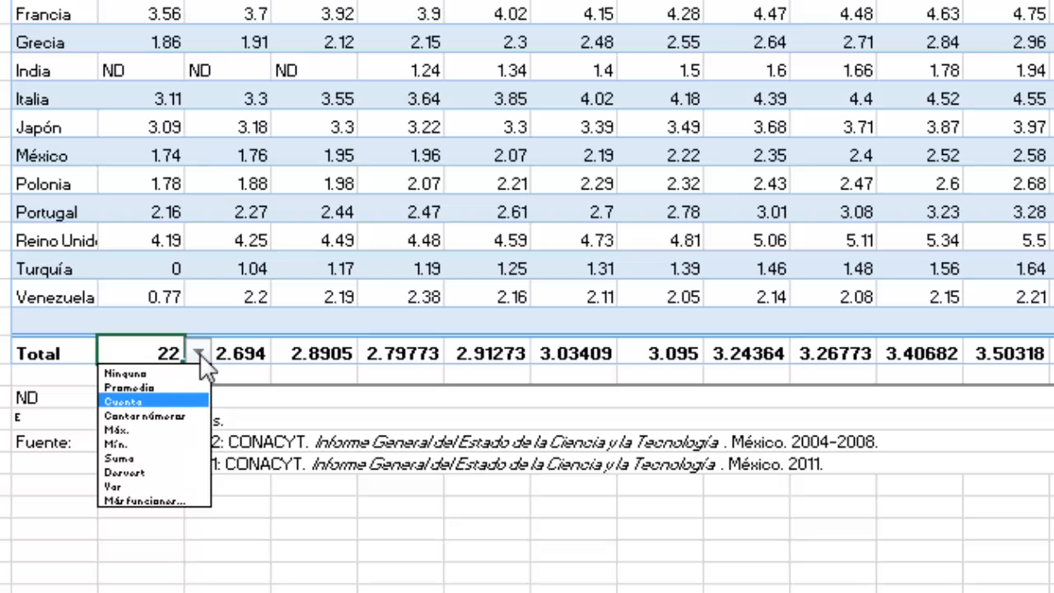
click(176, 430)
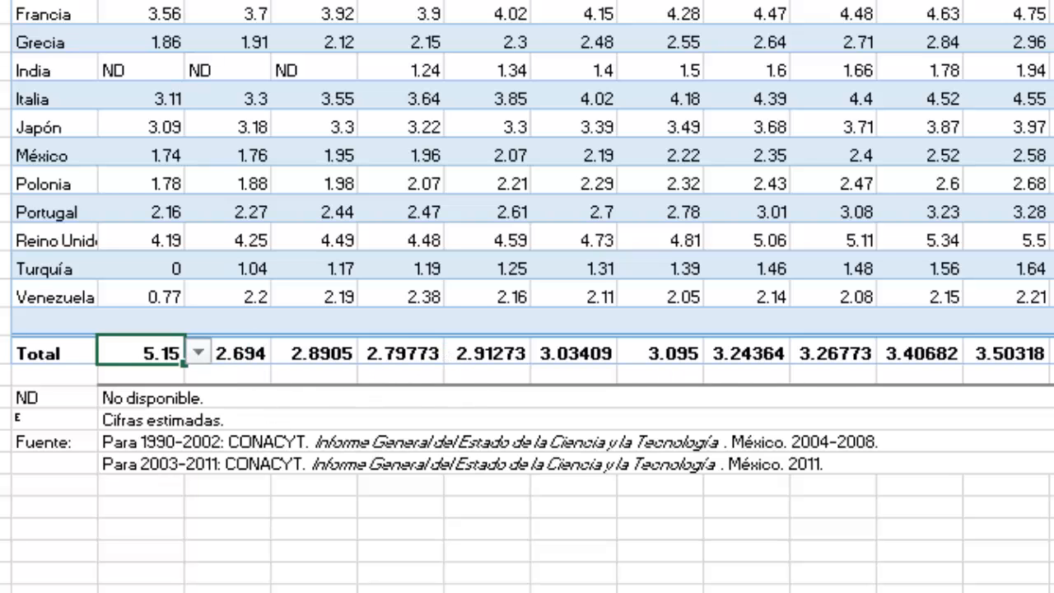
Turn the banded rows off and back on, and enable the special formatting for the table's first and last columns
scroll(527, 296, up, 3)
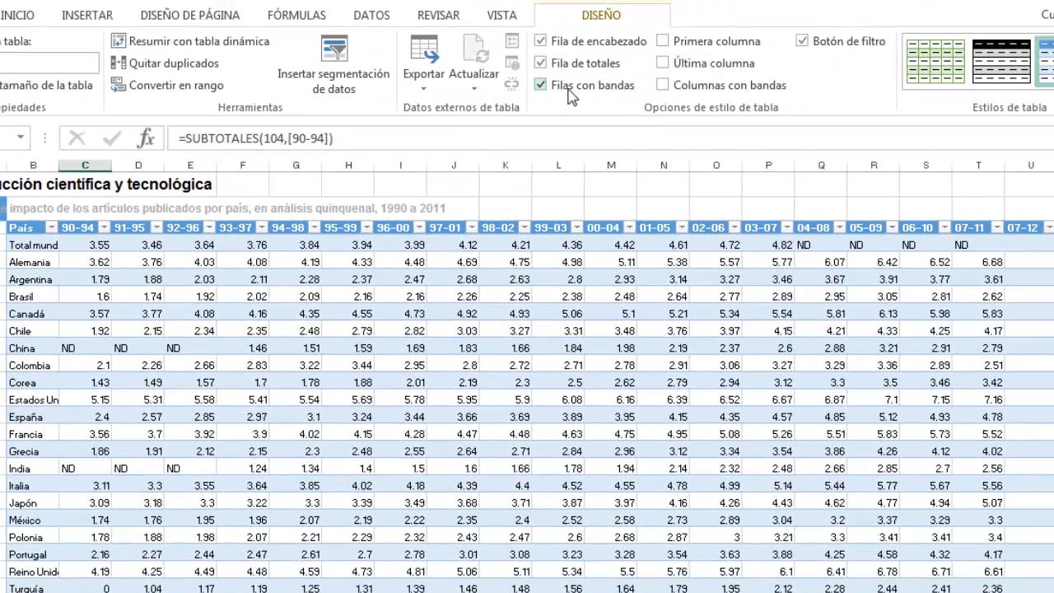
click(541, 84)
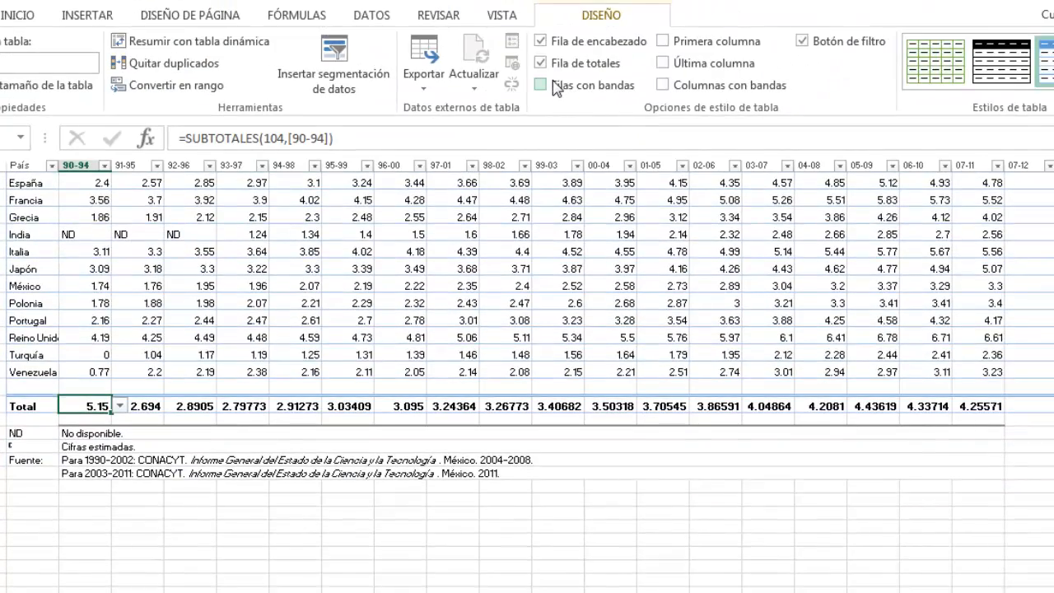
click(556, 88)
click(557, 87)
click(557, 87)
scroll(716, 298, up, 3)
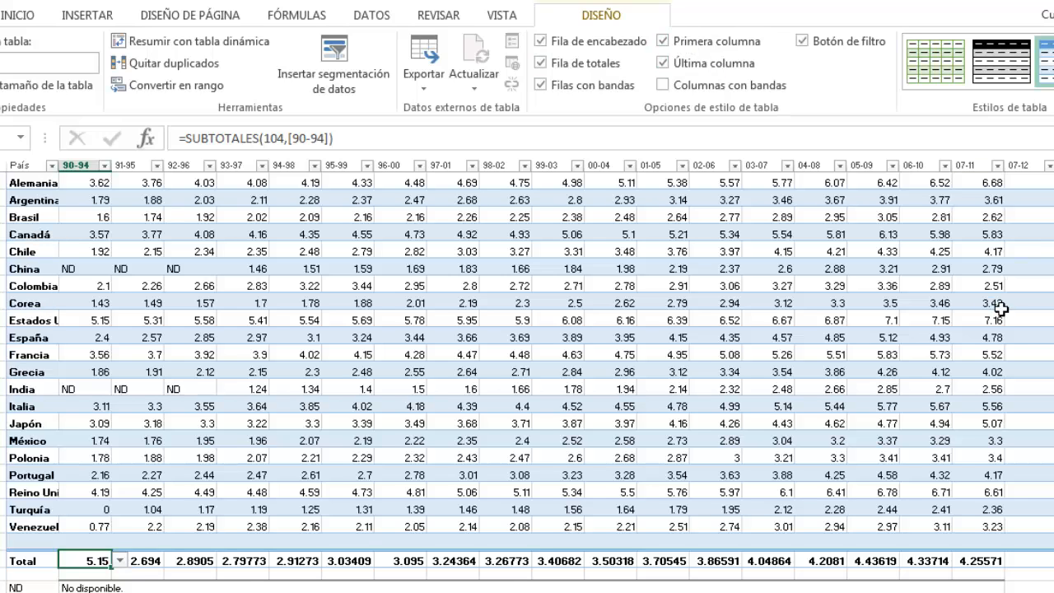
Enable banded columns for the table, and turn the header filter buttons off and back on
scroll(1002, 329, up, 2)
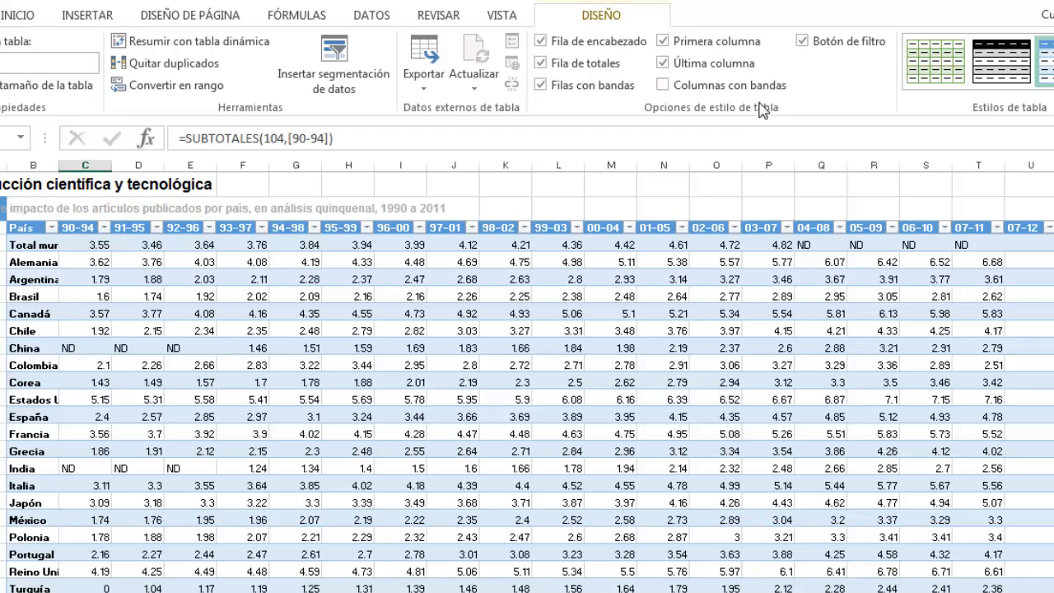
click(663, 82)
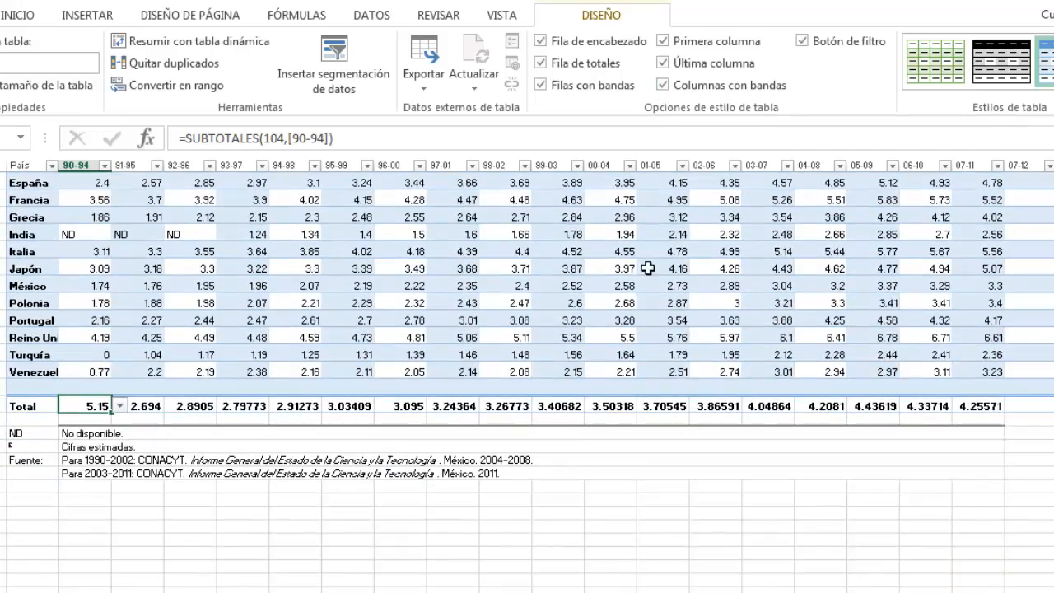
scroll(665, 302, up, 3)
scroll(665, 302, up, 2)
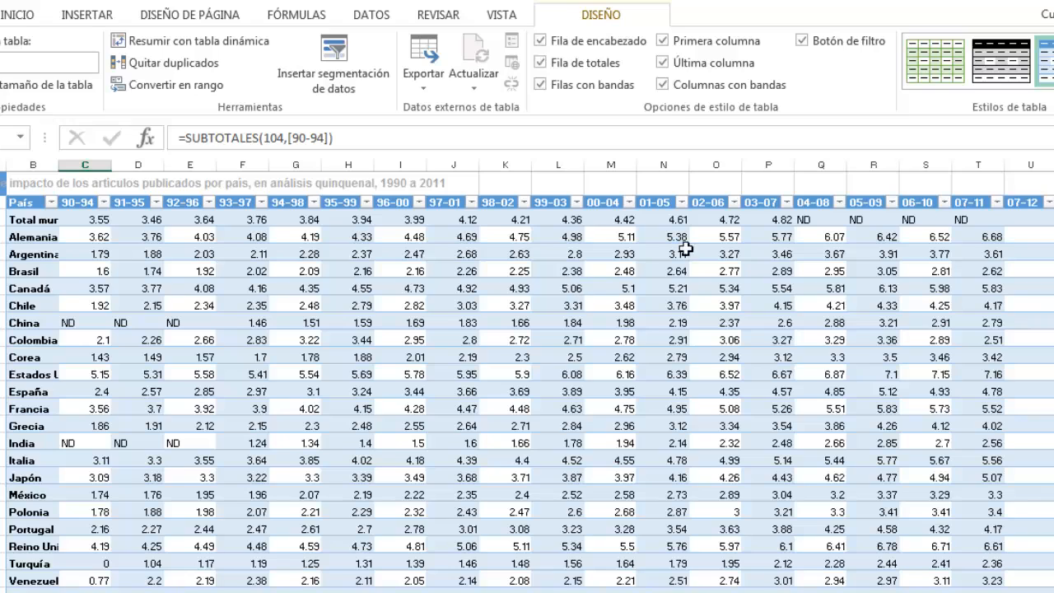
click(803, 41)
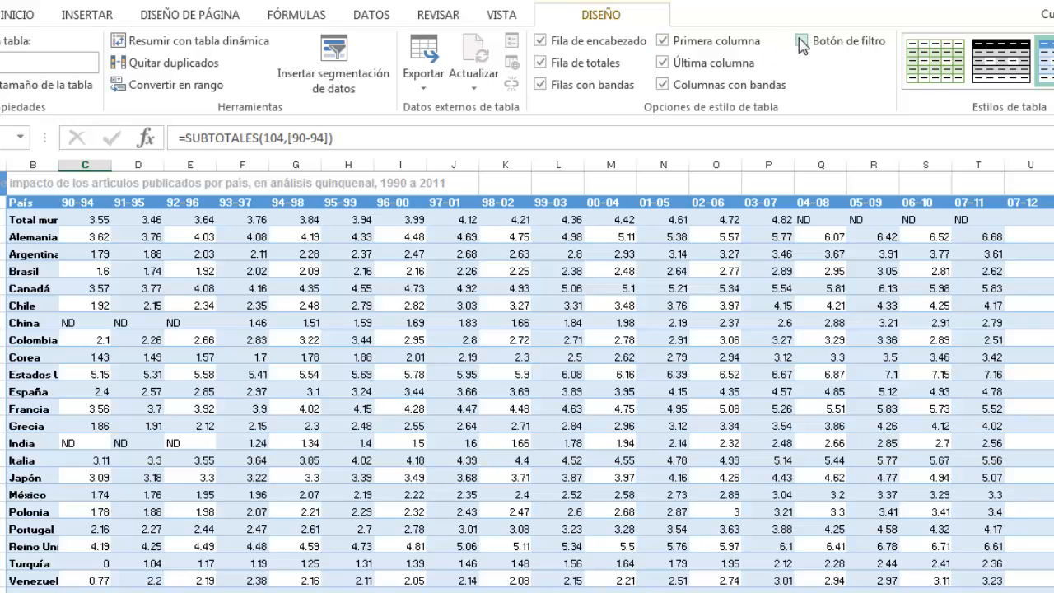
click(803, 42)
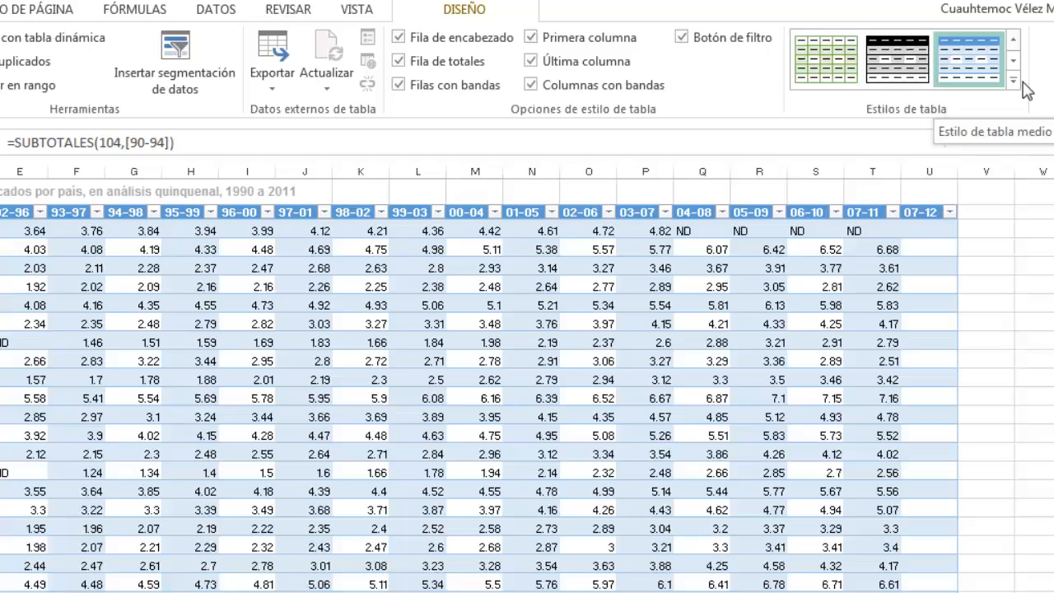
Convert the scientific production table into a normal range
click(882, 85)
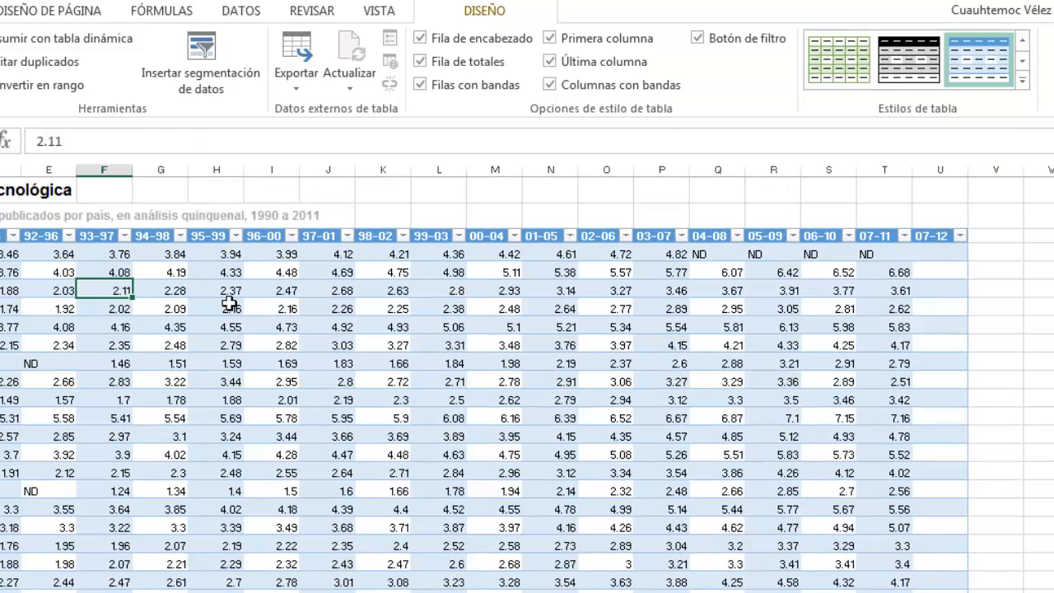
click(230, 305)
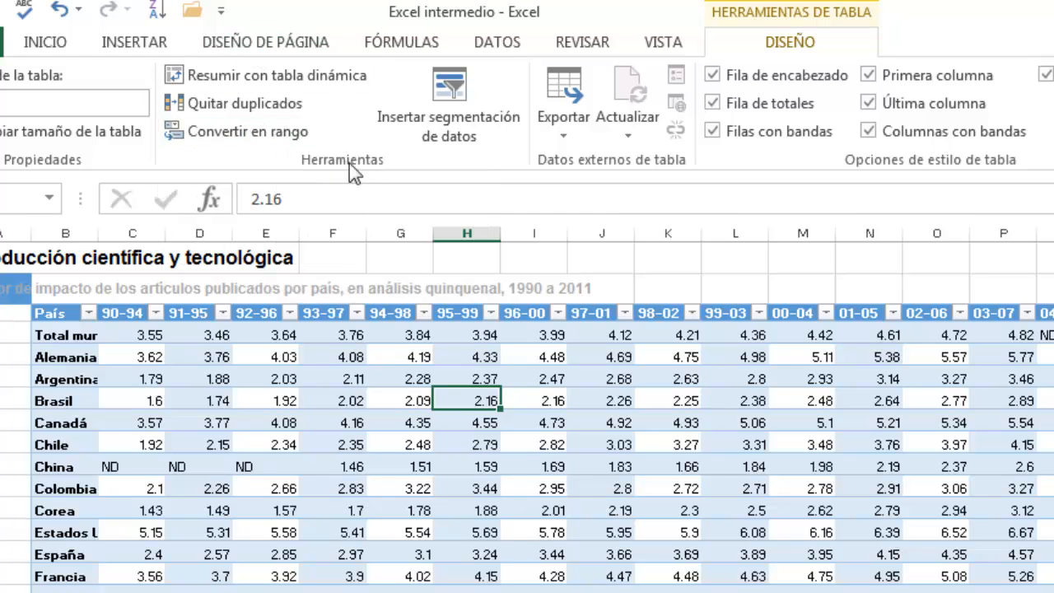
click(244, 136)
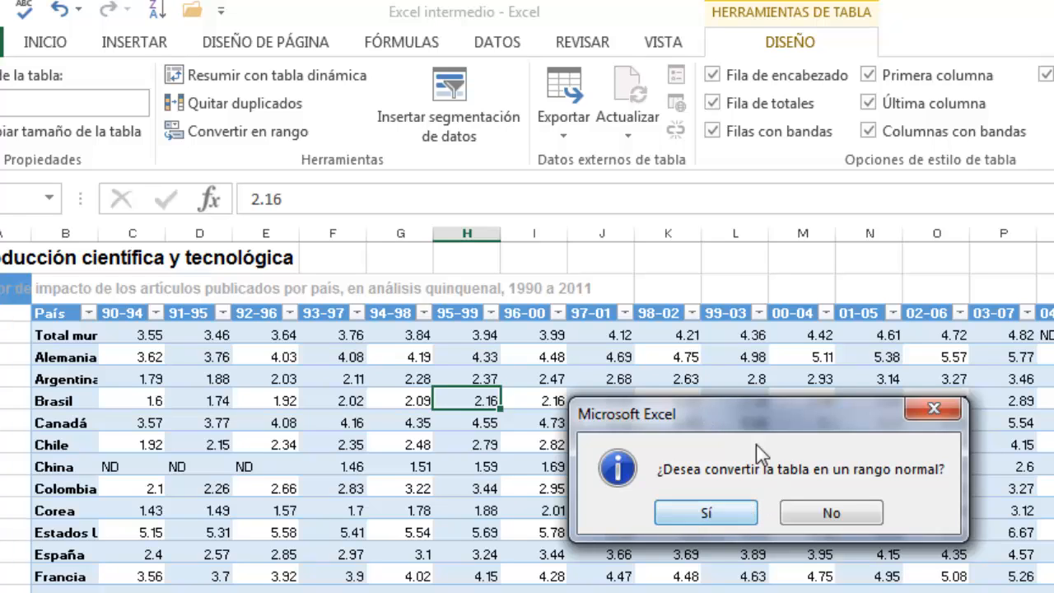
click(719, 516)
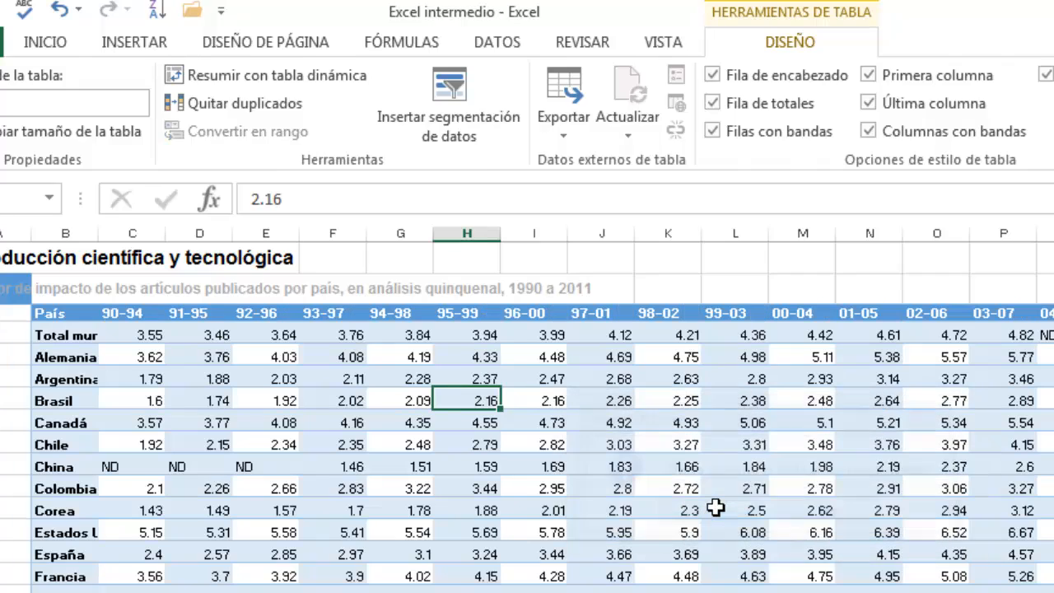
Examine the converted range's header row and data cells, and the subtotal formulas under 07-11 and 06-10
click(94, 320)
click(265, 398)
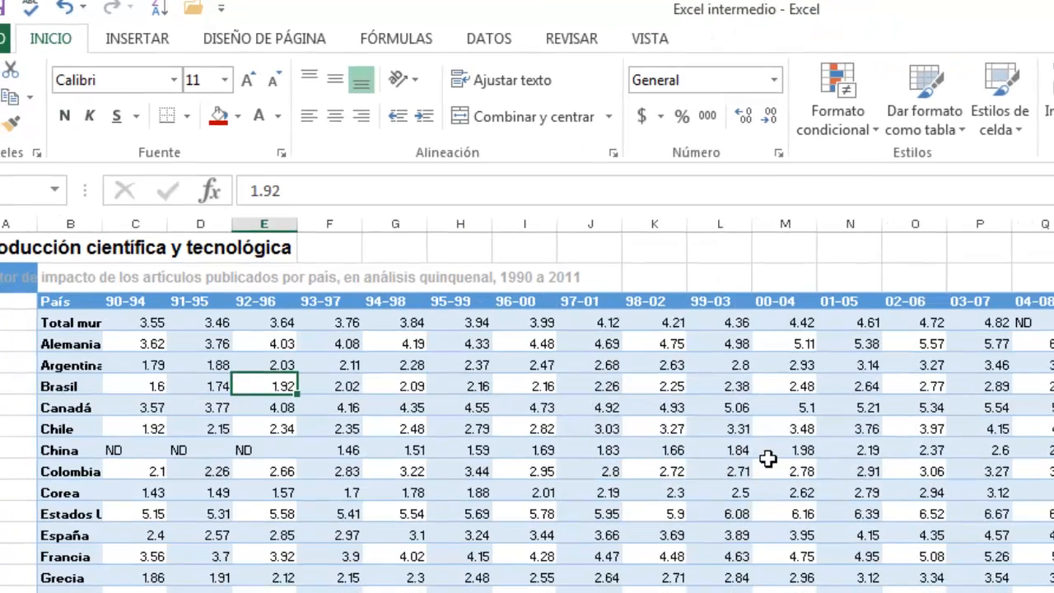
click(792, 487)
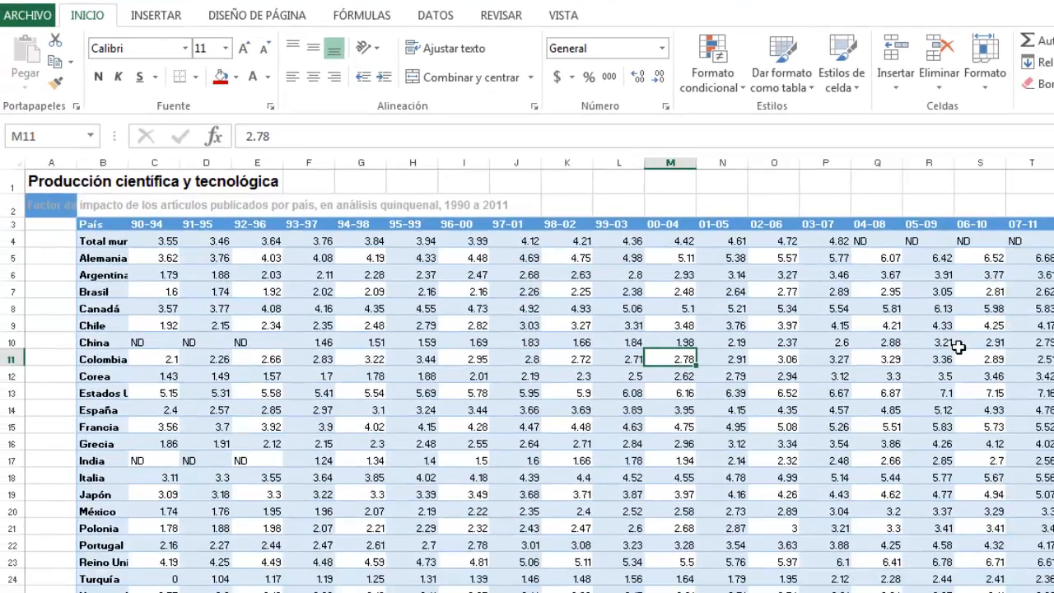
scroll(958, 347, down, 2)
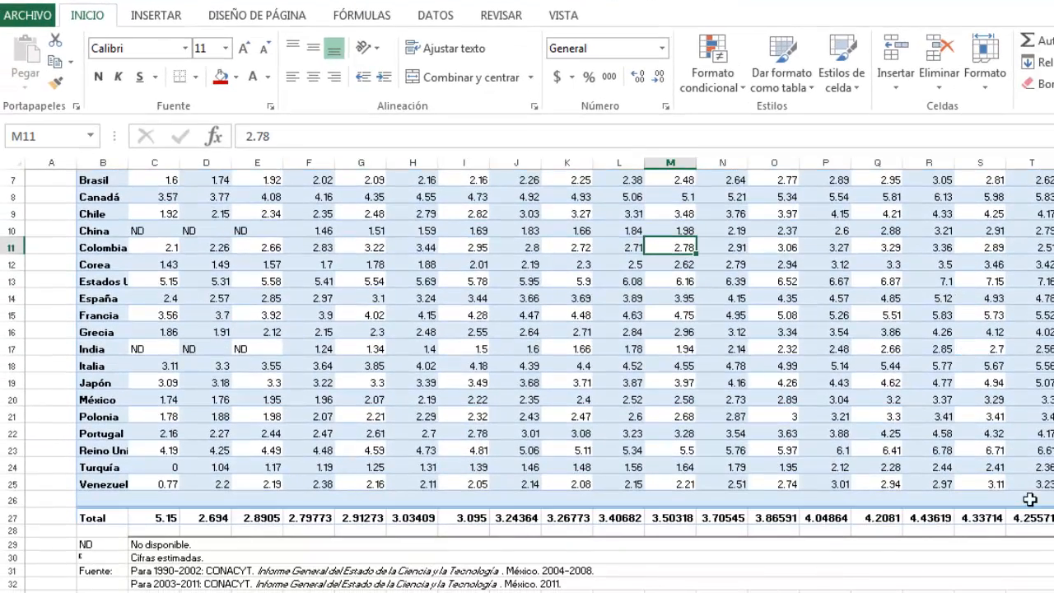
click(1028, 517)
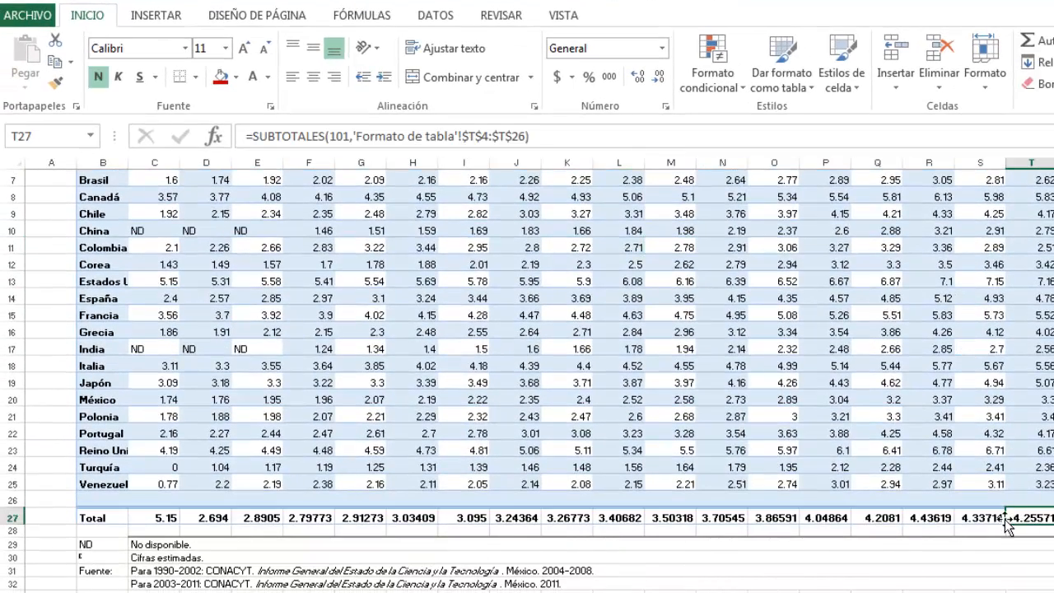
click(985, 518)
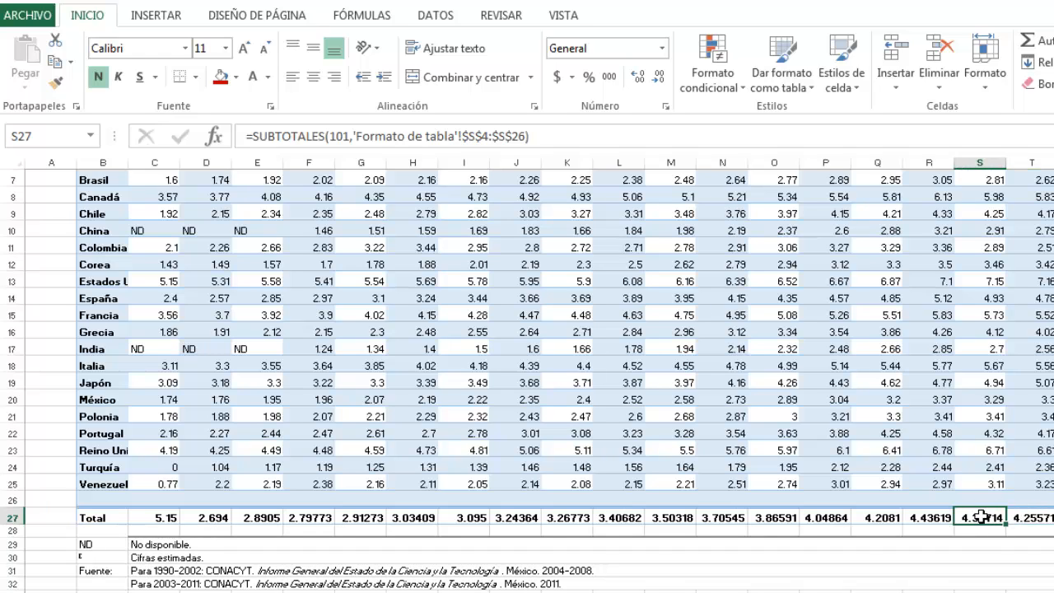
scroll(664, 363, up, 2)
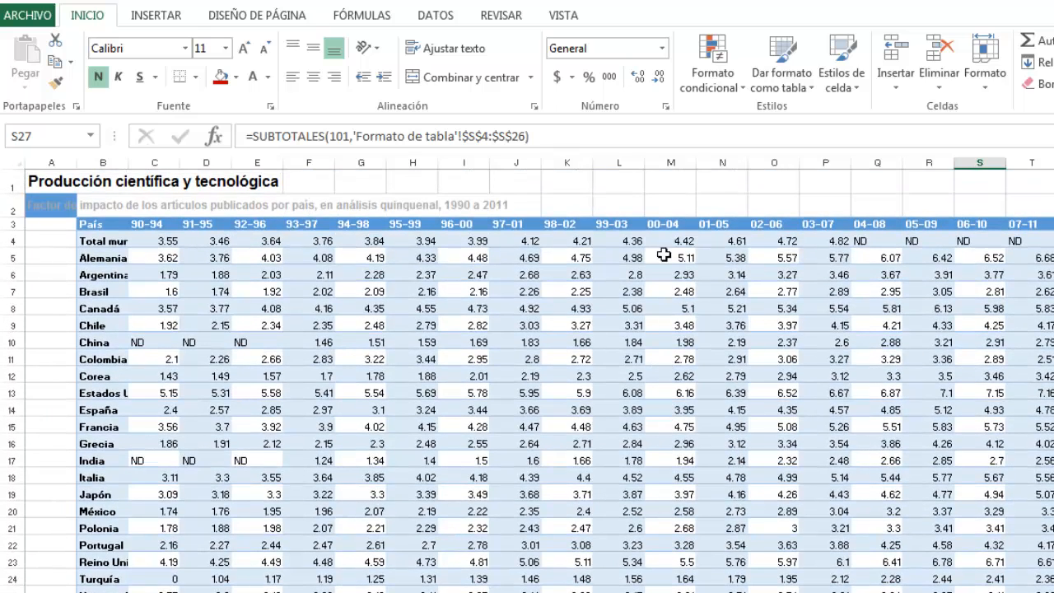
click(858, 255)
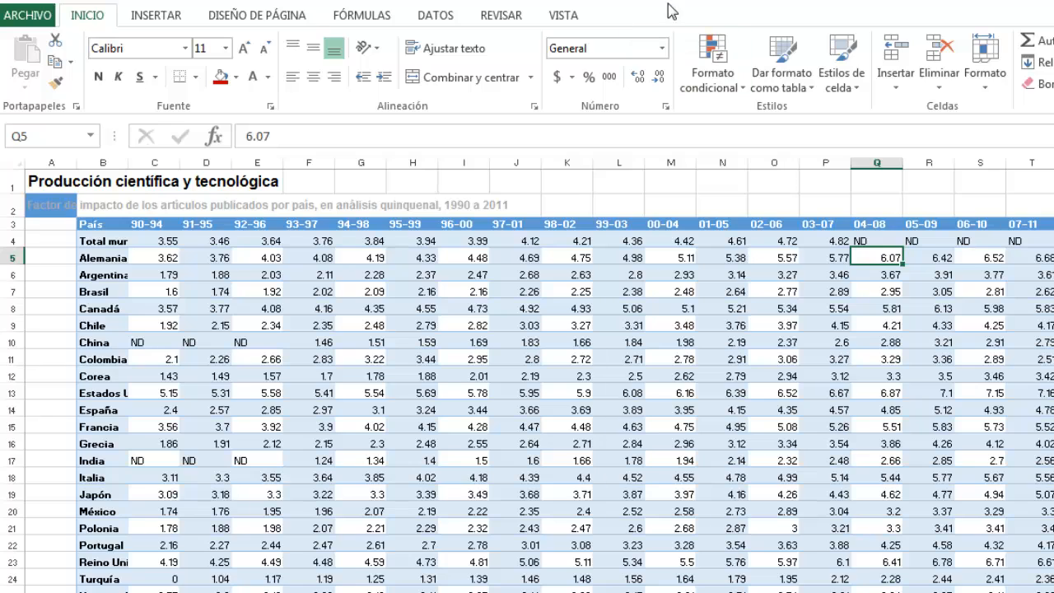
click(824, 224)
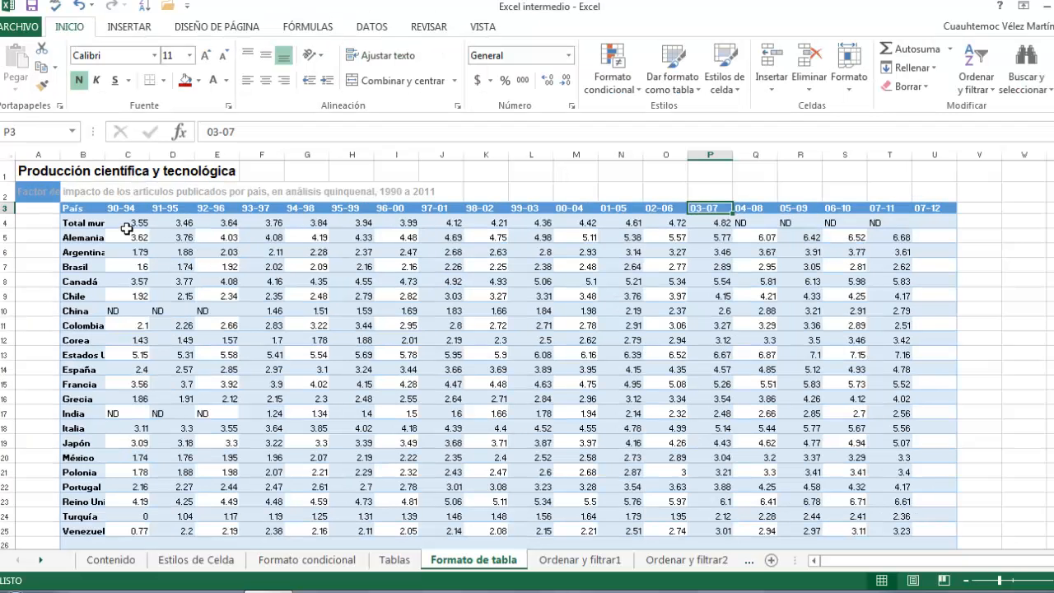
Clear only the formats from the whole data range, from the País header through the Total row and the 07-12 column
drag(71, 208, 929, 490)
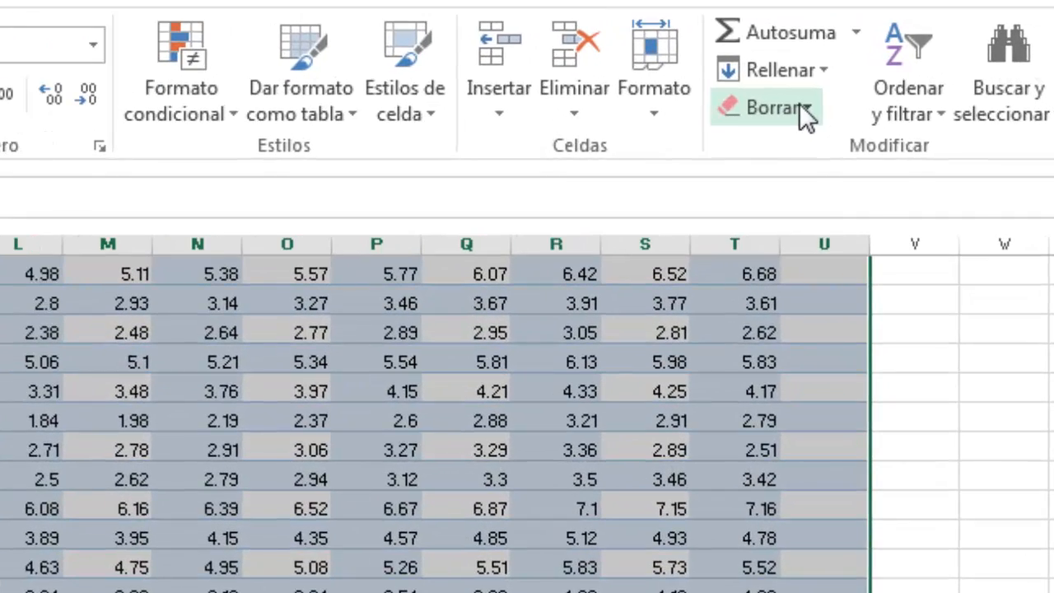
click(880, 92)
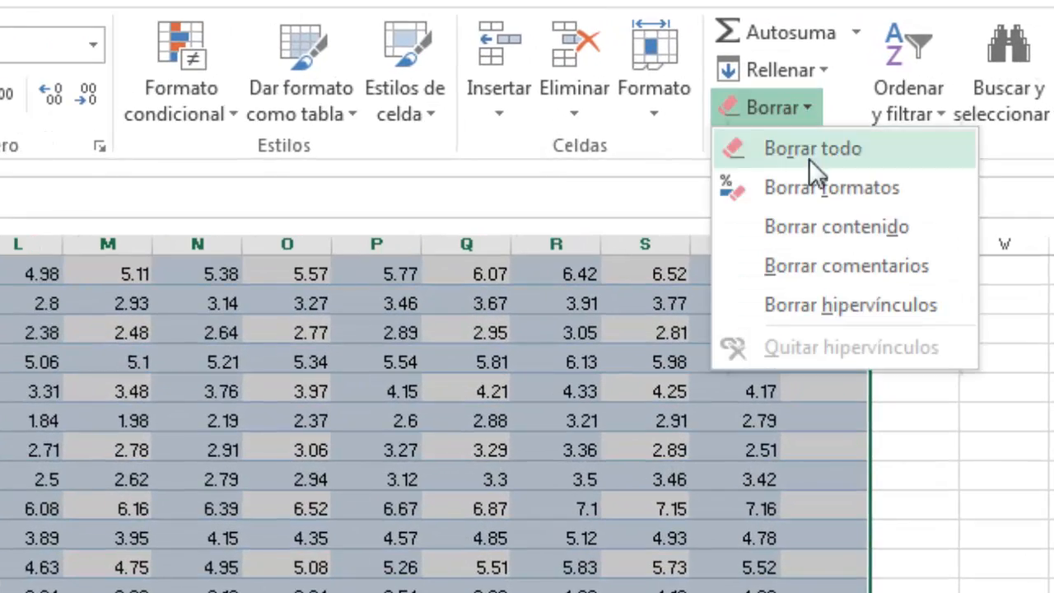
click(815, 187)
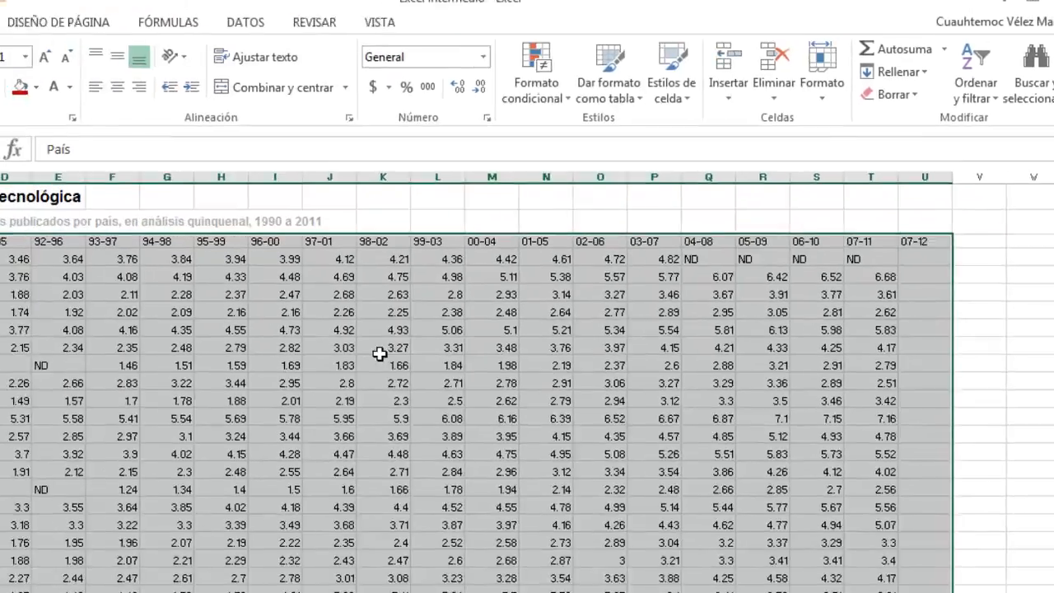
click(95, 429)
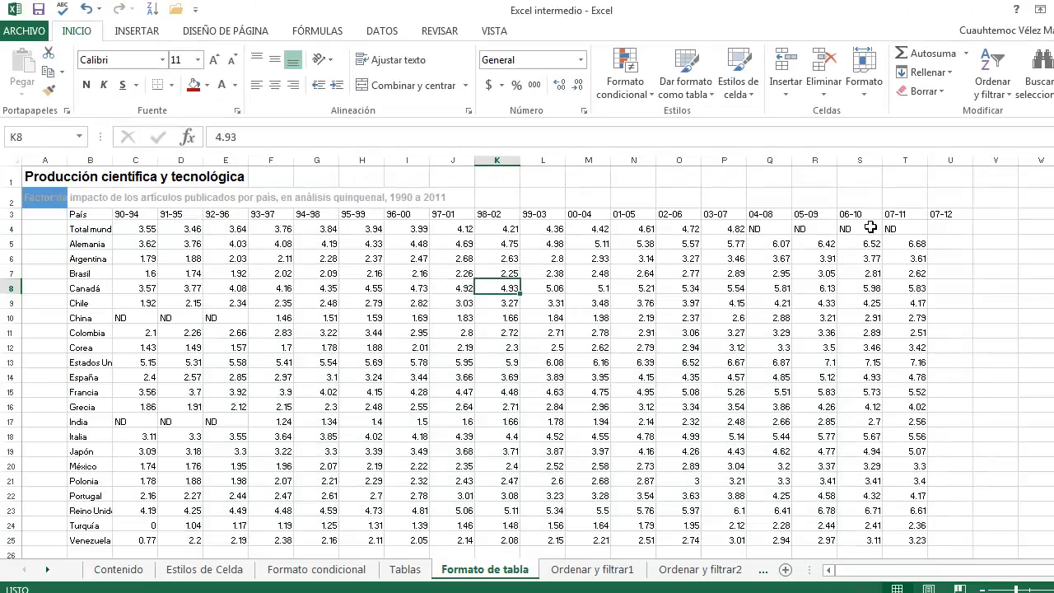
Delete row 27 containing the totals
scroll(545, 285, down, 3)
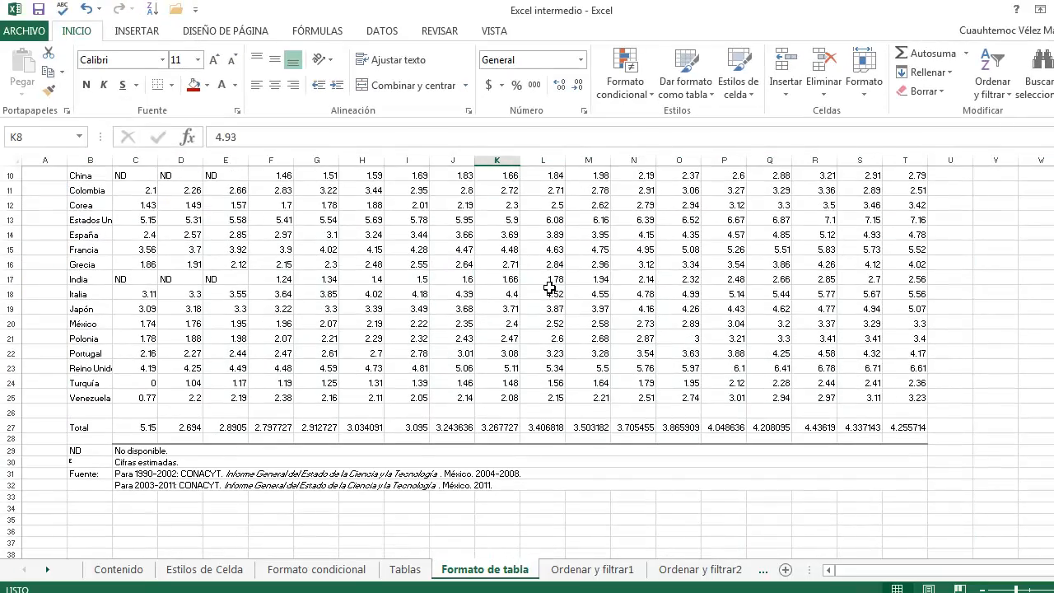
click(11, 428)
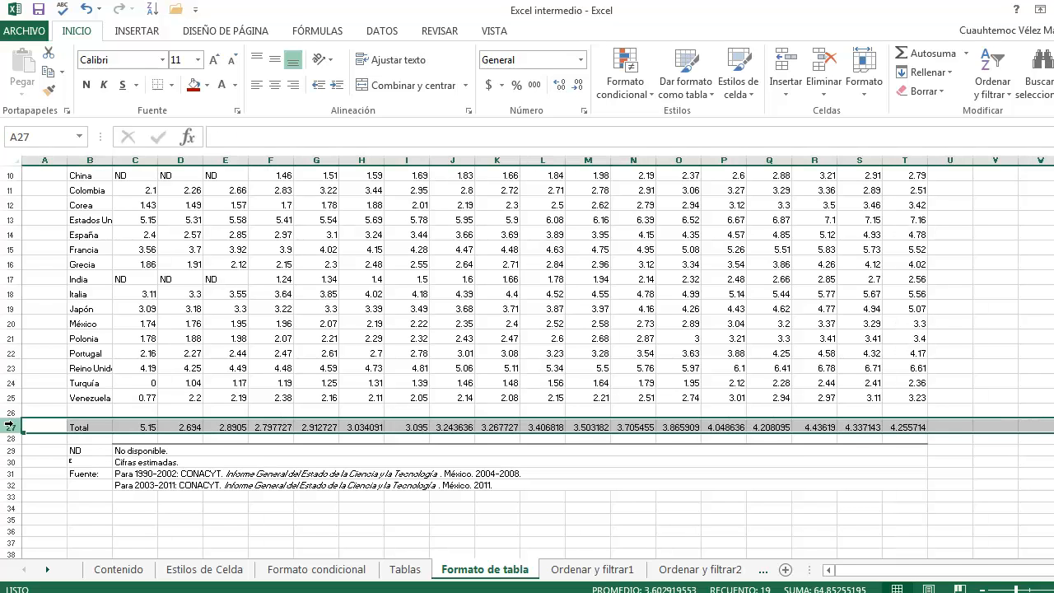
right_click(13, 429)
click(69, 315)
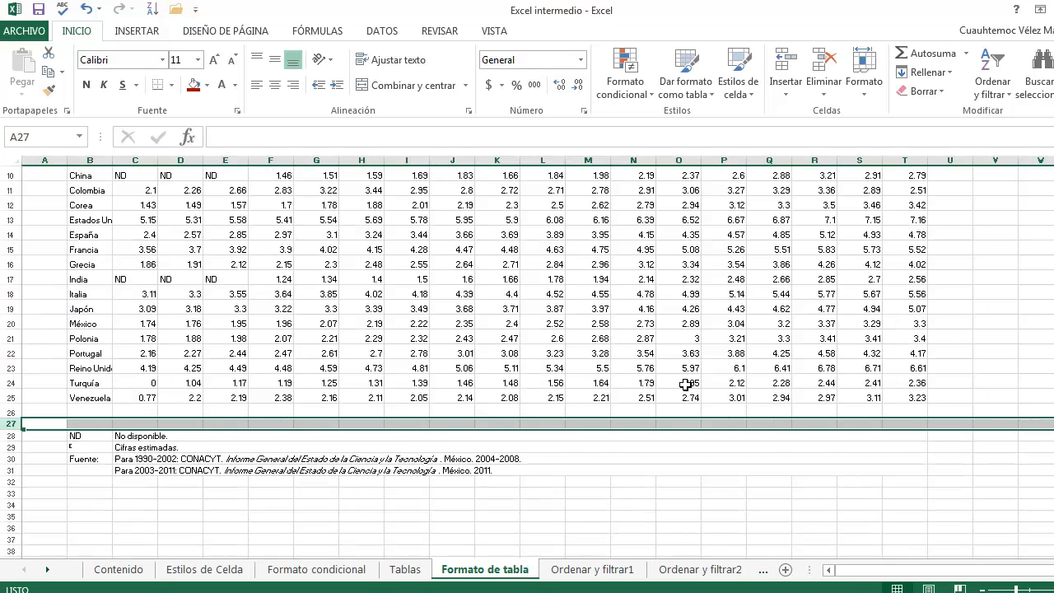
Delete the empty 07-12 column from the sheet
scroll(902, 335, up, 3)
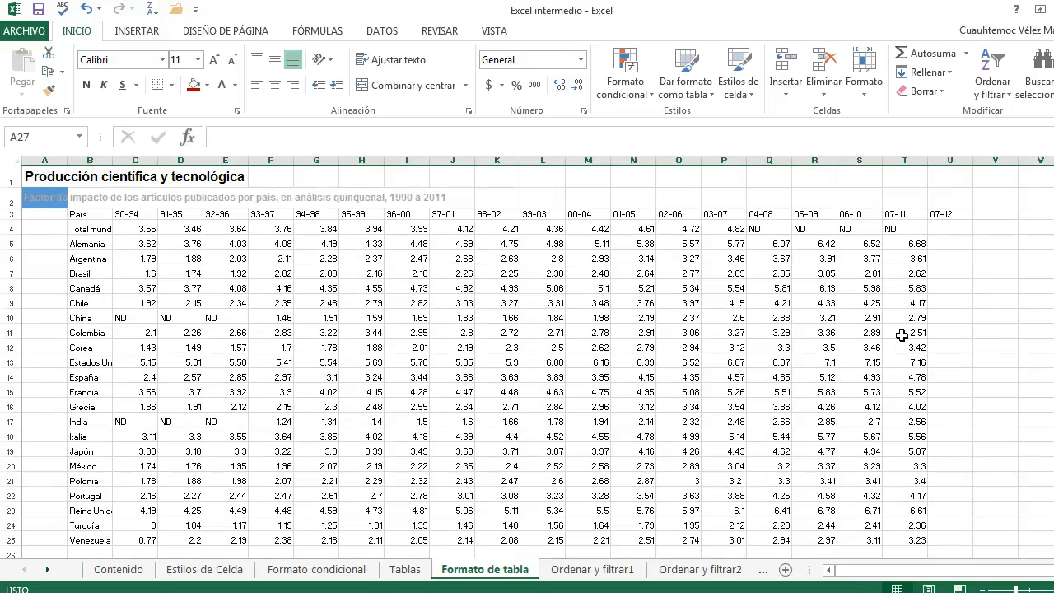
click(942, 166)
right_click(953, 212)
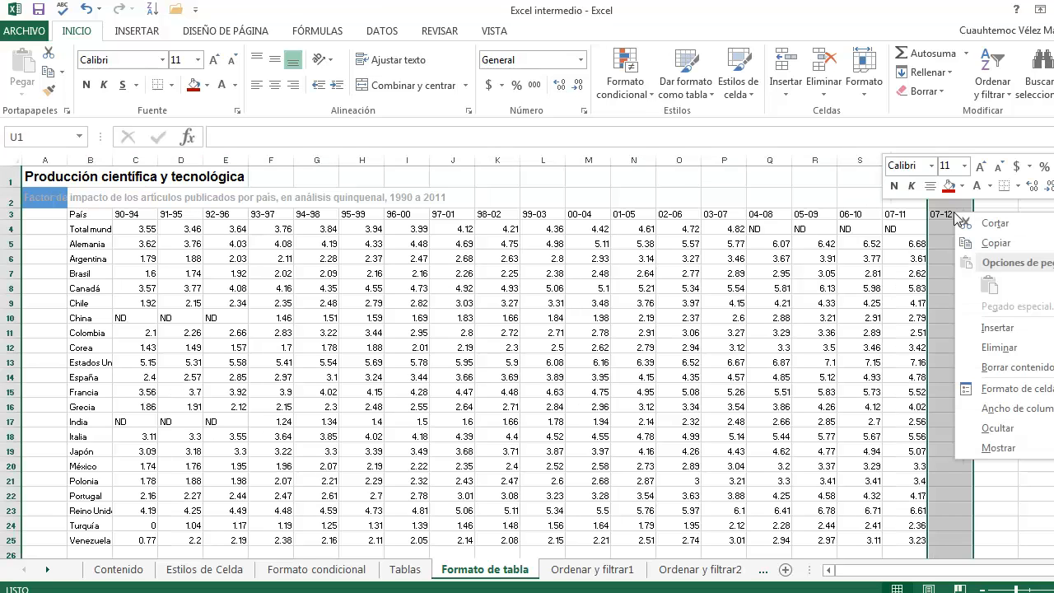
click(985, 346)
click(494, 270)
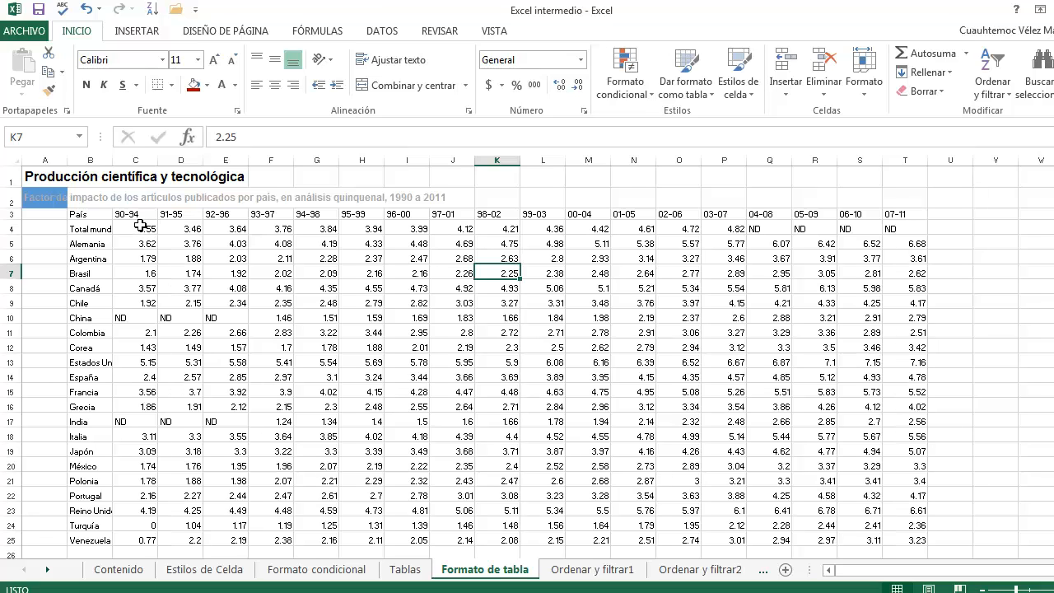
Select the data from the País header to the last 07-11 value and start a new table style named TablaII
drag(94, 218, 894, 501)
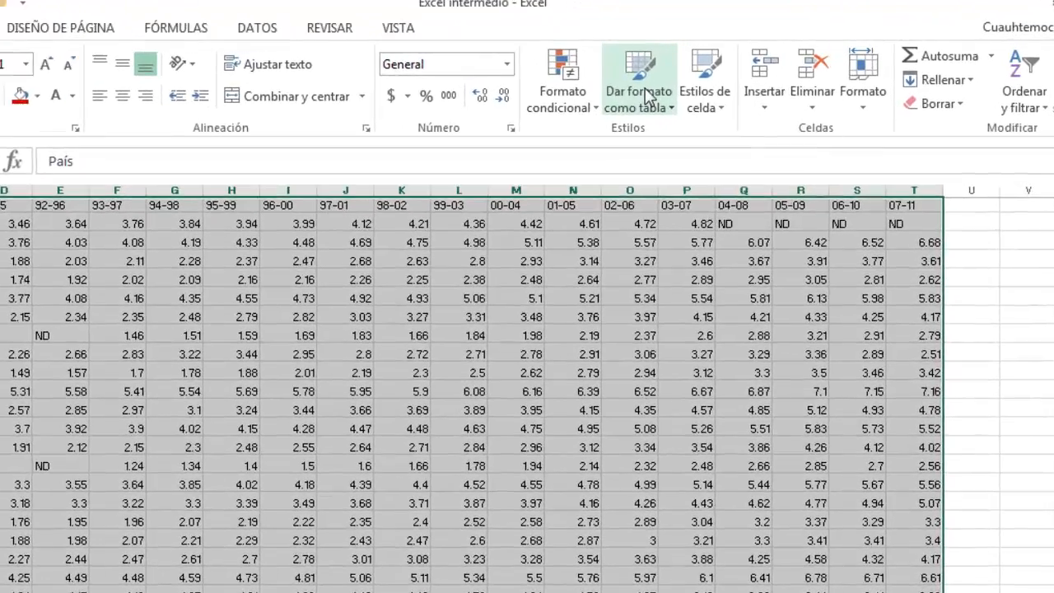
click(694, 78)
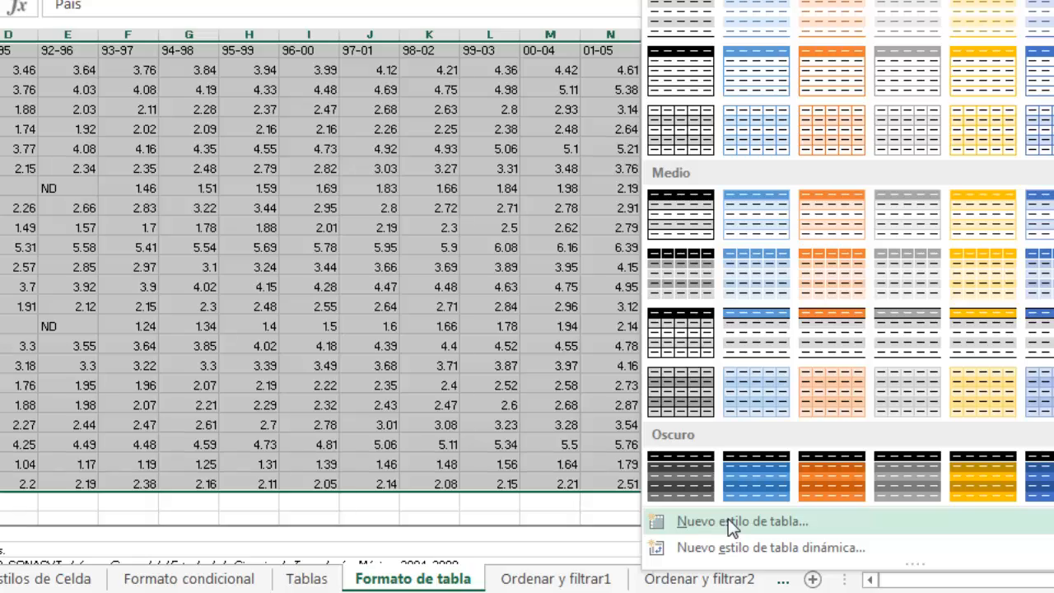
click(728, 519)
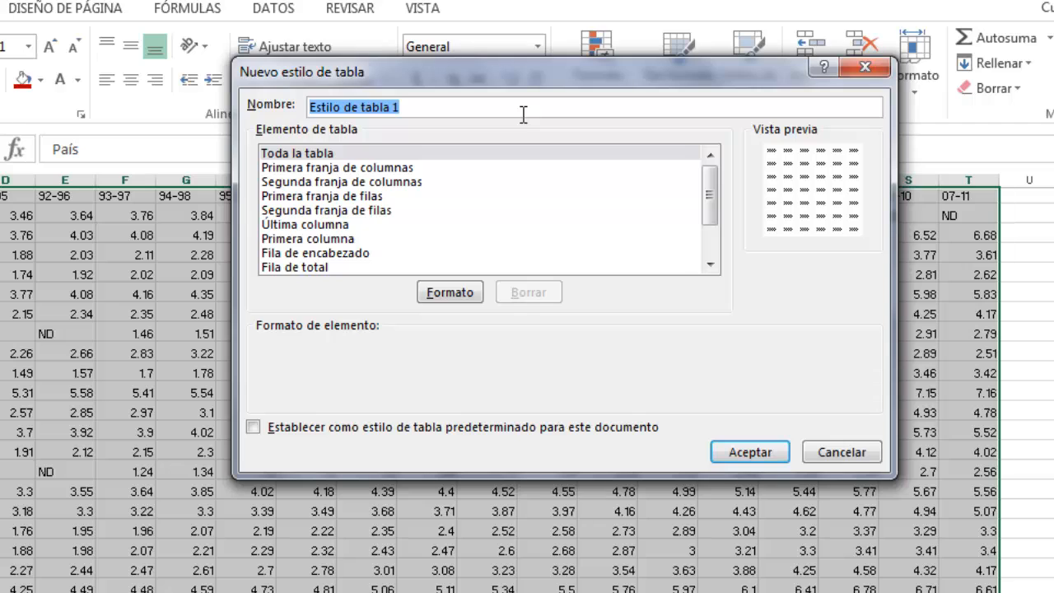
text(TablaI)
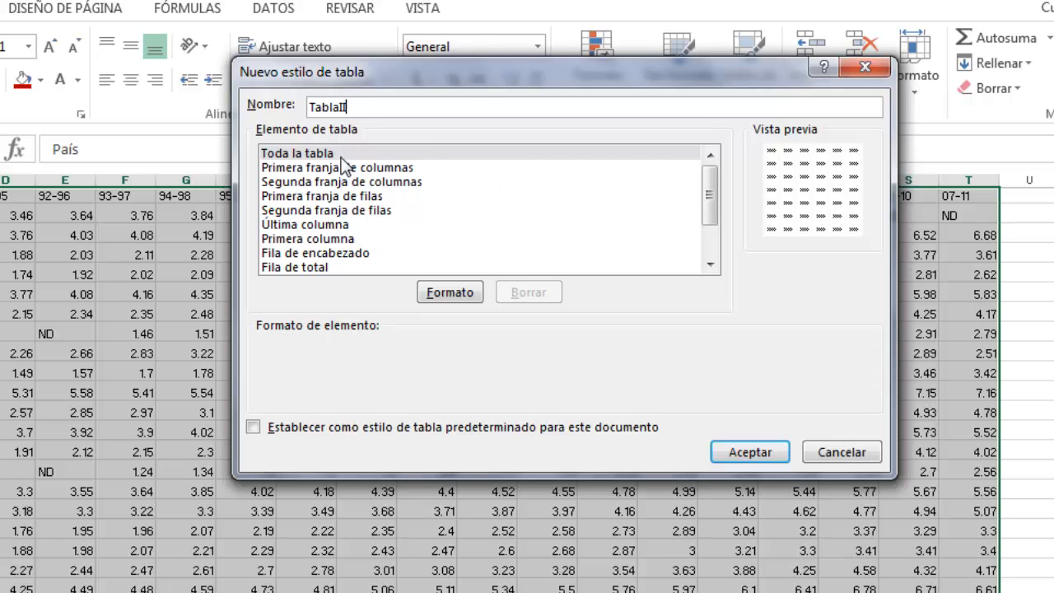
Format the whole-table element of the new style with an italic (Cursiva) red font
click(313, 152)
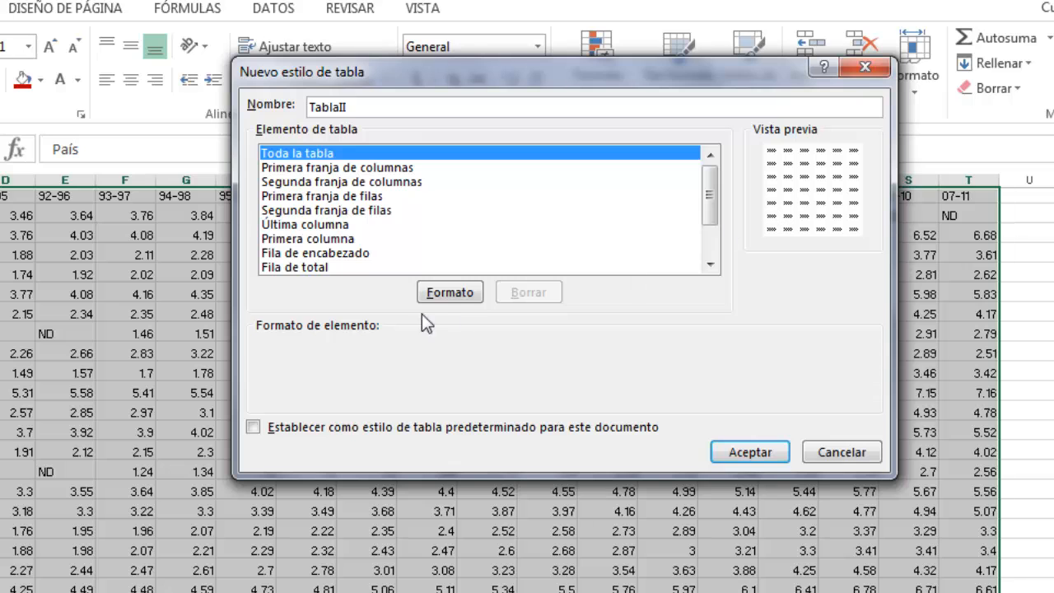
click(444, 292)
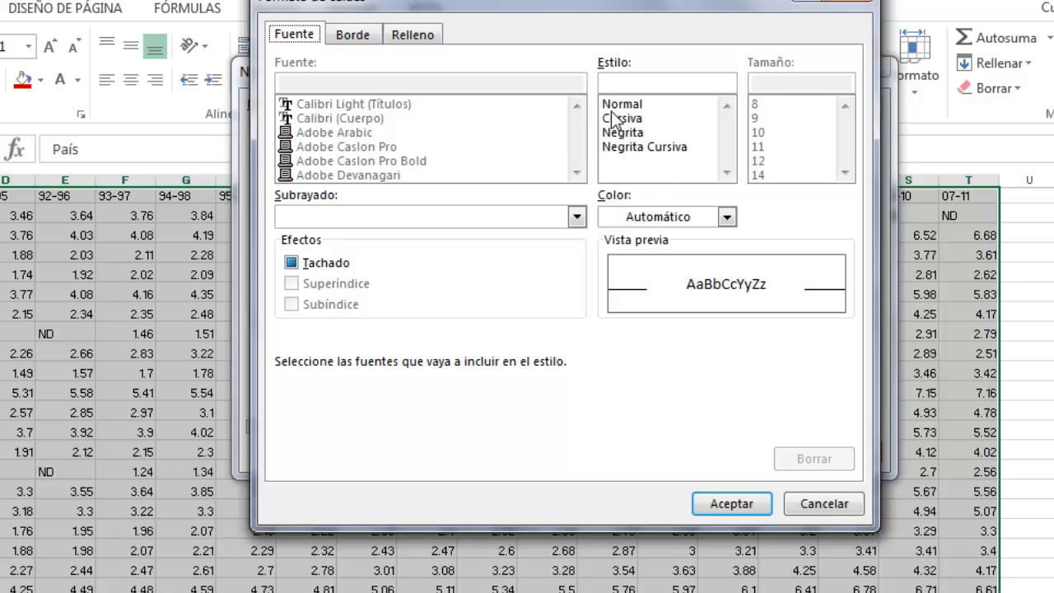
click(639, 121)
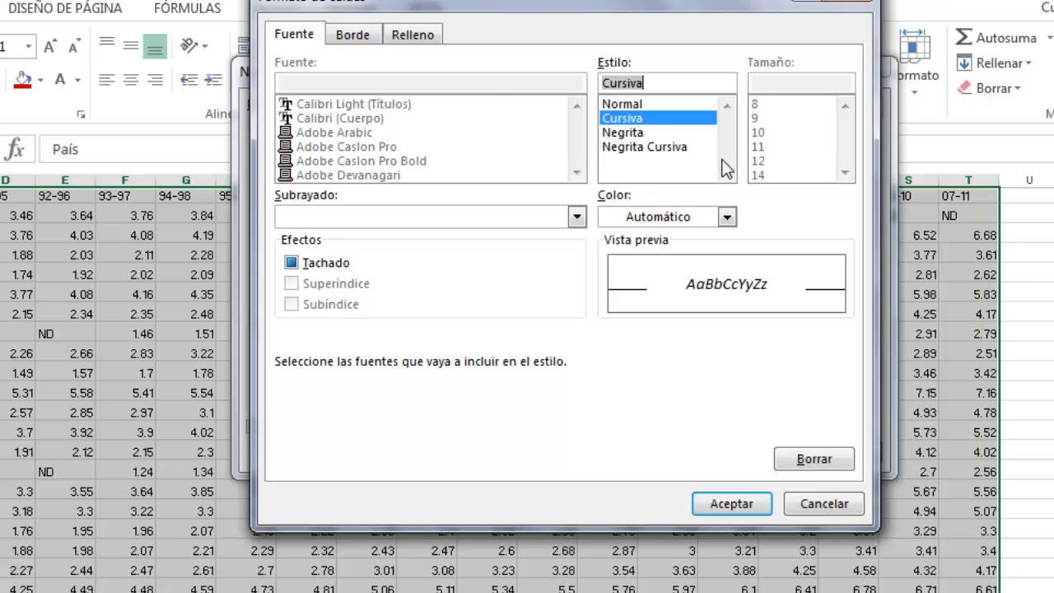
click(677, 216)
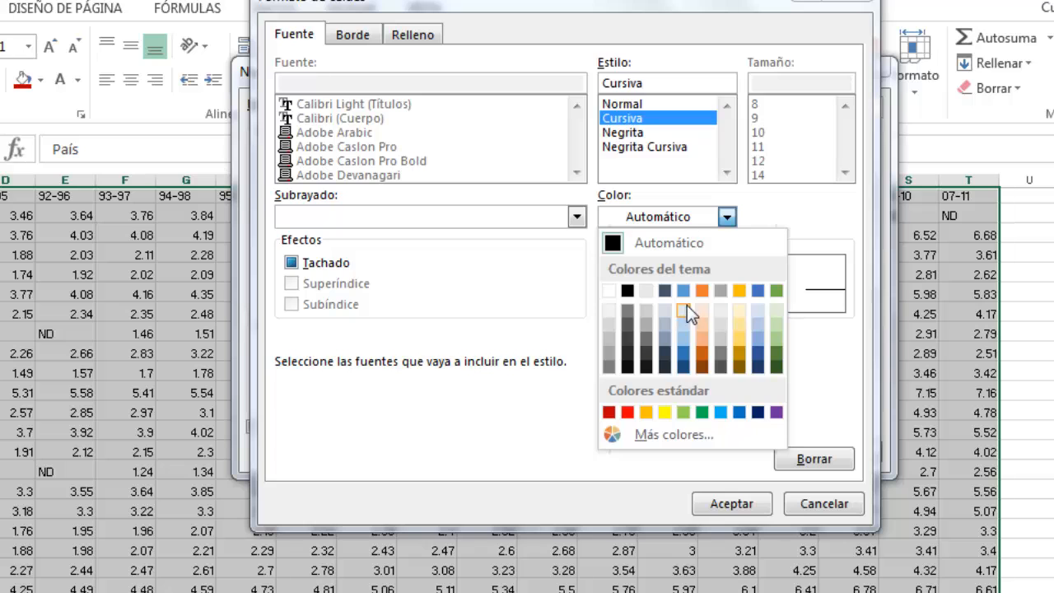
click(627, 411)
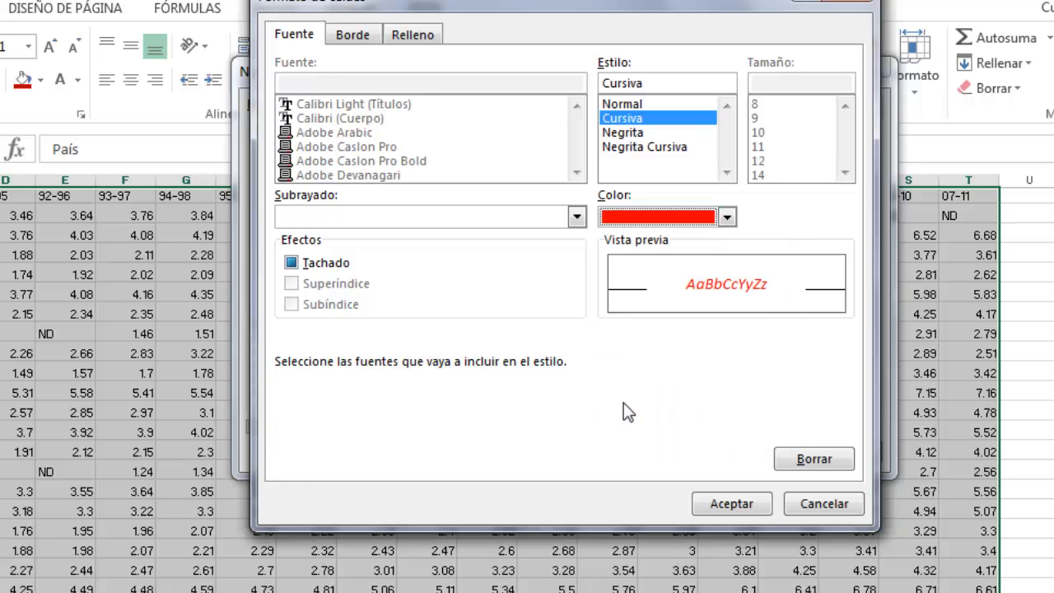
Give the whole-table element double-line borders on all four outer edges and on both inner dividers
click(354, 35)
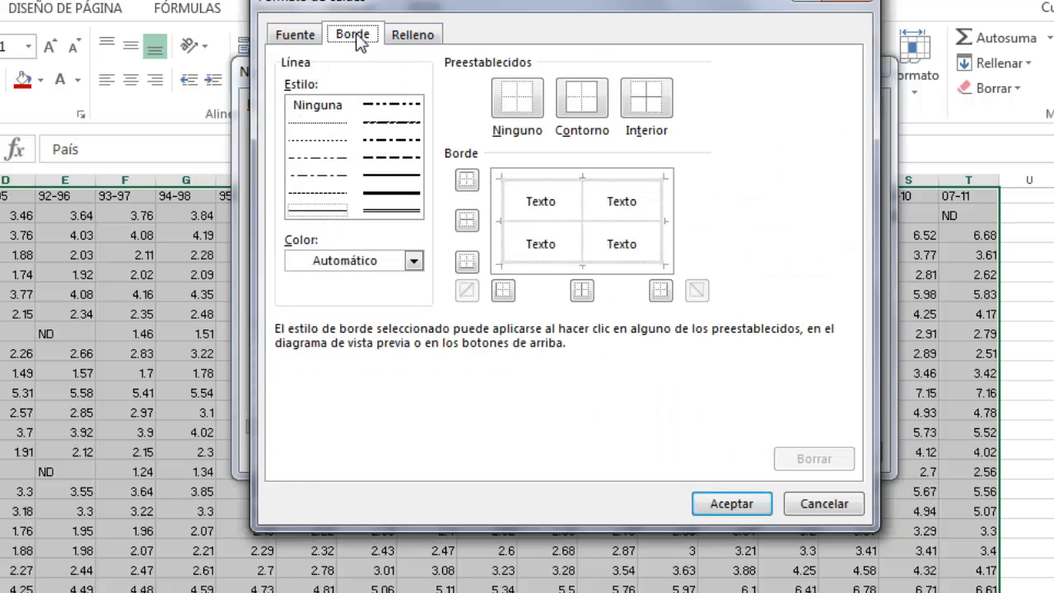
click(569, 179)
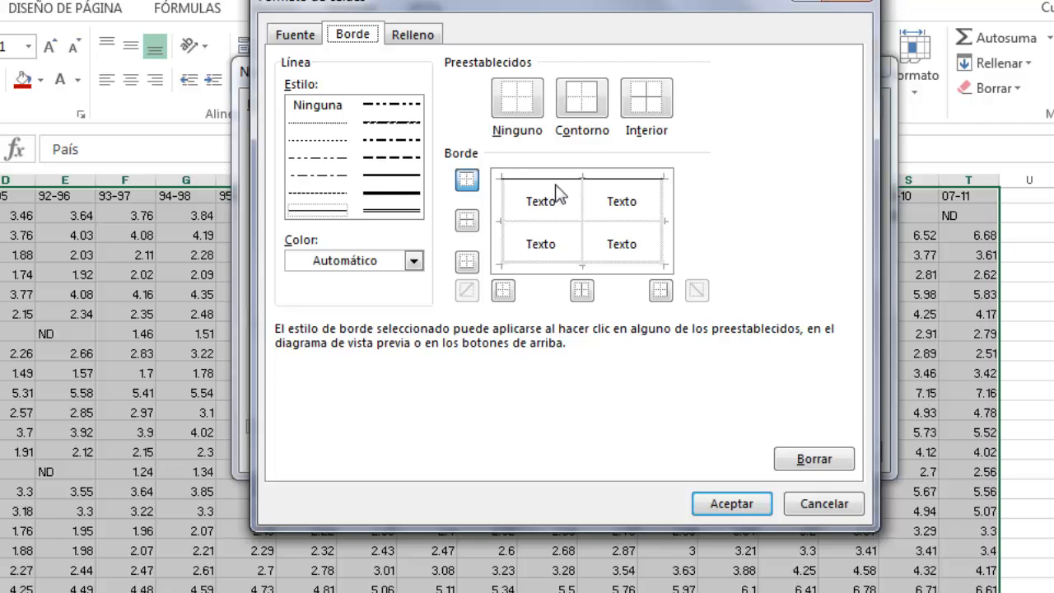
click(388, 212)
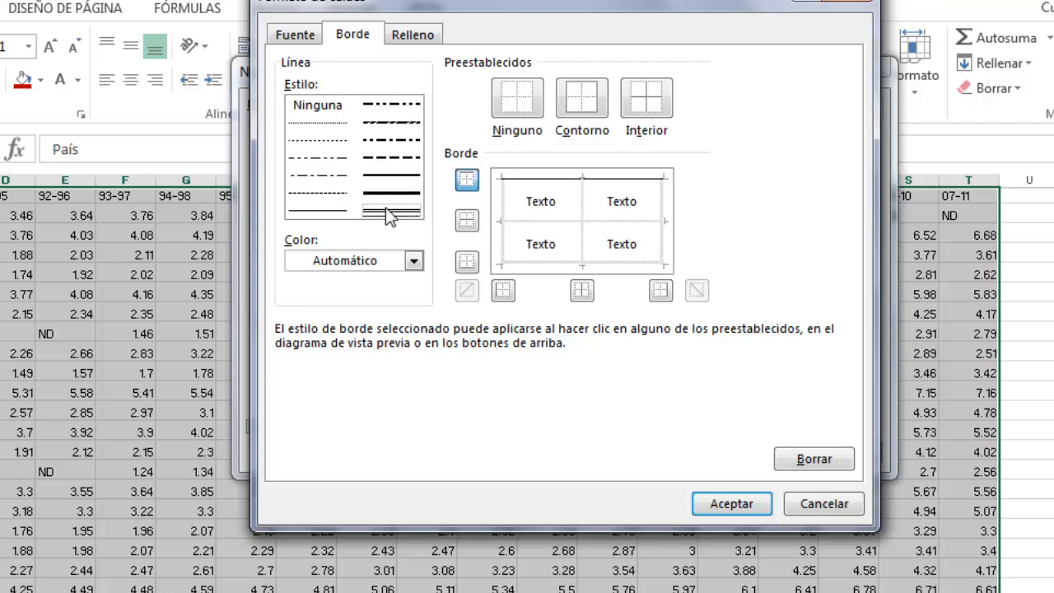
click(577, 178)
click(502, 212)
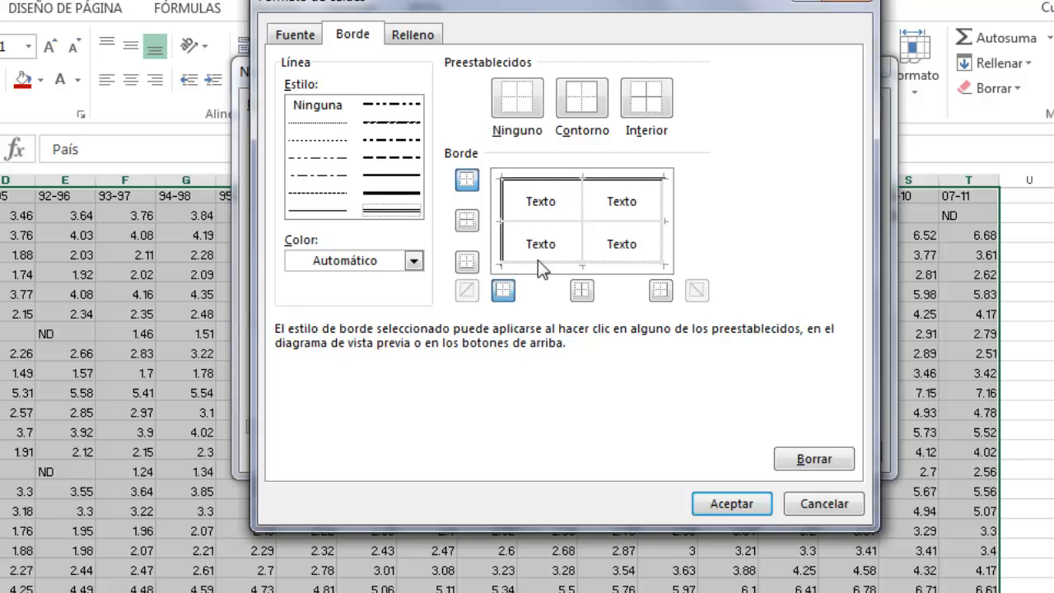
click(583, 234)
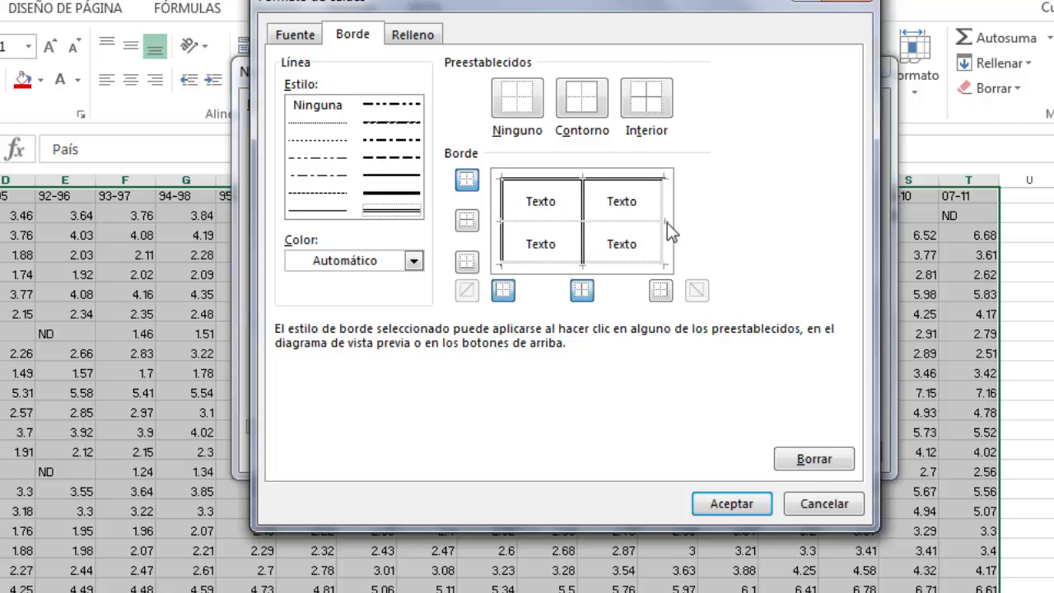
click(666, 223)
click(598, 223)
click(599, 262)
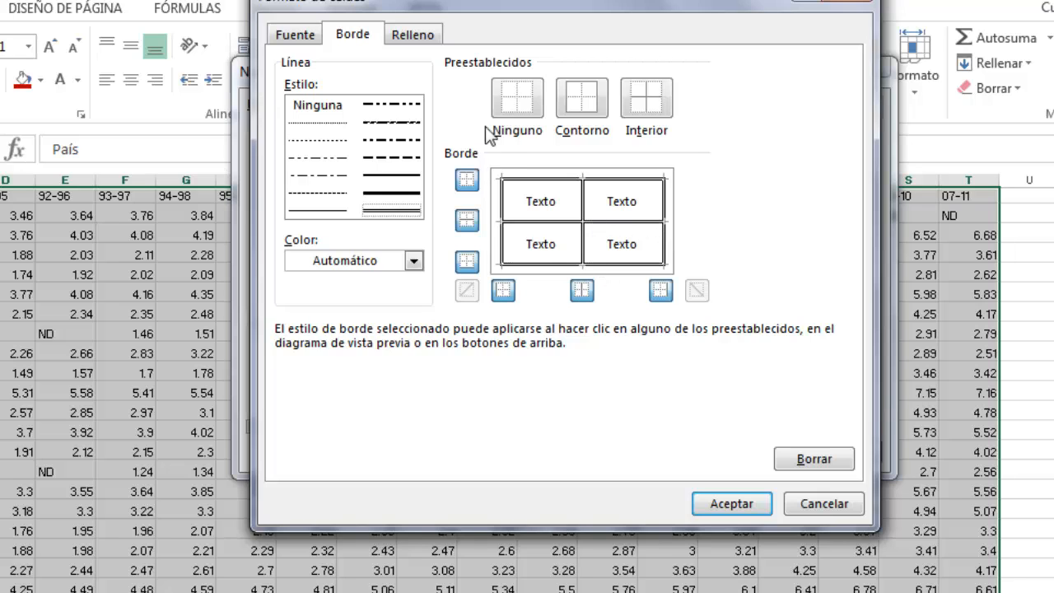
Fill the whole-table element with the standard orange color and accept its format
click(425, 33)
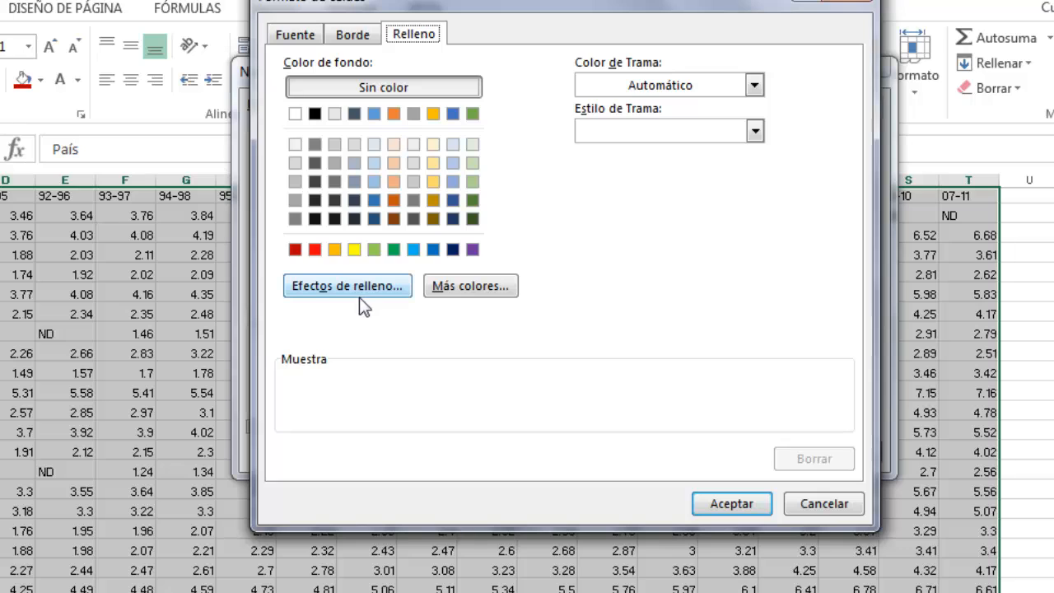
click(333, 249)
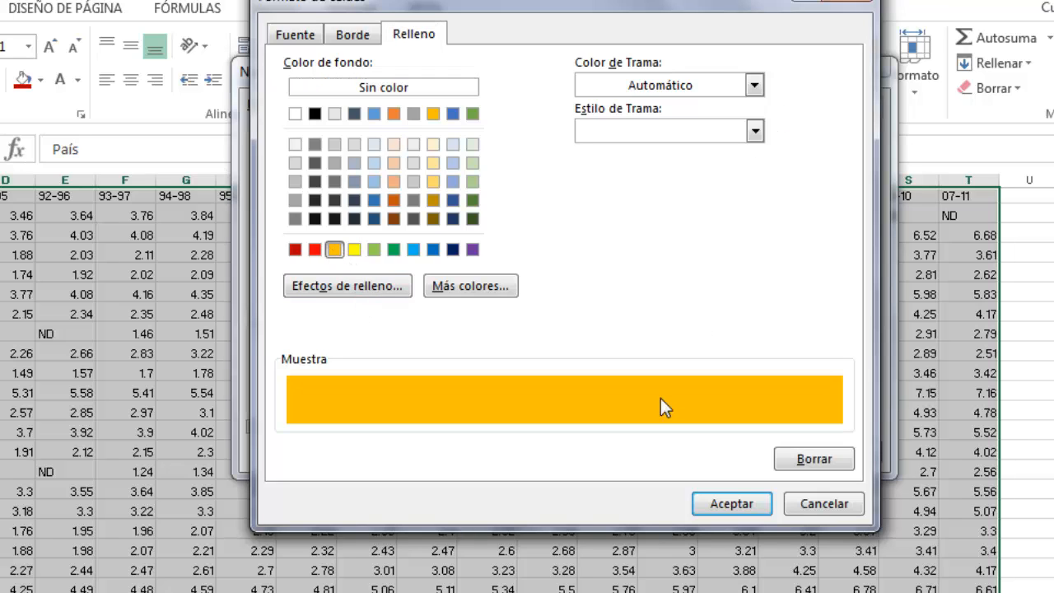
click(724, 502)
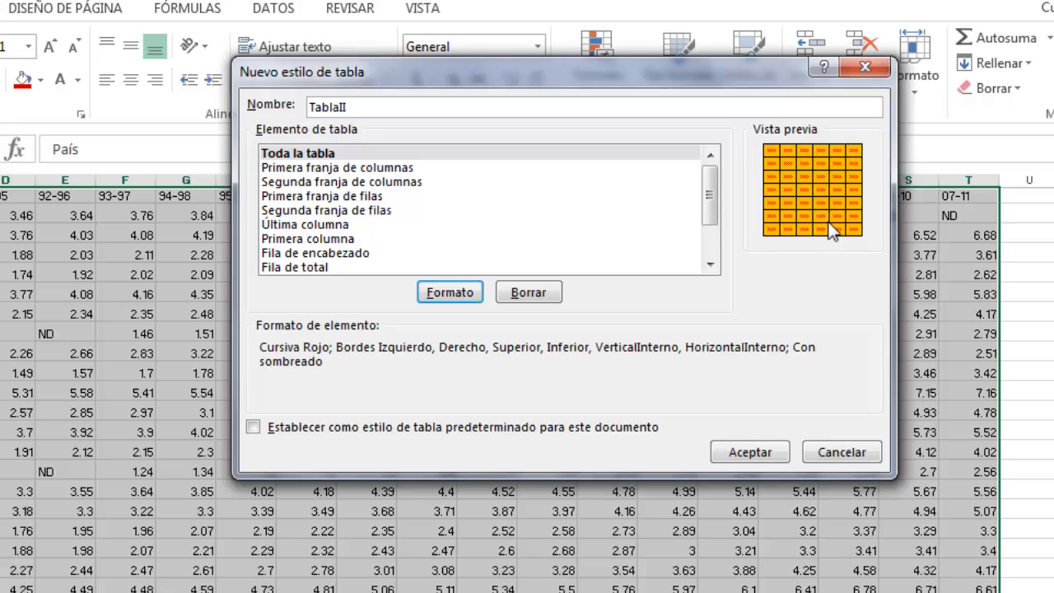
Format the Última columna element of the style with the darkest blue-gray fill
click(338, 169)
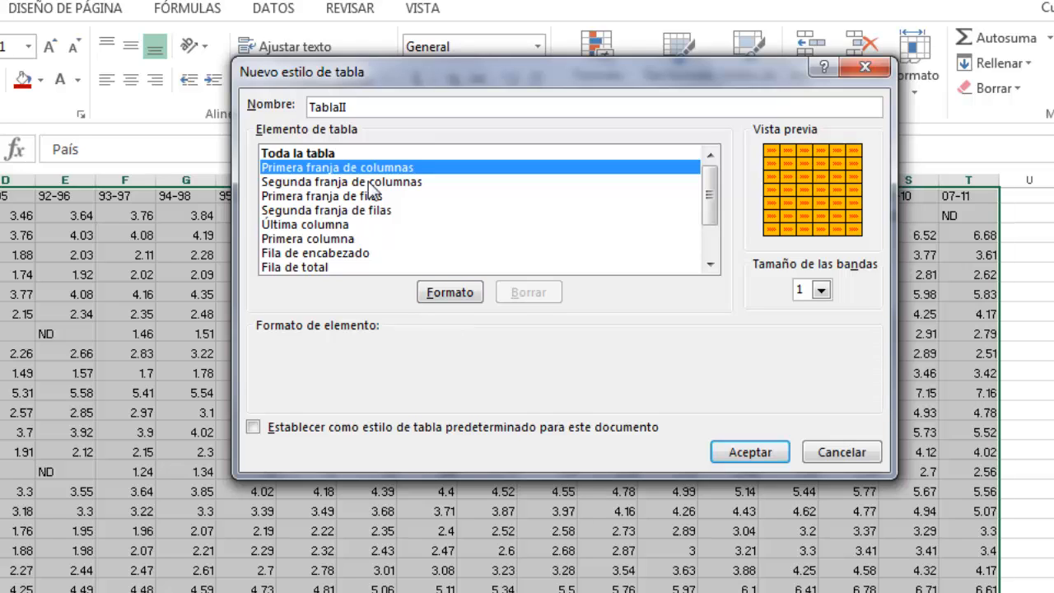
click(368, 181)
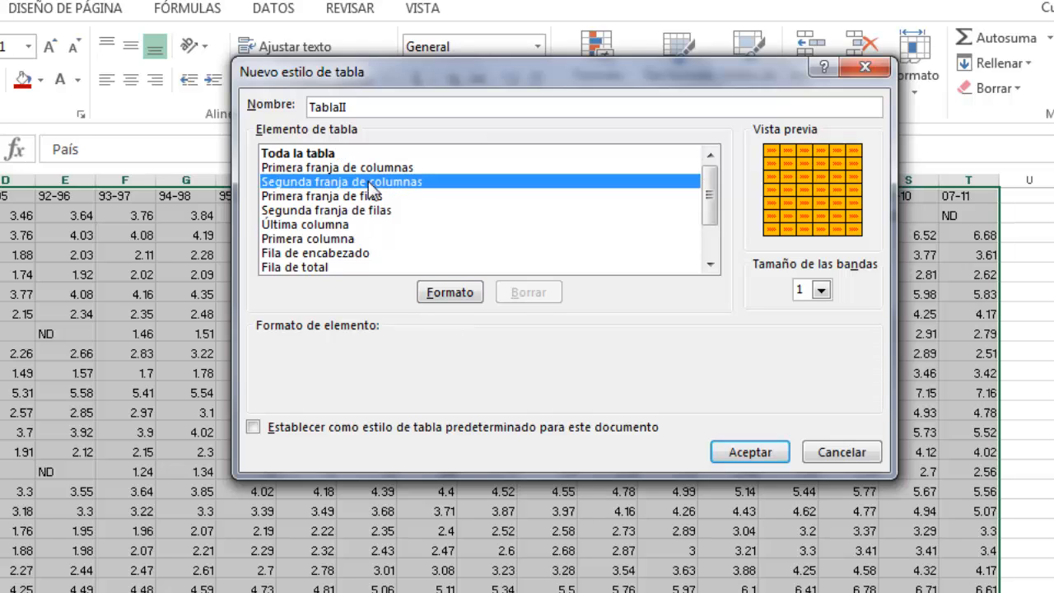
click(319, 195)
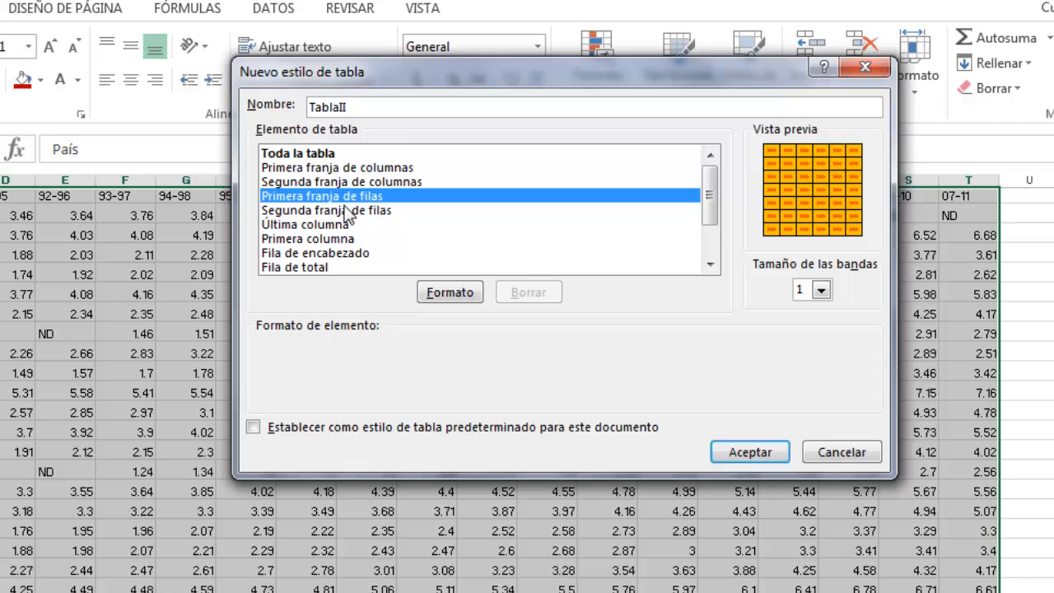
click(362, 209)
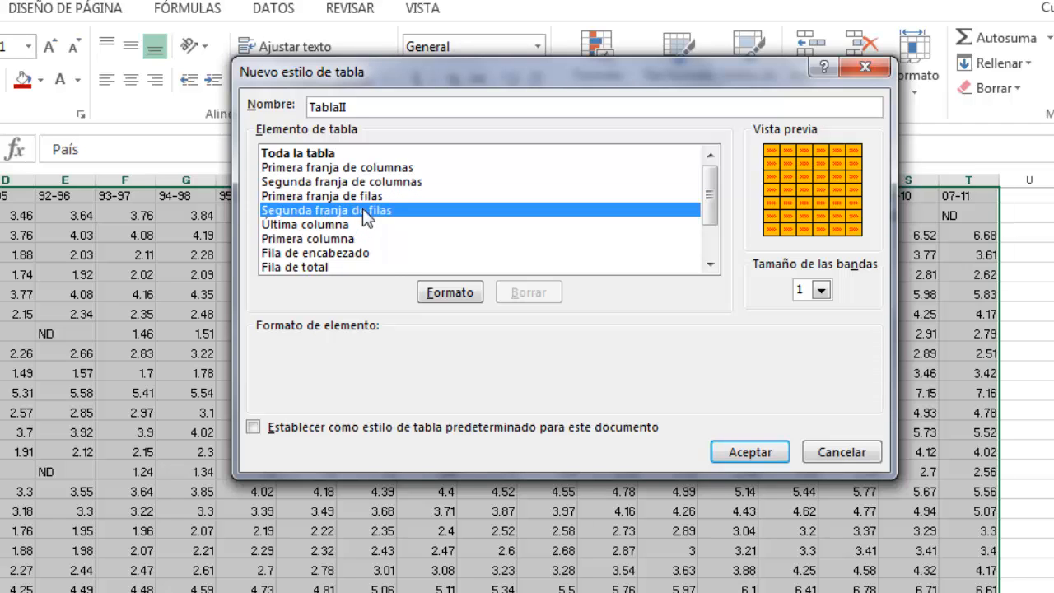
click(319, 226)
click(461, 295)
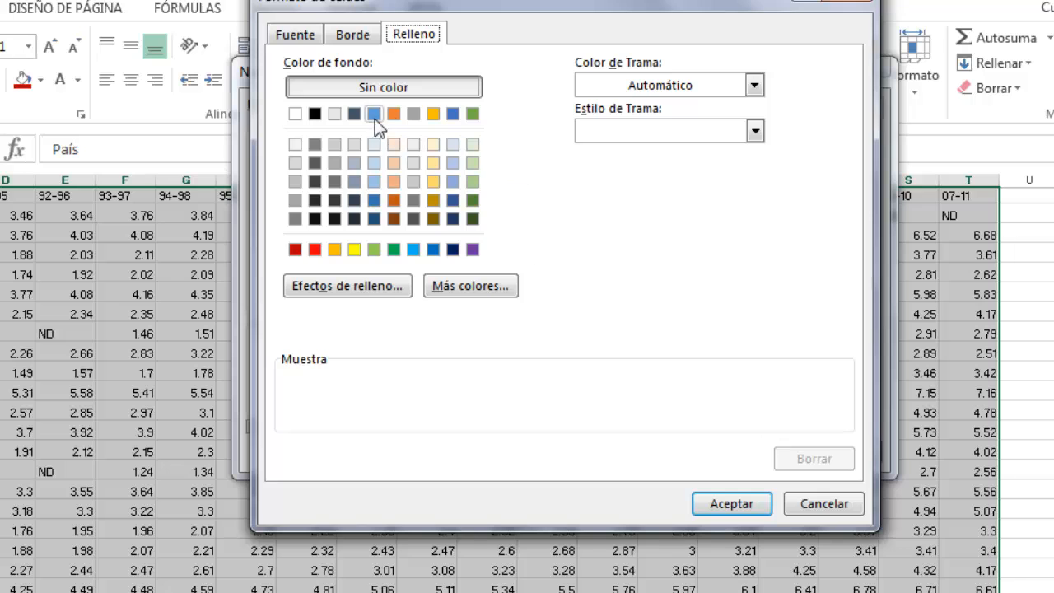
click(354, 218)
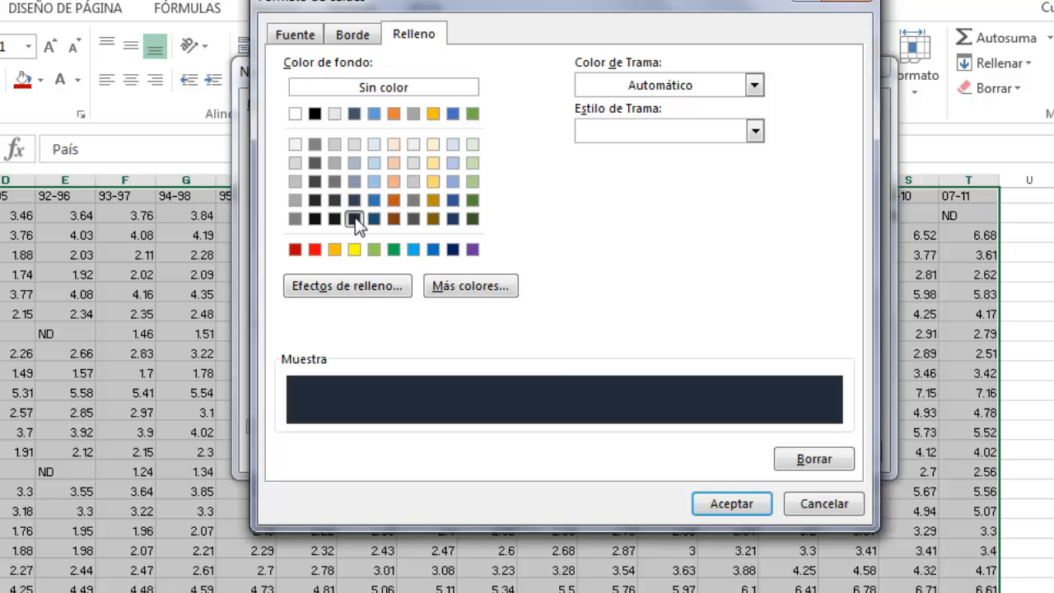
click(731, 503)
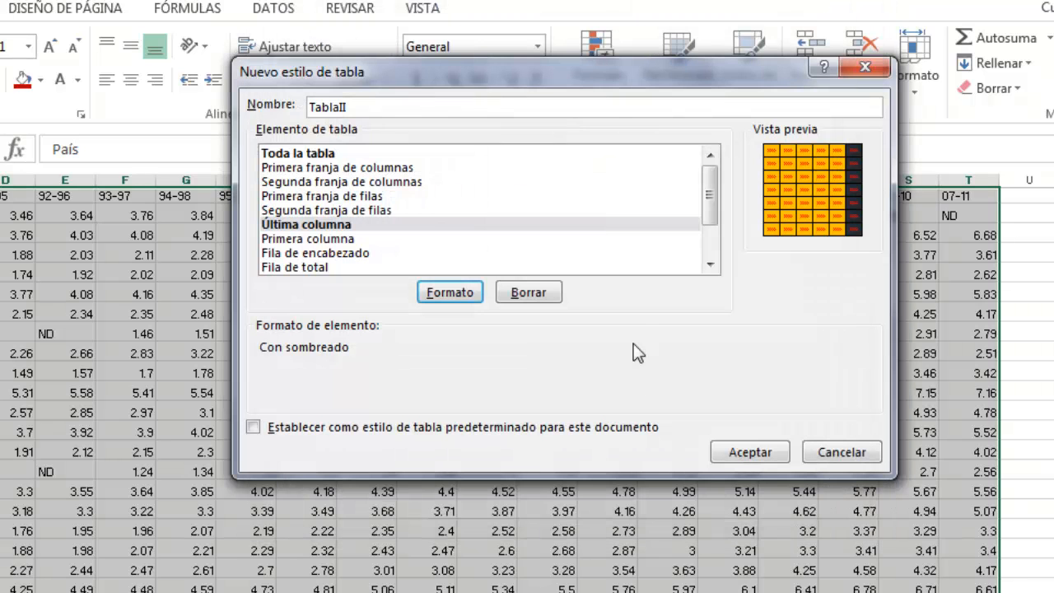
Format the Fila de encabezado element with a standard yellow fill and save the new table style
click(290, 252)
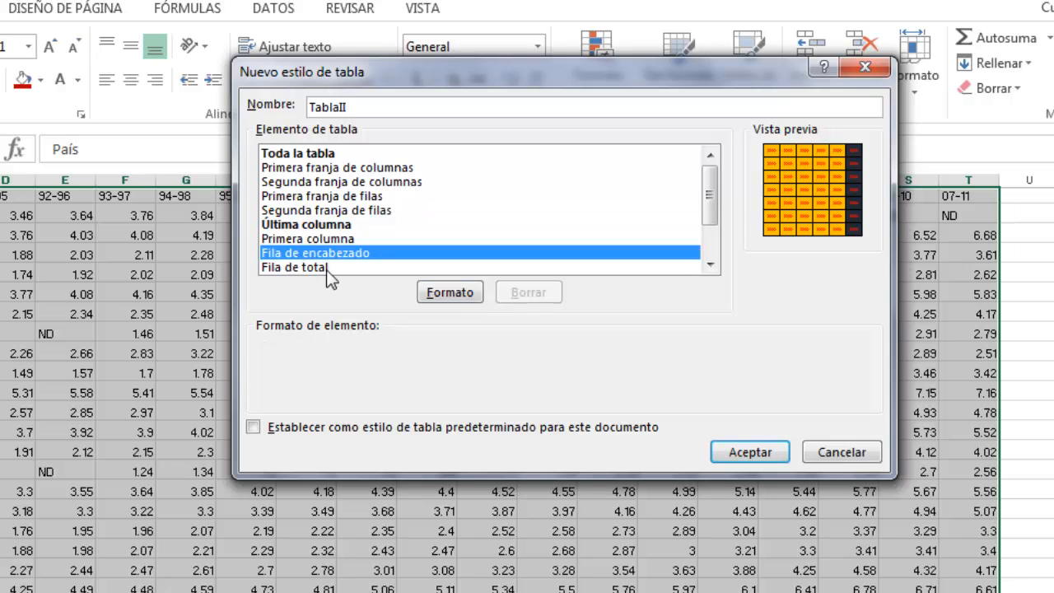
click(450, 292)
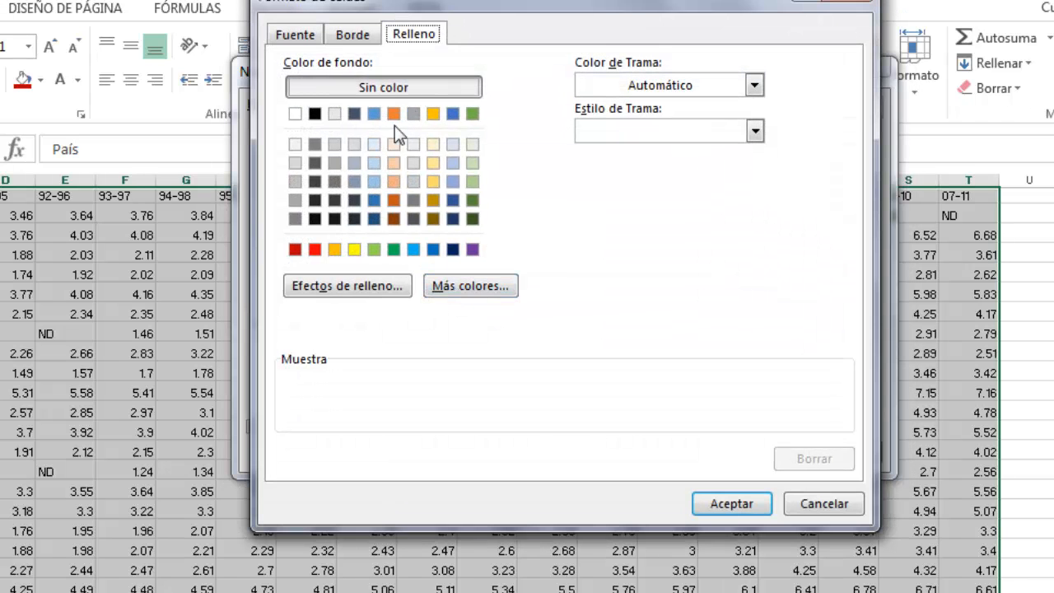
click(354, 249)
click(732, 503)
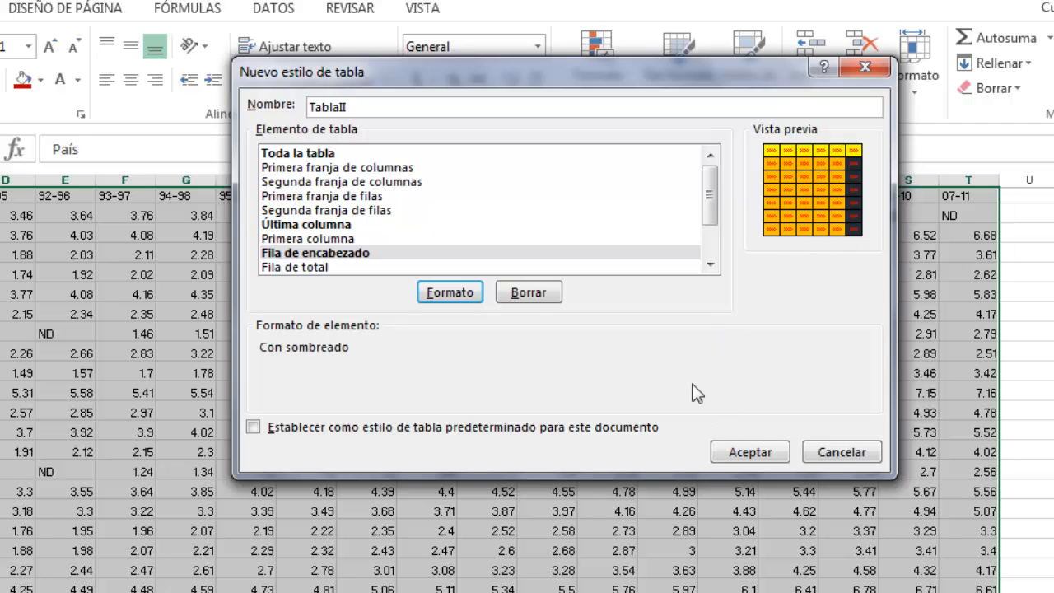
click(745, 452)
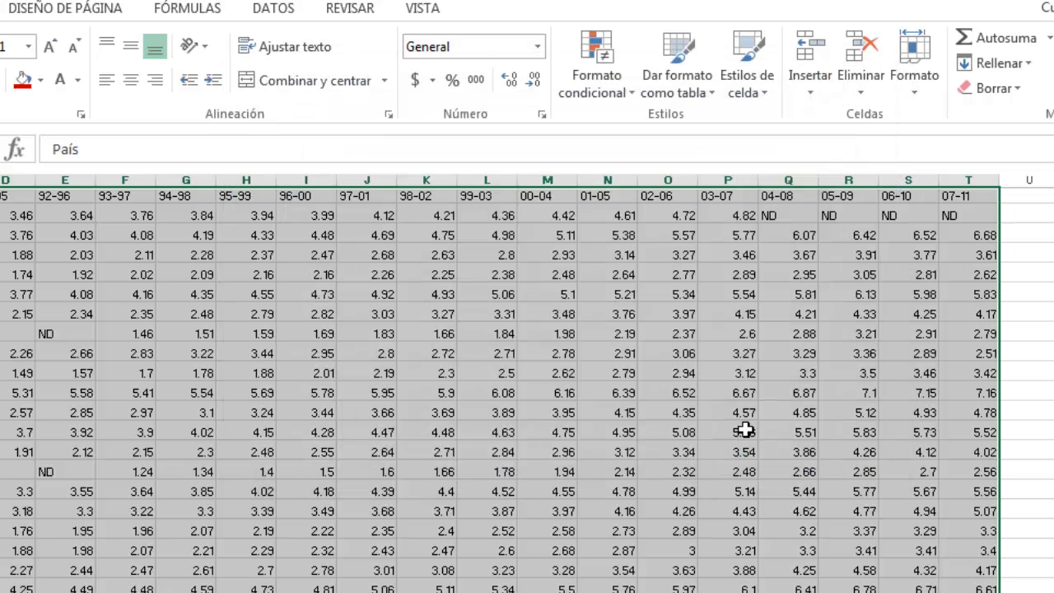
Format the range B3:T25 as a table with headers, using the custom TablaII style
click(671, 83)
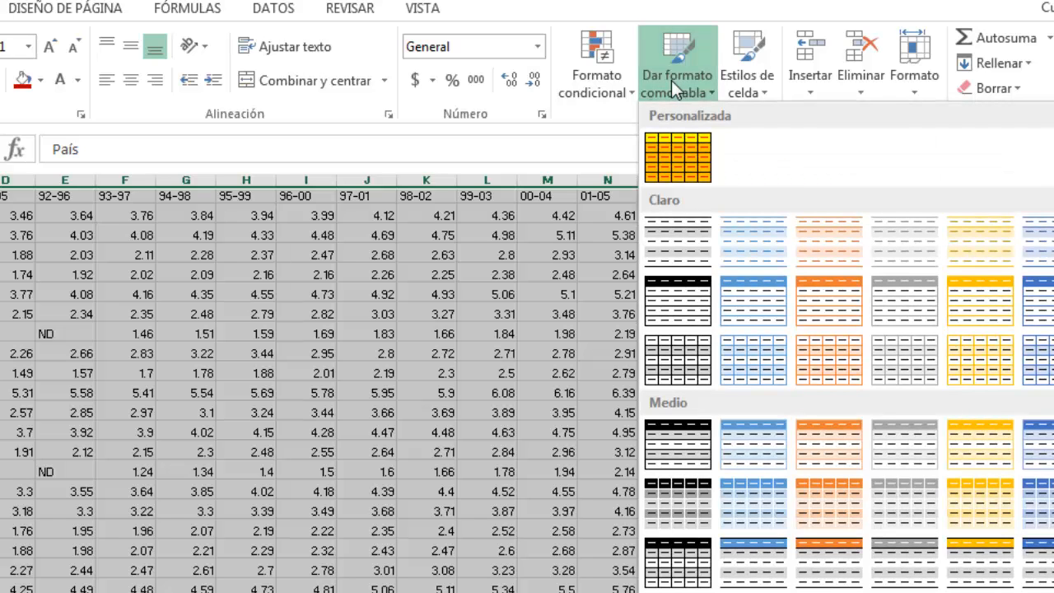
click(680, 151)
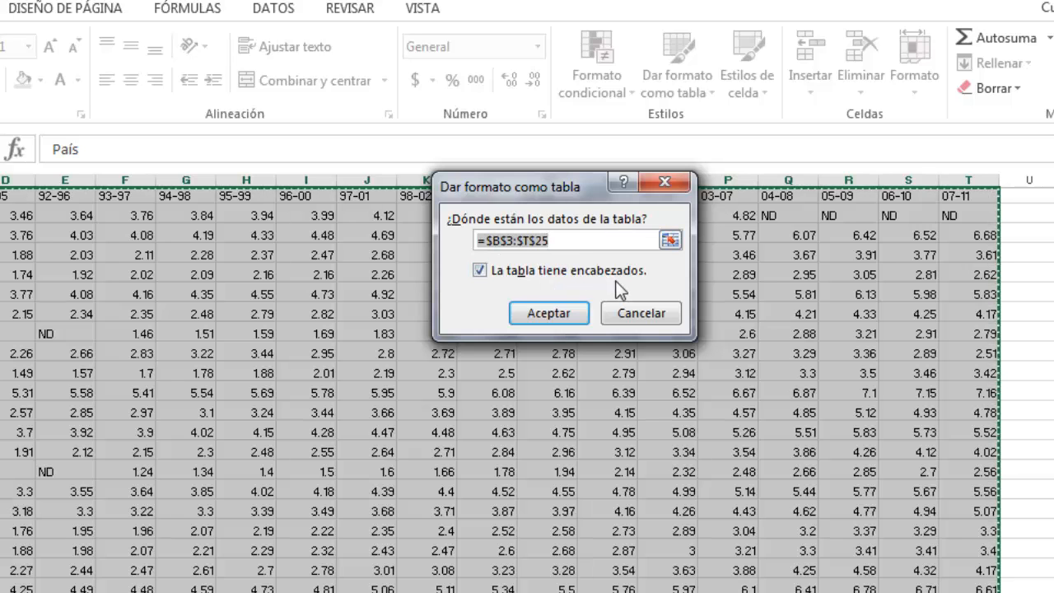
click(543, 314)
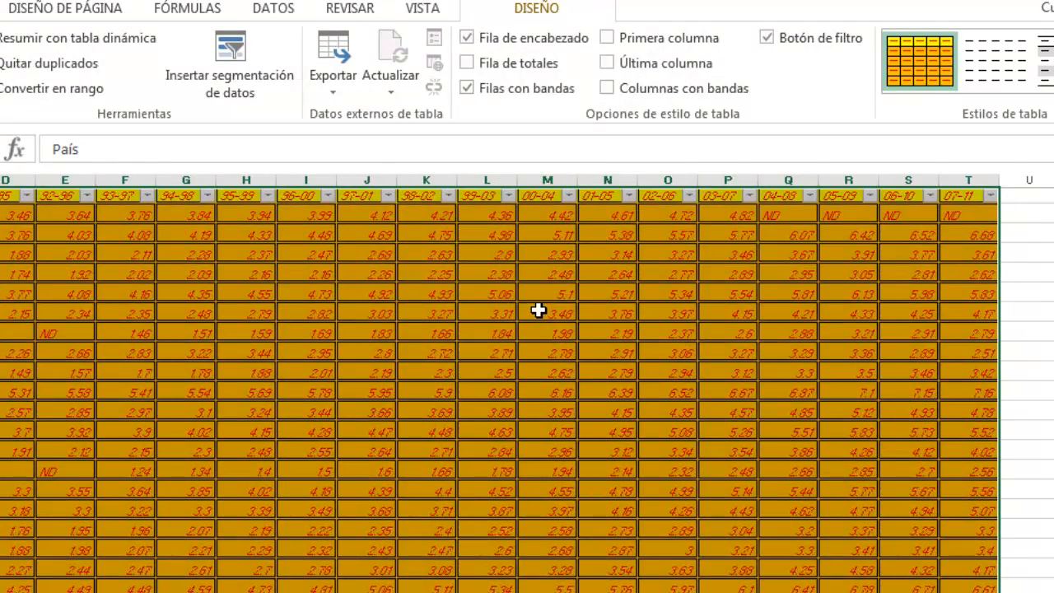
Turn on the table's total row and last-column formatting, toggling the header row off and back on
click(499, 348)
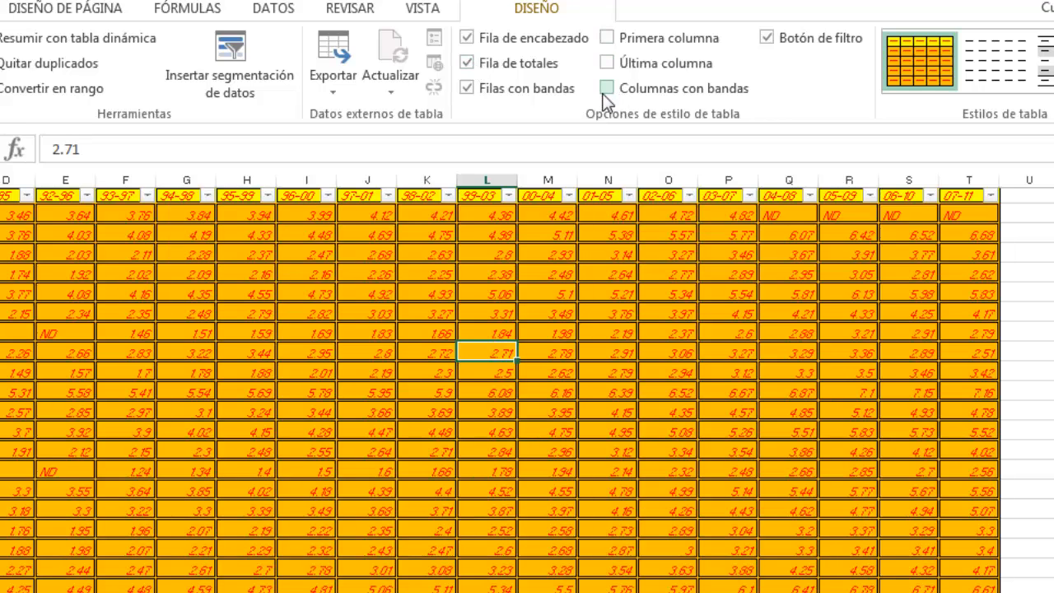
click(607, 63)
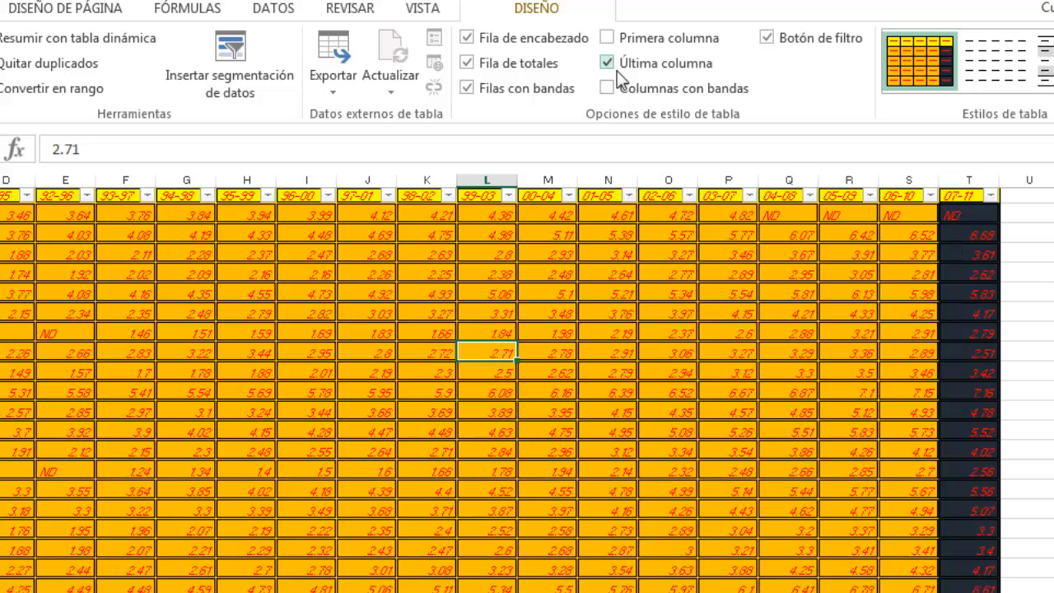
click(557, 41)
click(554, 42)
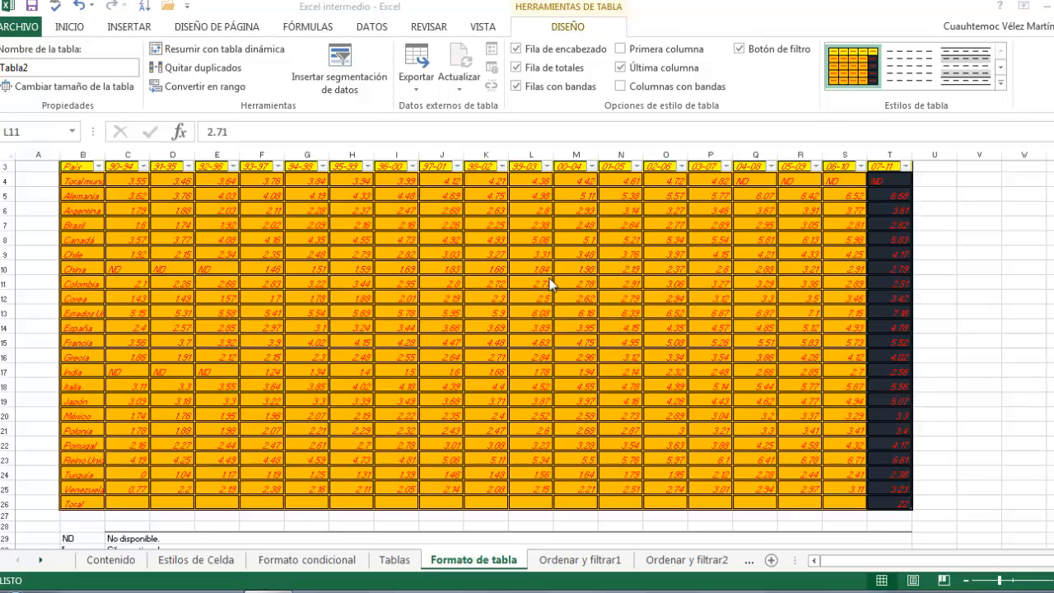
Modify the TablaII table style, giving its Toda la tabla element a medium-dark blue fill
click(550, 283)
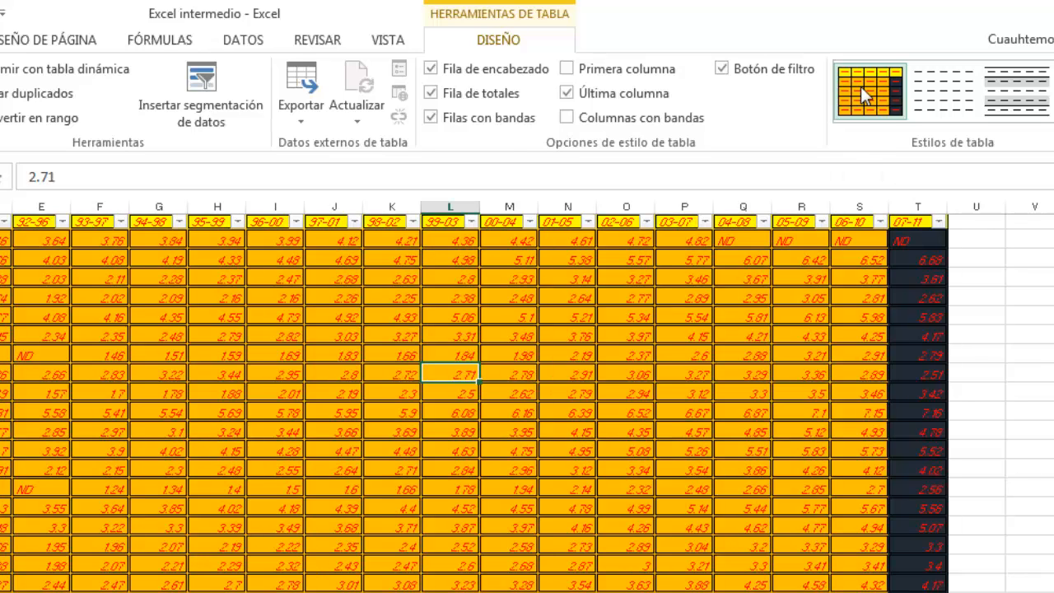
right_click(861, 87)
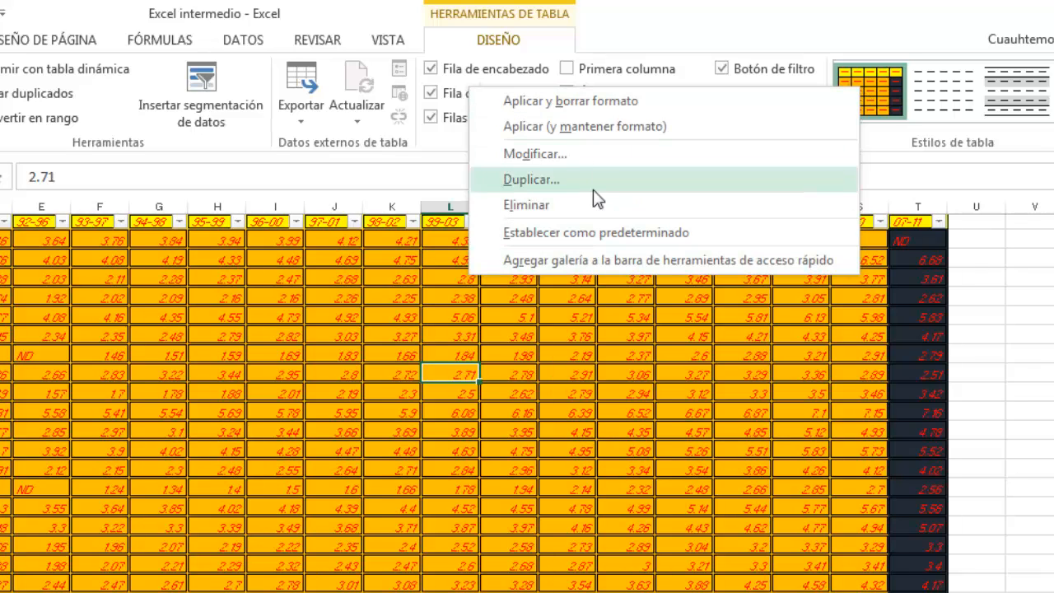
click(543, 161)
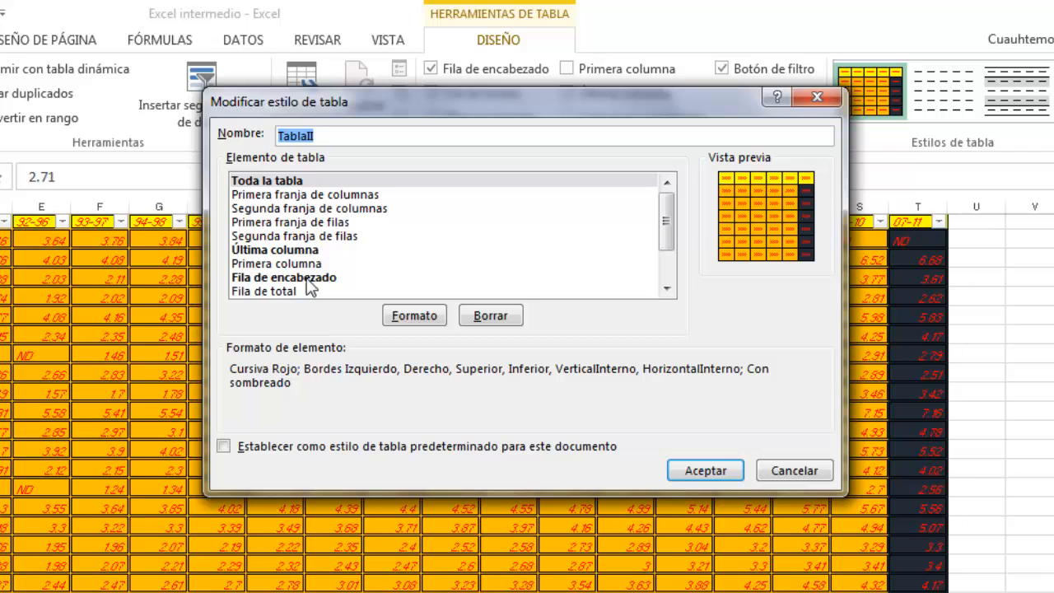
mouse_move(665, 223)
mouse_down()
mouse_move(667, 272)
mouse_move(670, 231)
mouse_up()
click(290, 179)
click(405, 313)
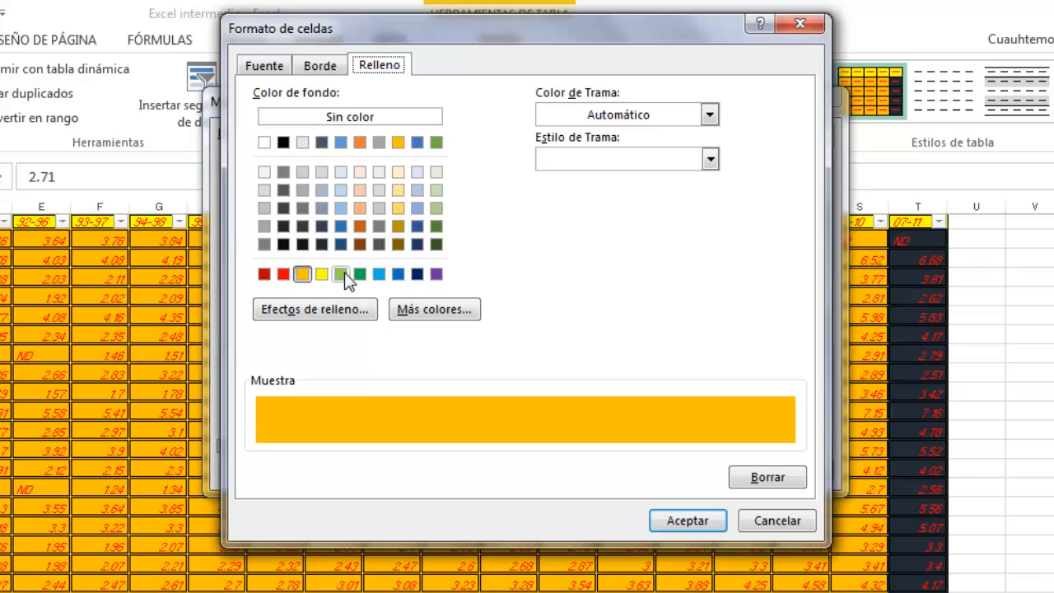
click(340, 226)
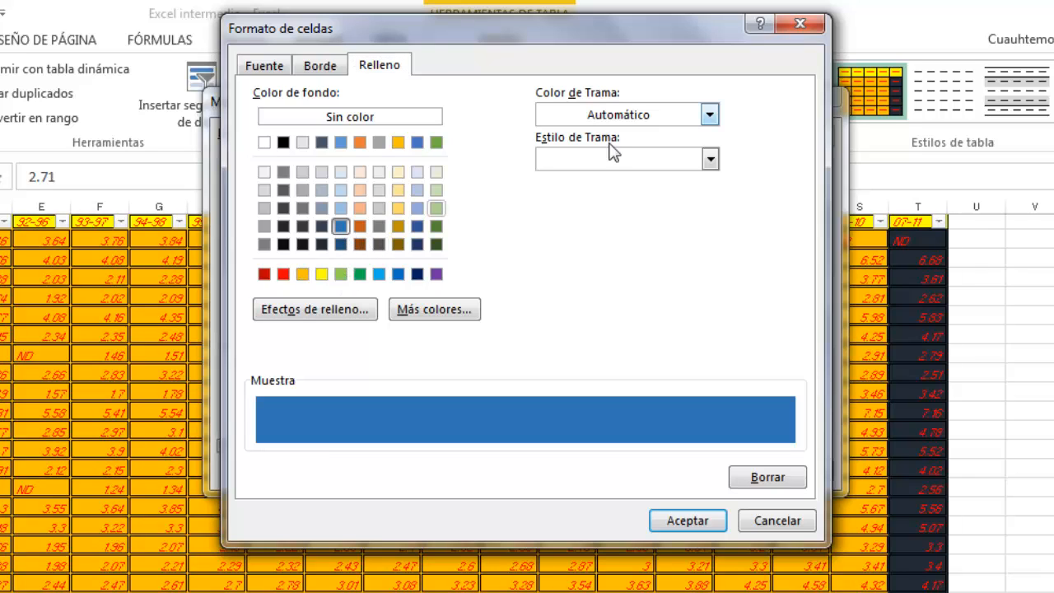
click(673, 517)
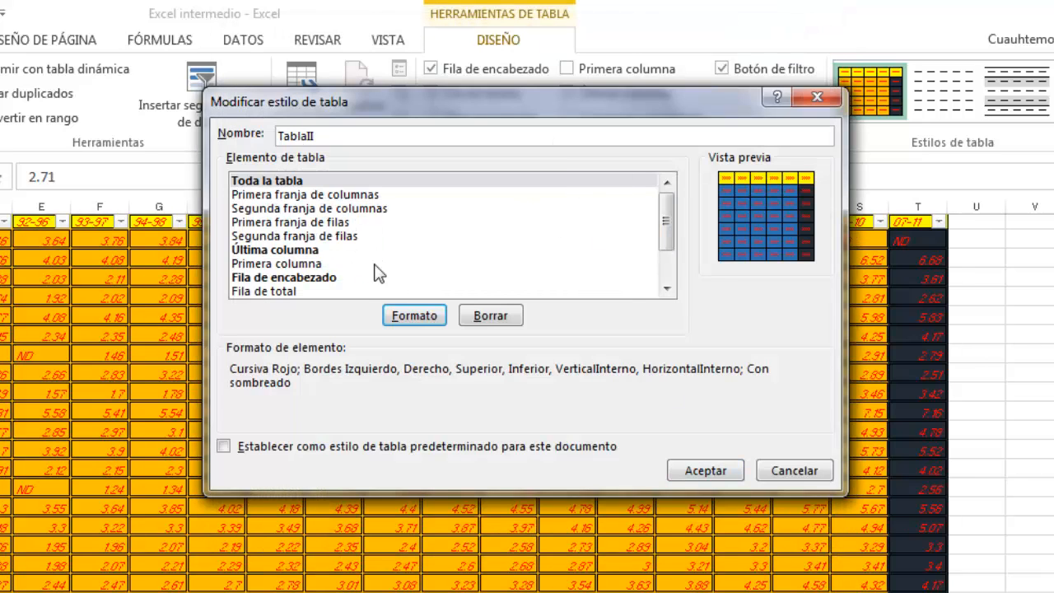
Give the style's Fila de encabezado element a light green fill and save the modified table style
click(305, 280)
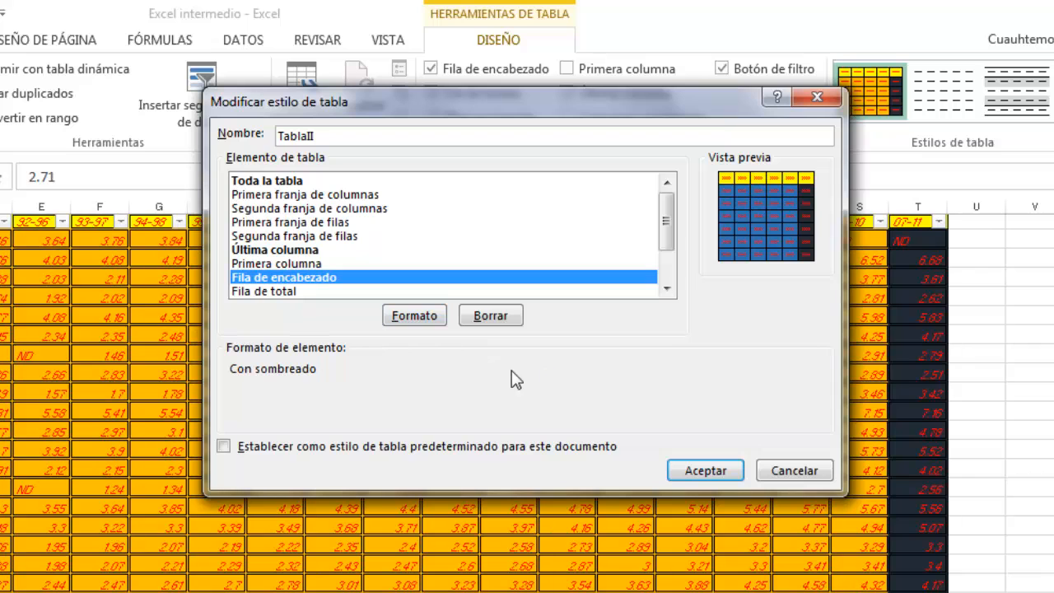
click(414, 316)
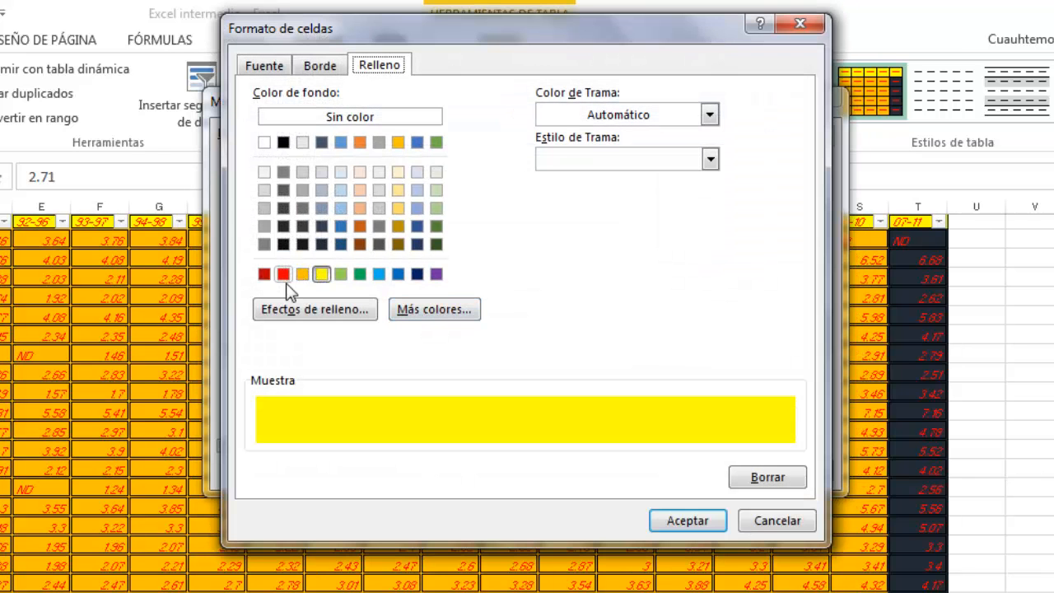
click(436, 189)
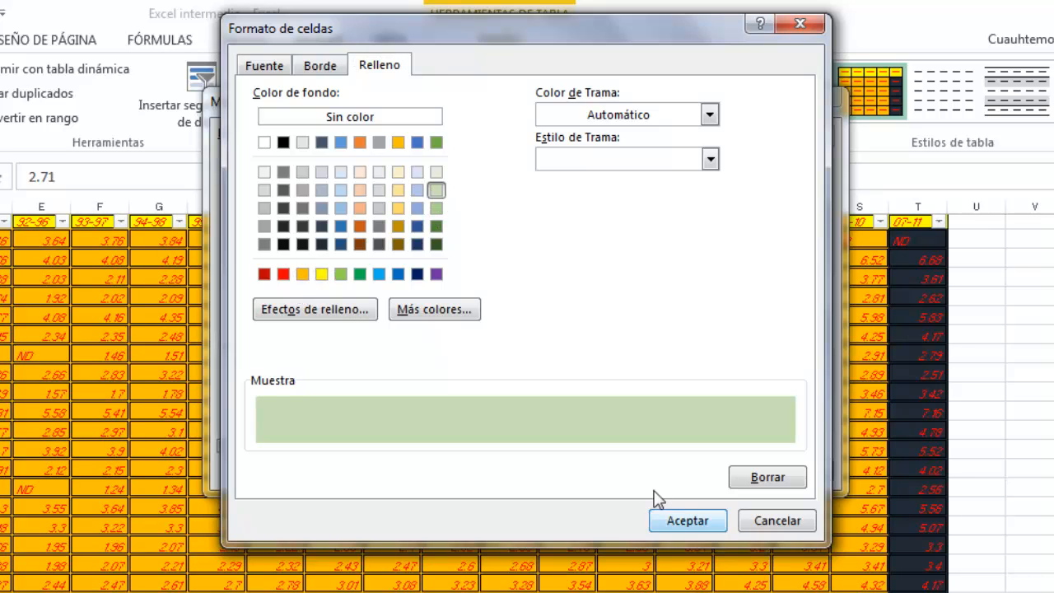
click(687, 520)
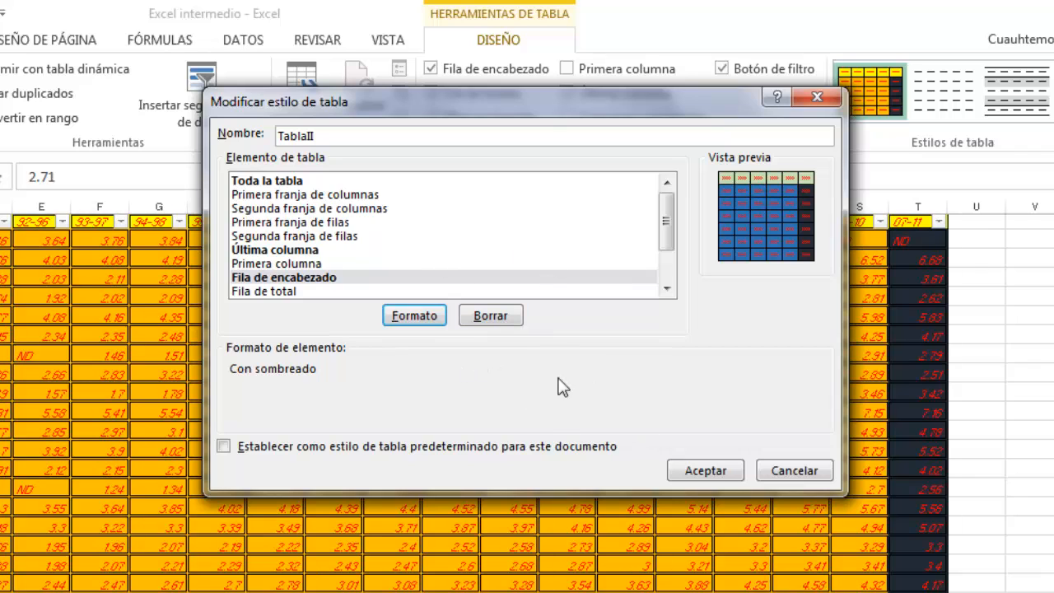
click(703, 470)
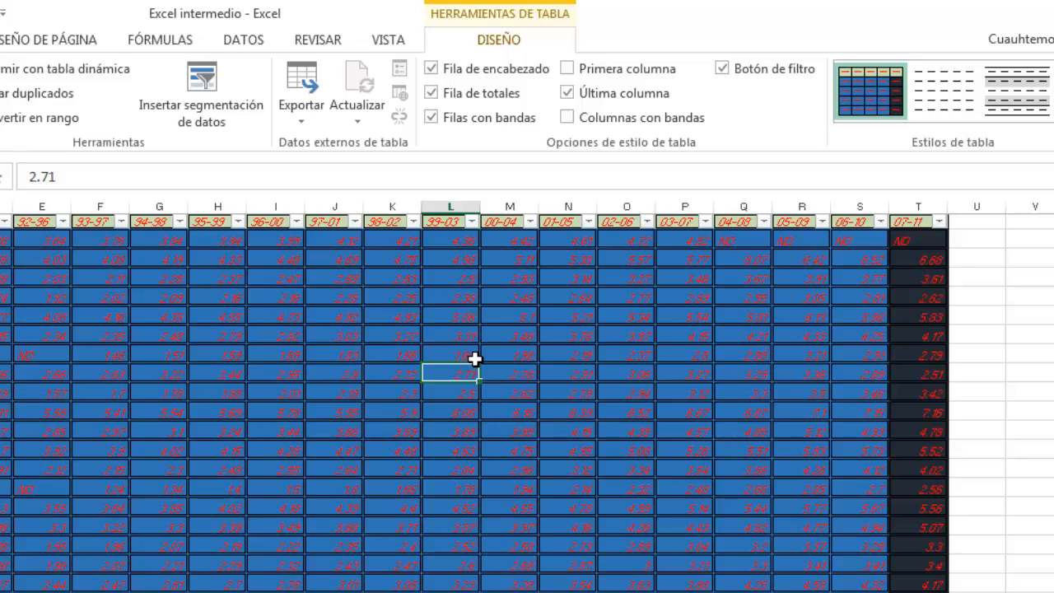
Delete the custom TablaII table style from the workbook
right_click(867, 88)
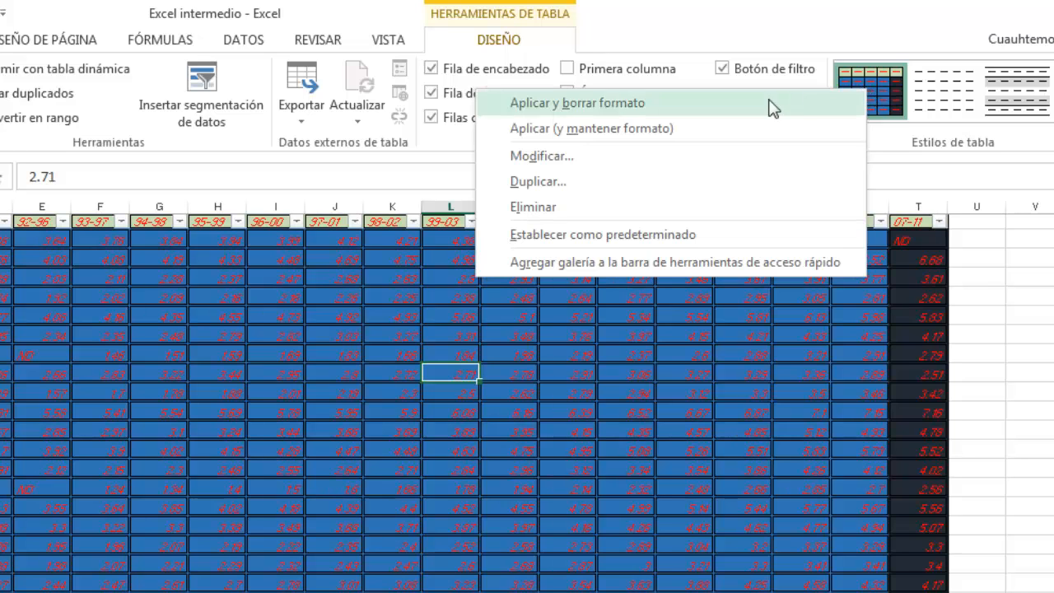
click(527, 209)
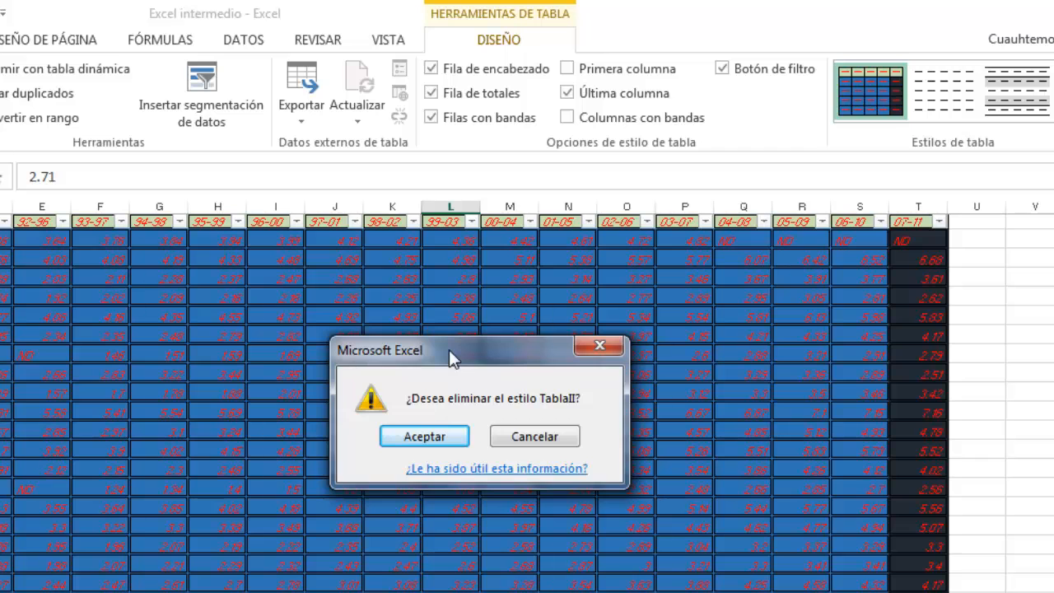
click(423, 439)
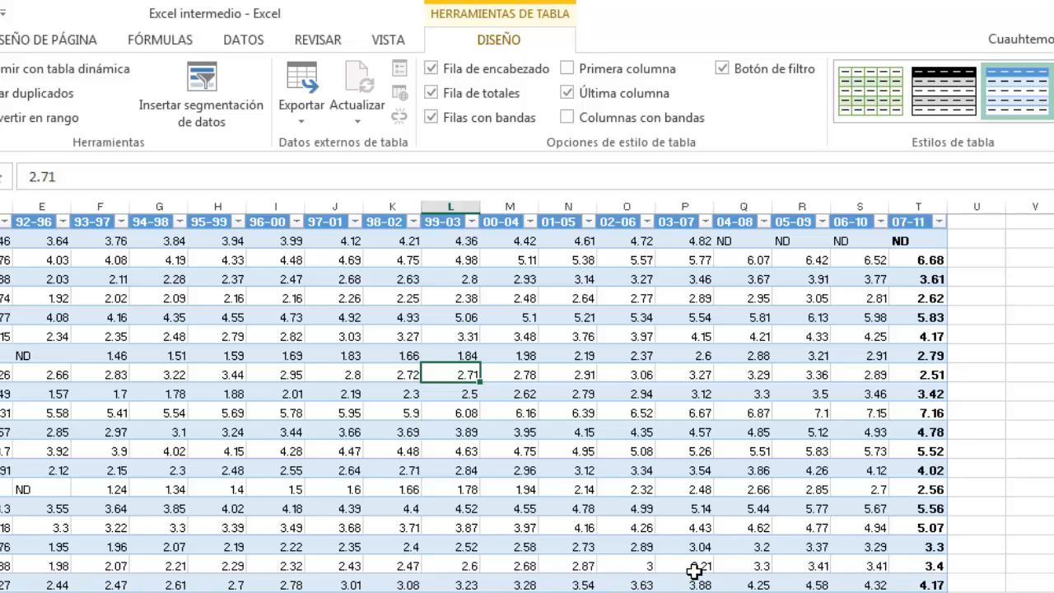
View the sorting and filtering options of the table's 90-94 column without applying any
scroll(320, 366, up, 1)
scroll(320, 365, up, 2)
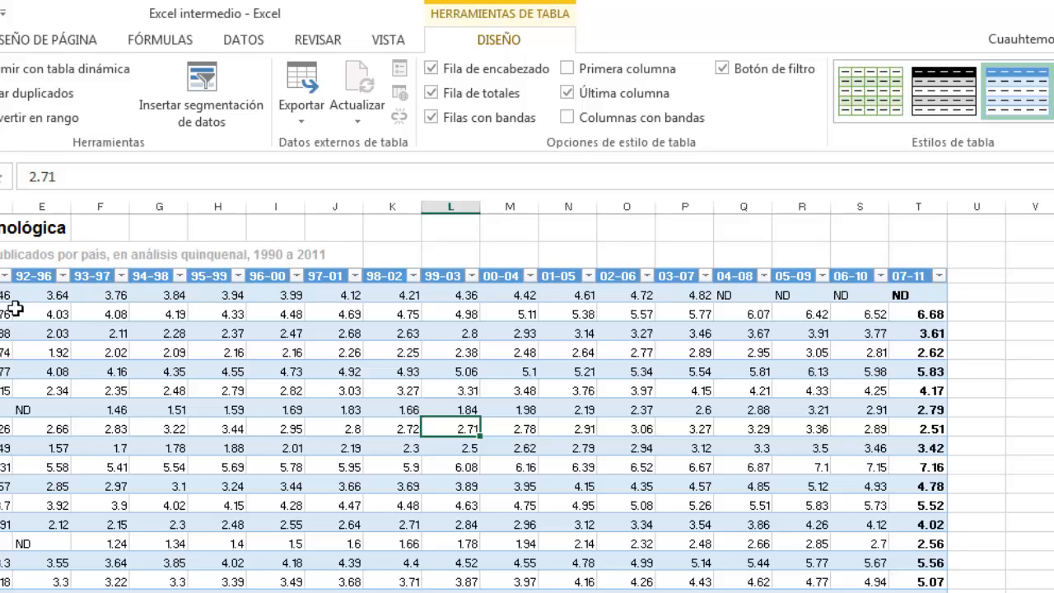
click(173, 366)
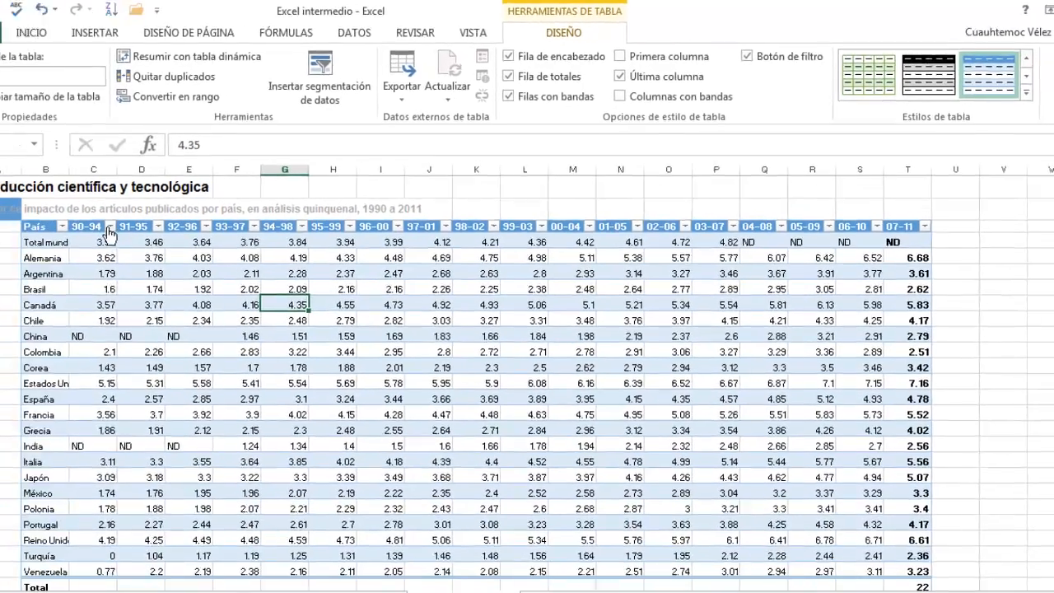
click(2, 260)
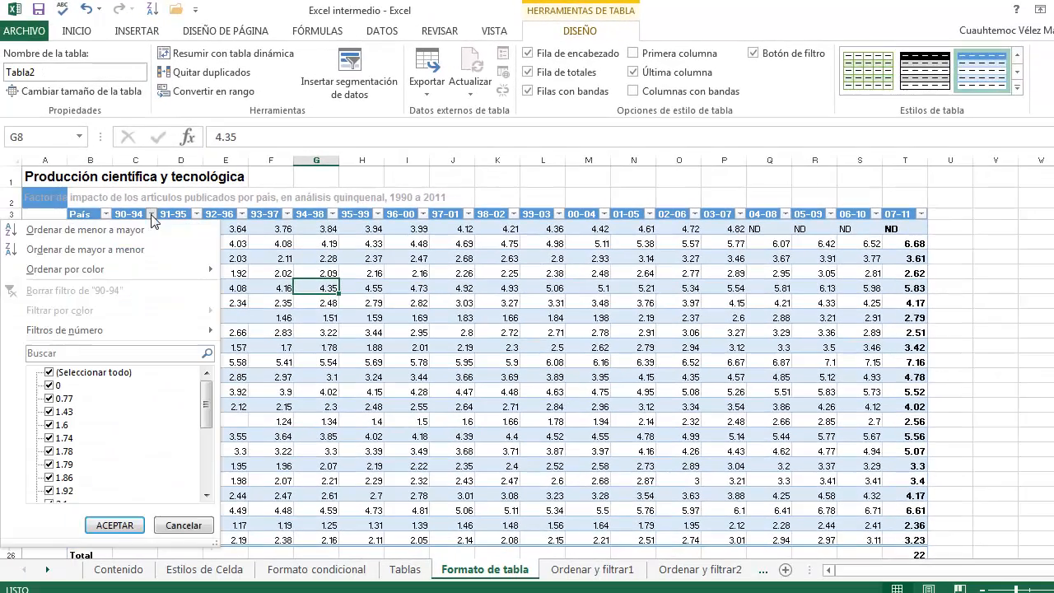
click(3, 259)
Toggle the table's total row off and back on, and do the same with its header row
scroll(502, 371, down, 3)
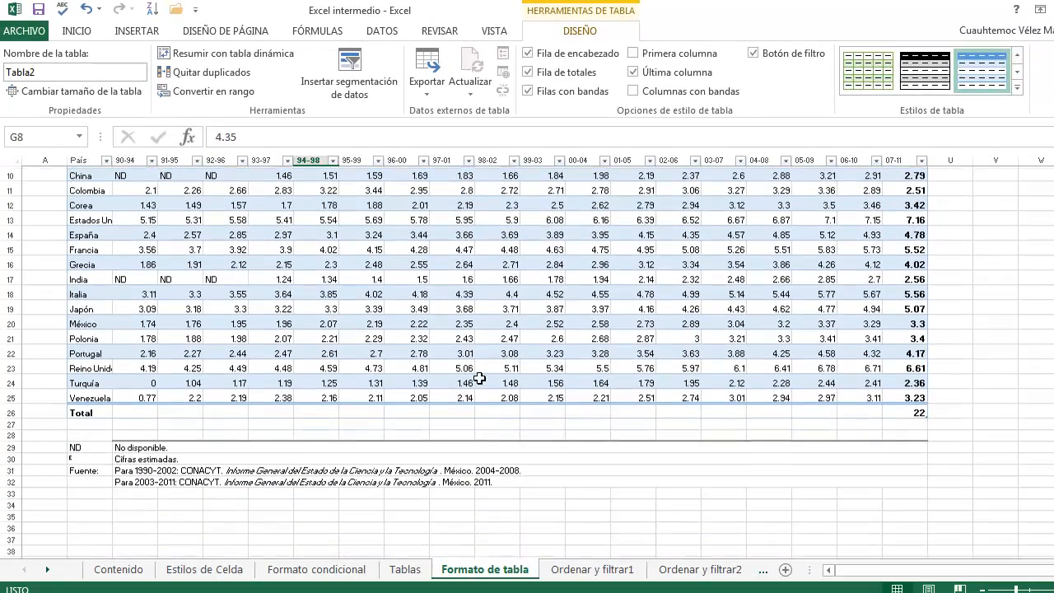
click(81, 412)
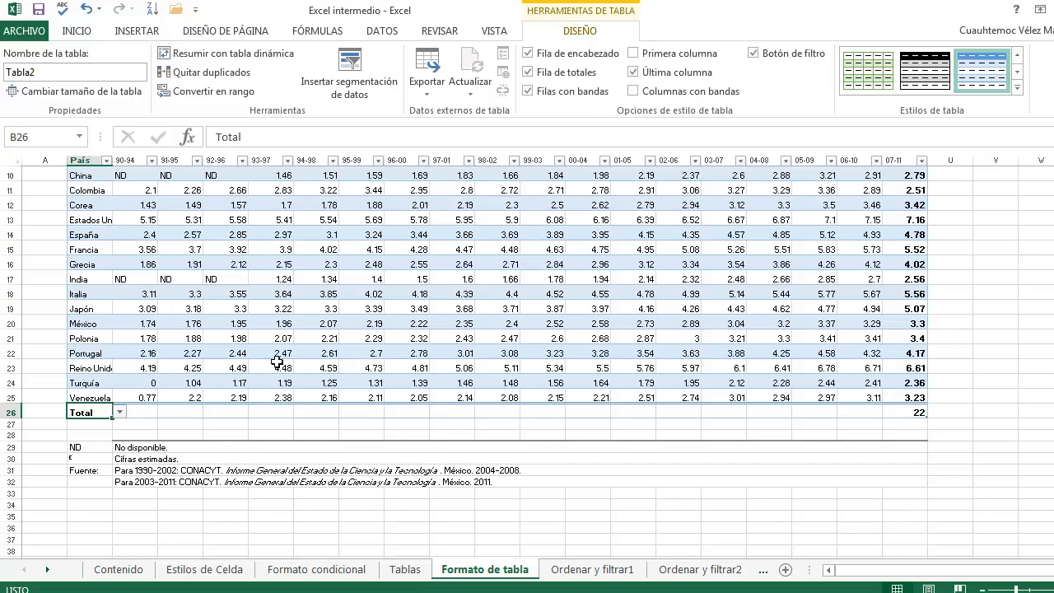
click(528, 73)
click(529, 73)
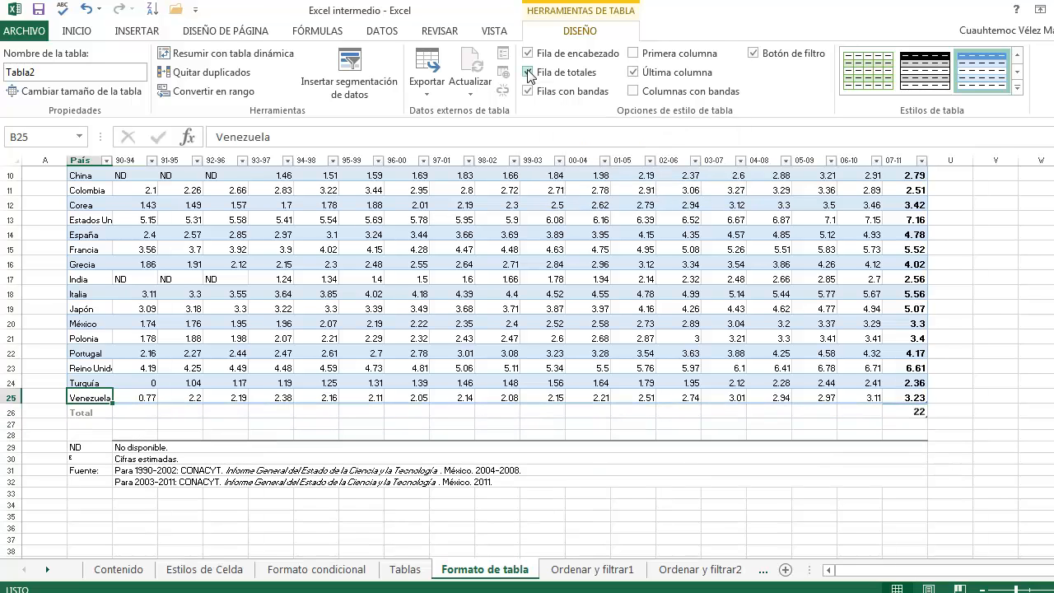
click(528, 53)
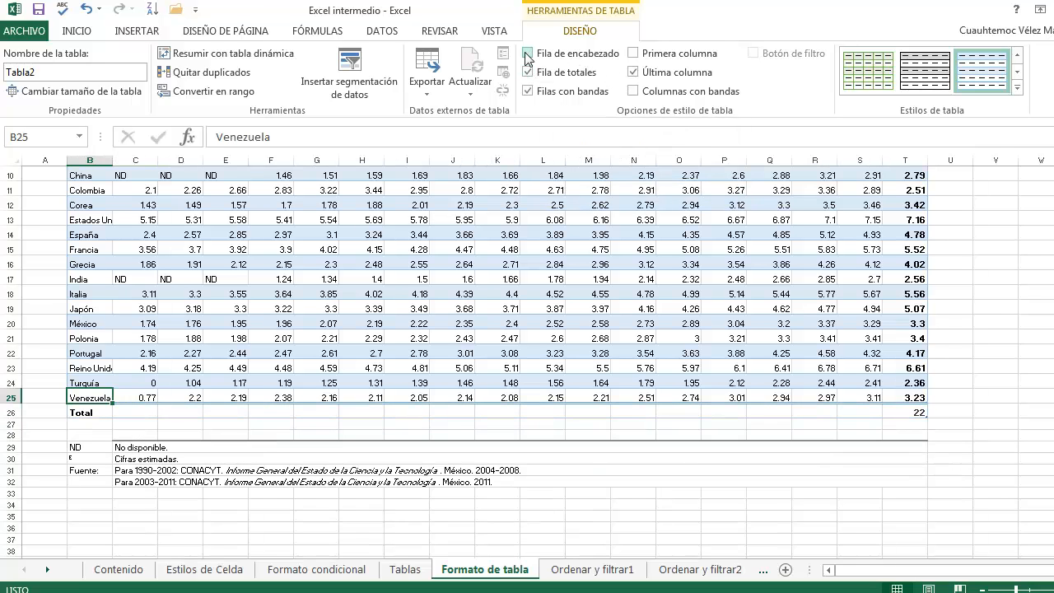
scroll(483, 342, up, 3)
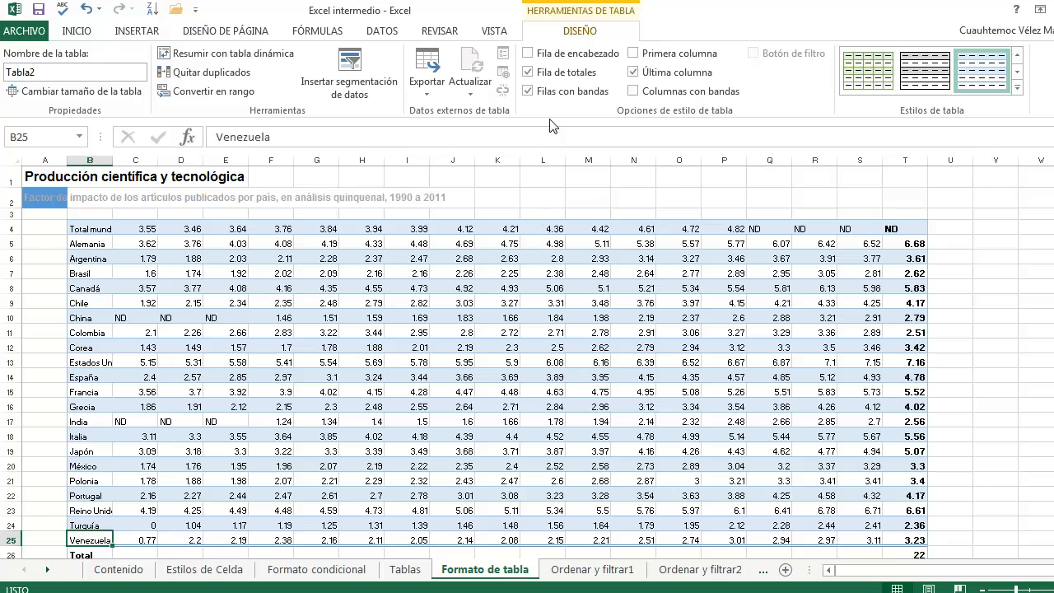
click(531, 53)
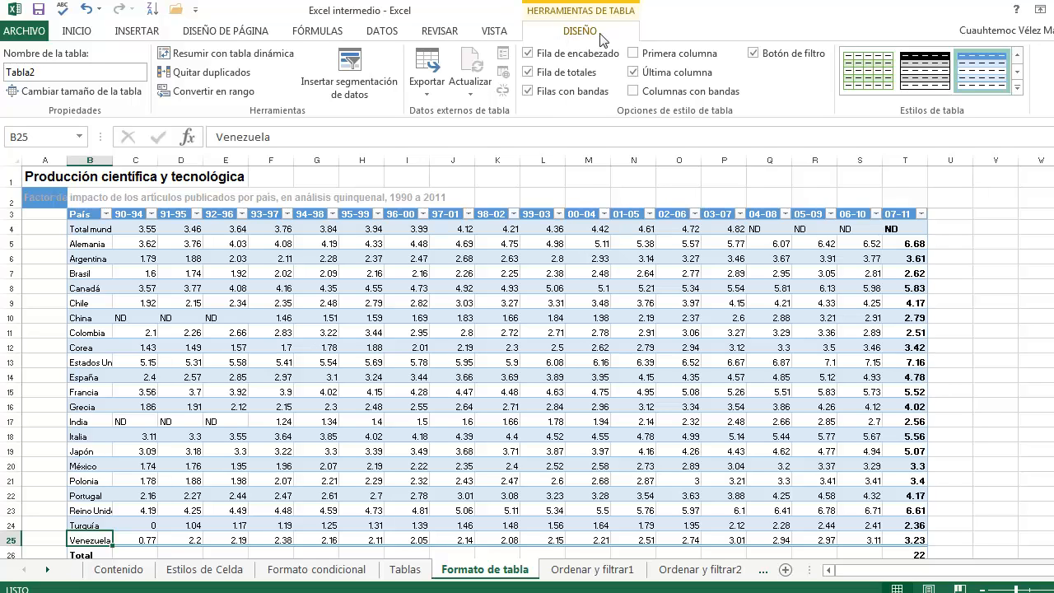
click(529, 306)
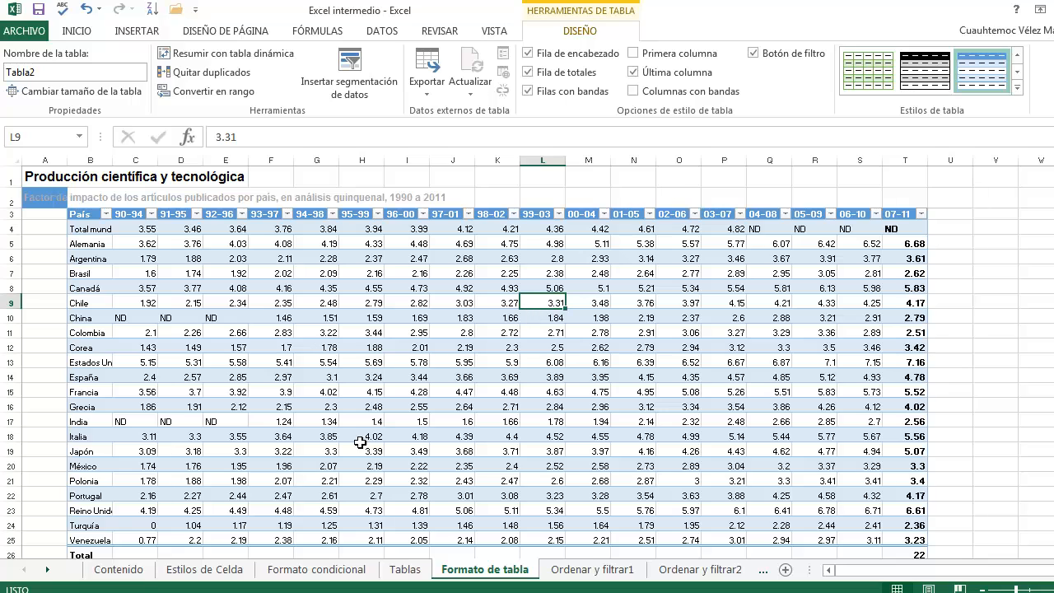